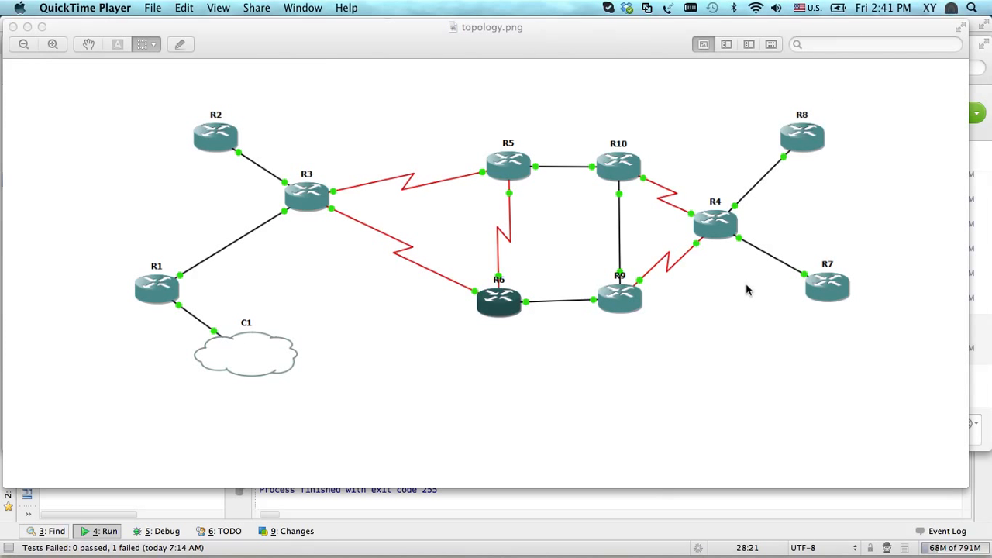
Switch to the Terminal and run ./netTransformer.sh to launch netTransformer
mouse_move(521, 552)
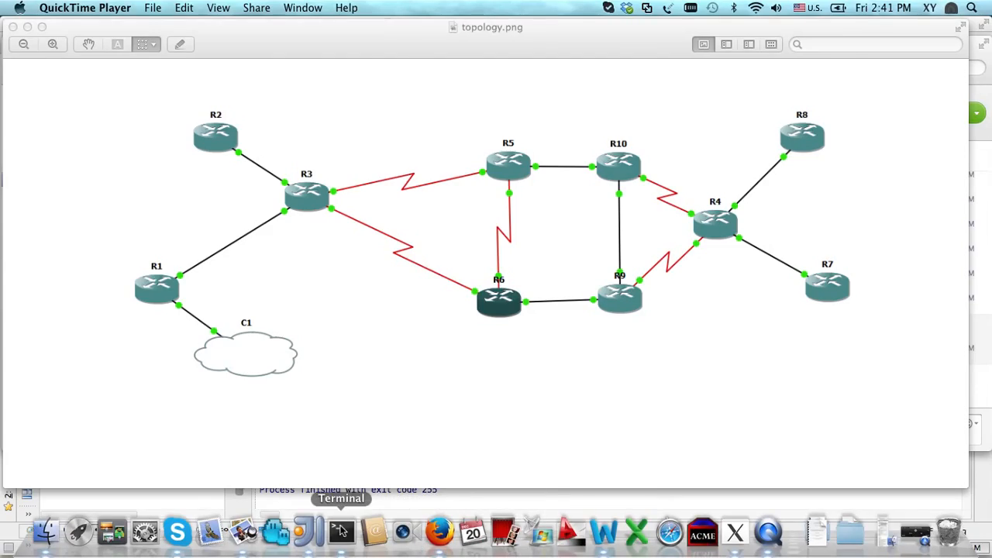
left_click(341, 531)
key("Up")
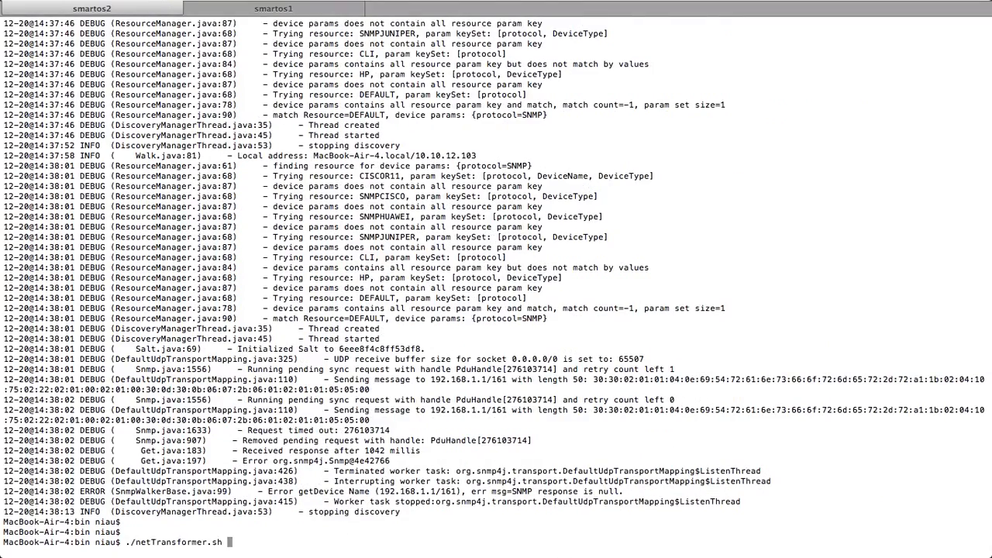
key("Return")
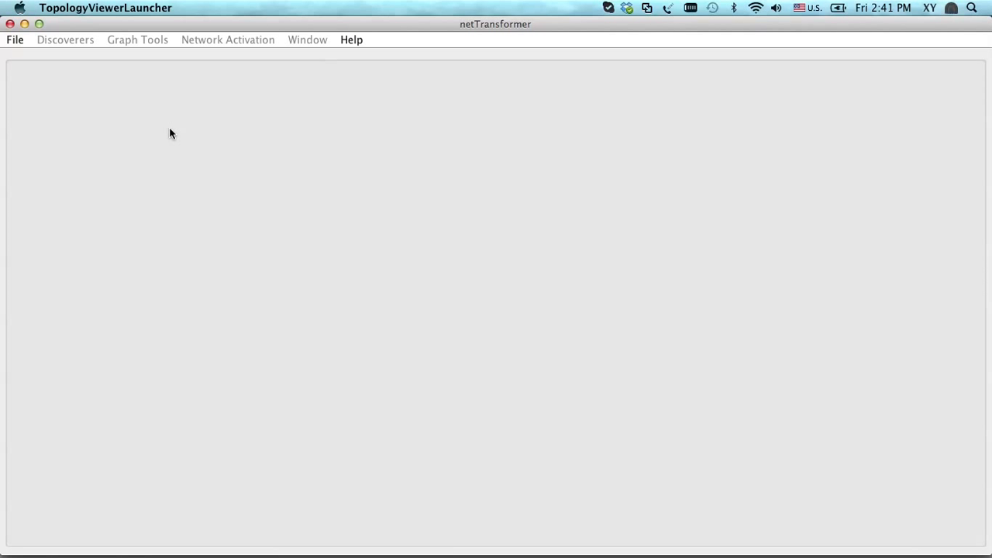
Create a new project named Demo123! with the snmpDiscoverer type, keeping the default project base
left_click(12, 41)
left_click(21, 62)
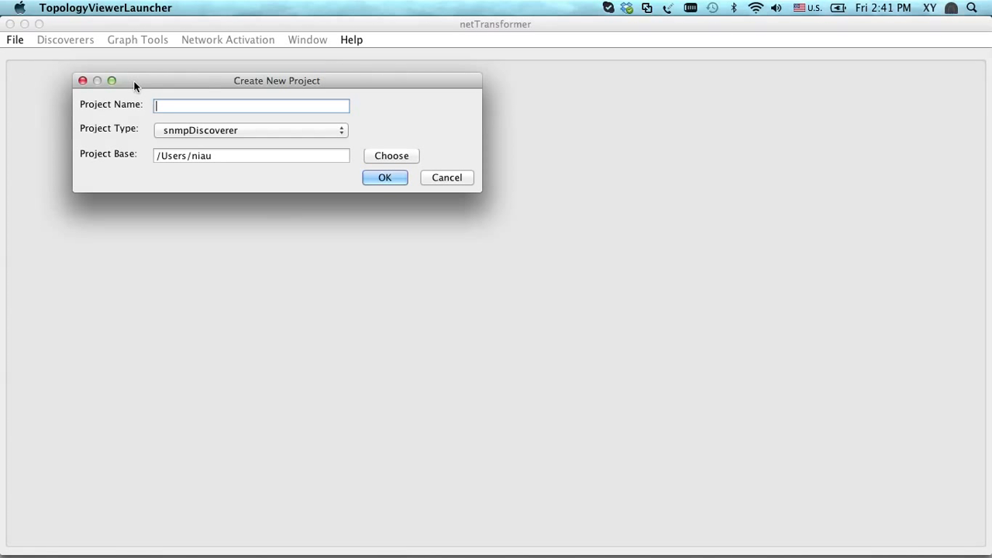
left_click(163, 133)
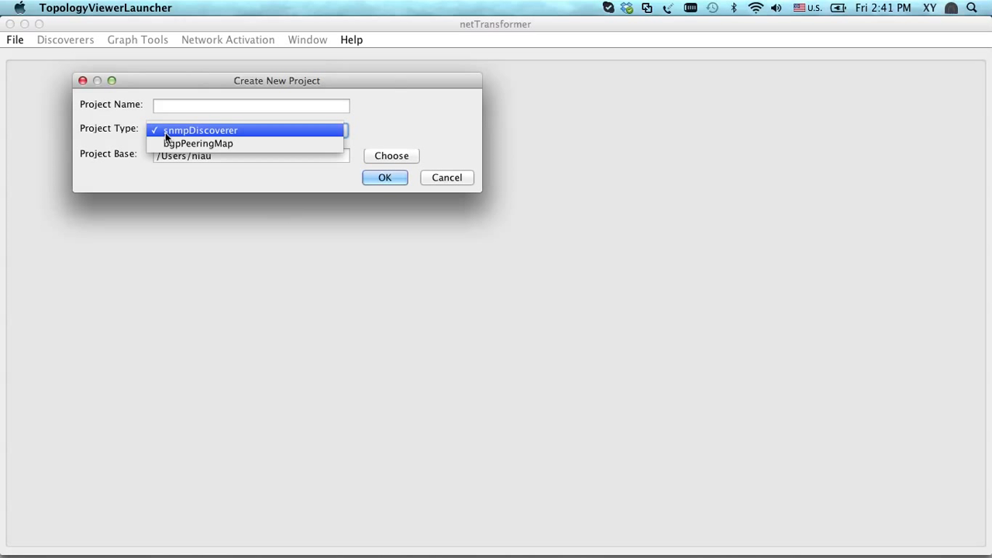
left_click(165, 106)
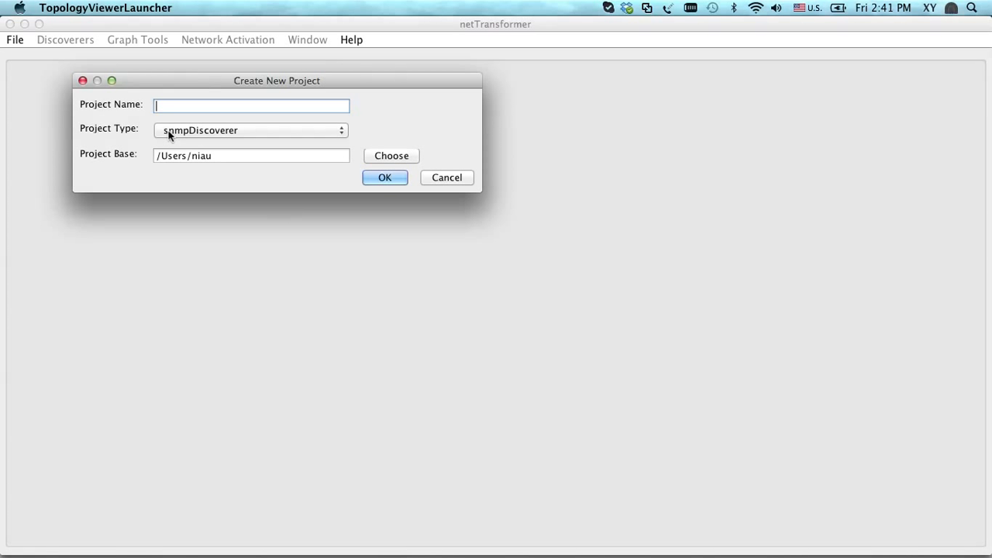
left_click(168, 131)
left_click(169, 130)
left_click(164, 109)
type("Demo123!")
key("Return")
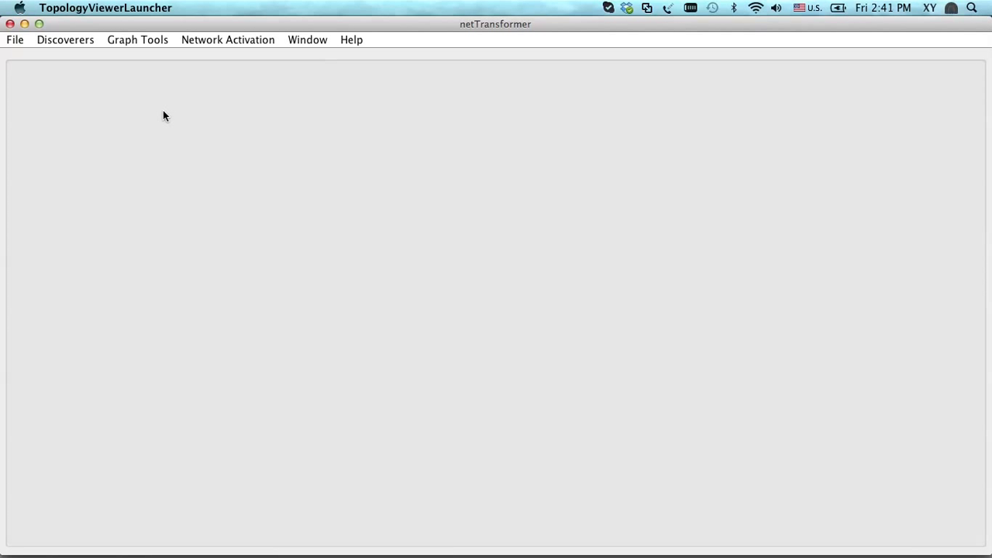
left_click(66, 42)
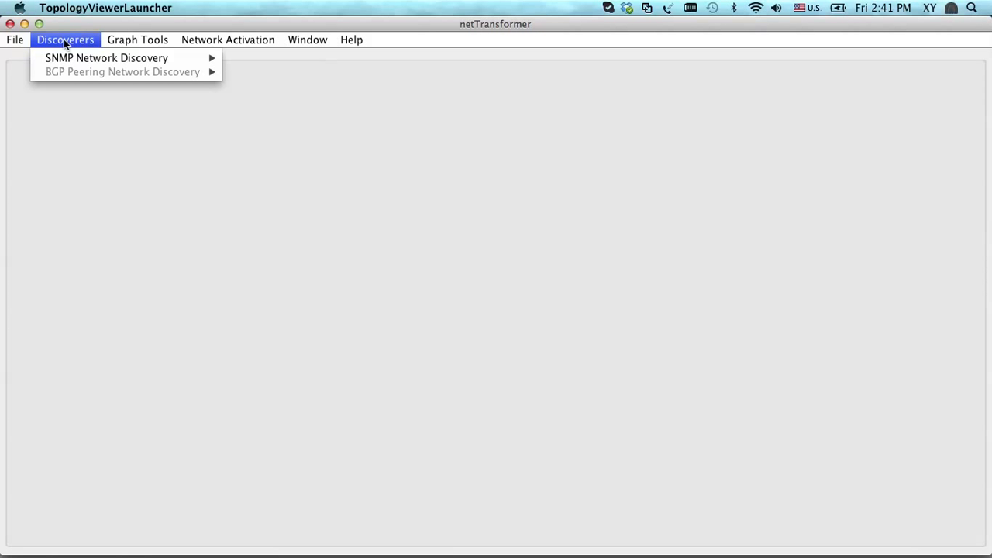
mouse_move(70, 58)
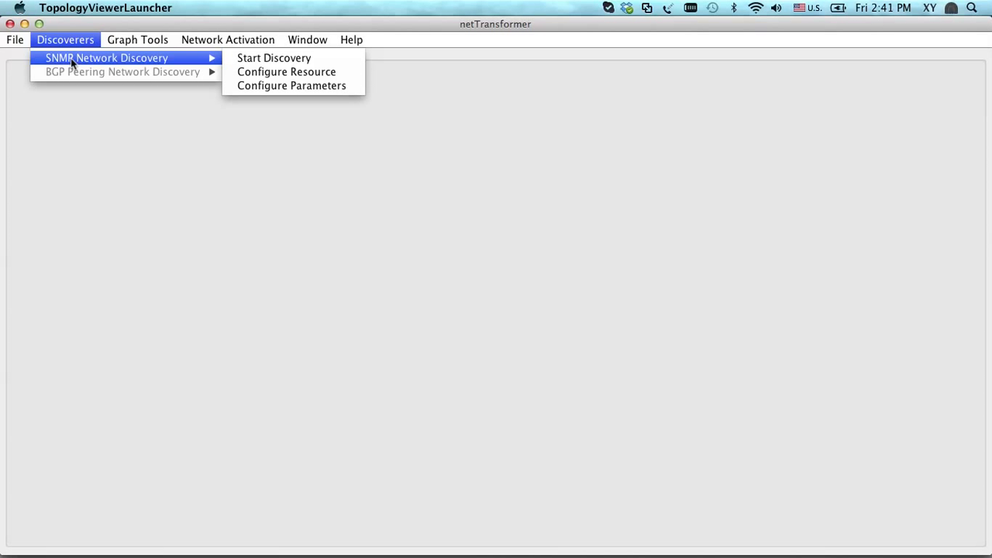
left_click(286, 72)
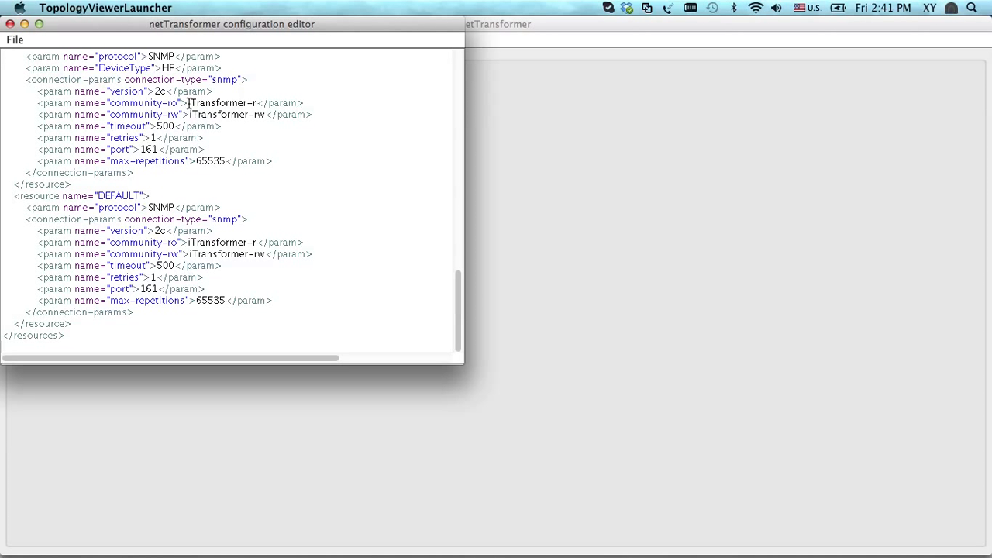
left_click(192, 242)
key("BackSpace")
type("net")
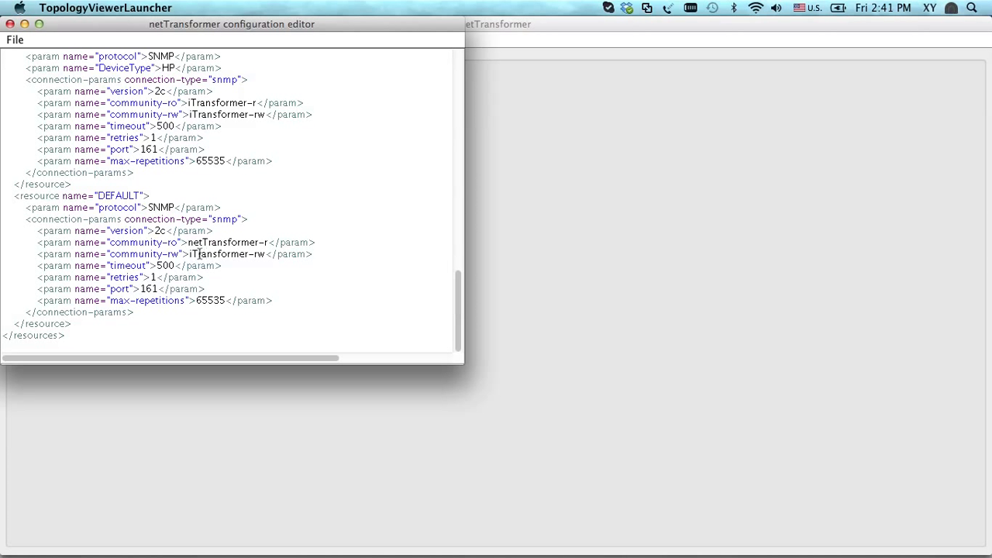
left_click(194, 253)
key("BackSpace")
type("net")
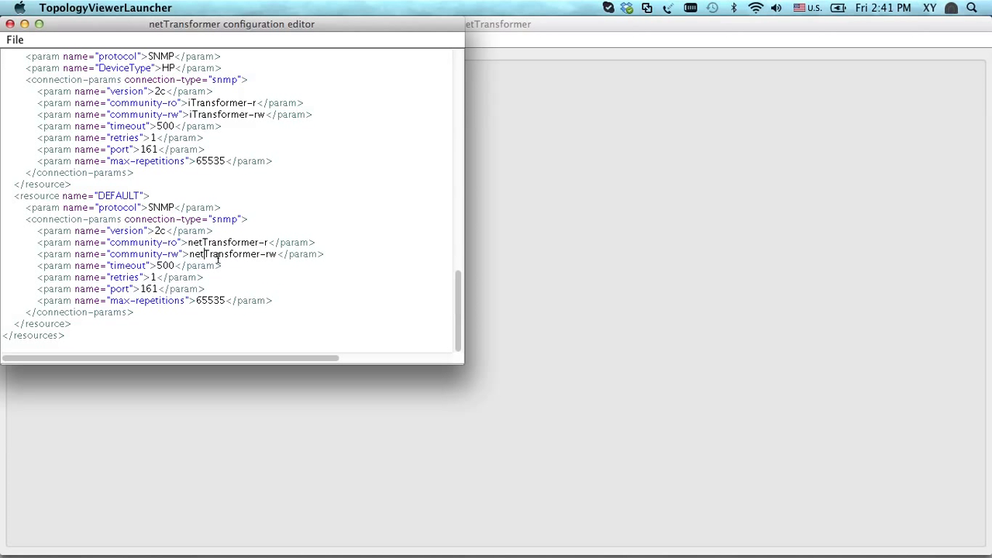
Set the SNMPCISCO resource's community-ro to netTransformer-r and community-rw to netTransformer-rw
scroll(202, 186, "up", 5)
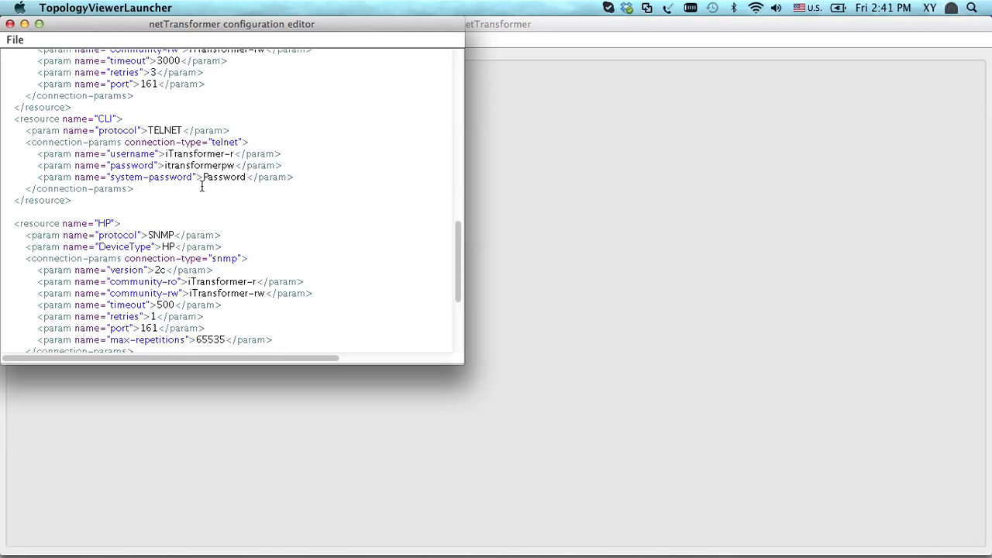
scroll(182, 154, "up", 5)
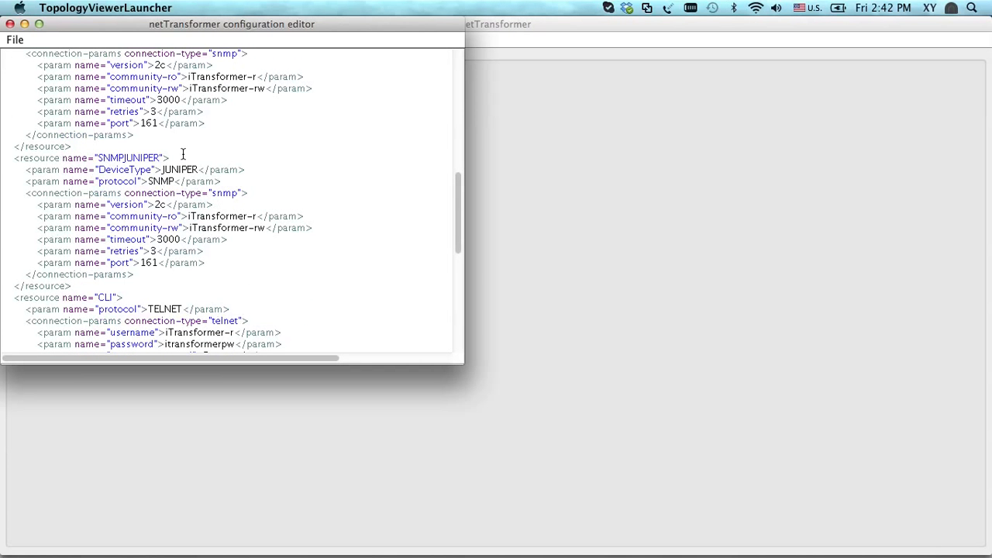
scroll(183, 154, "up", 3)
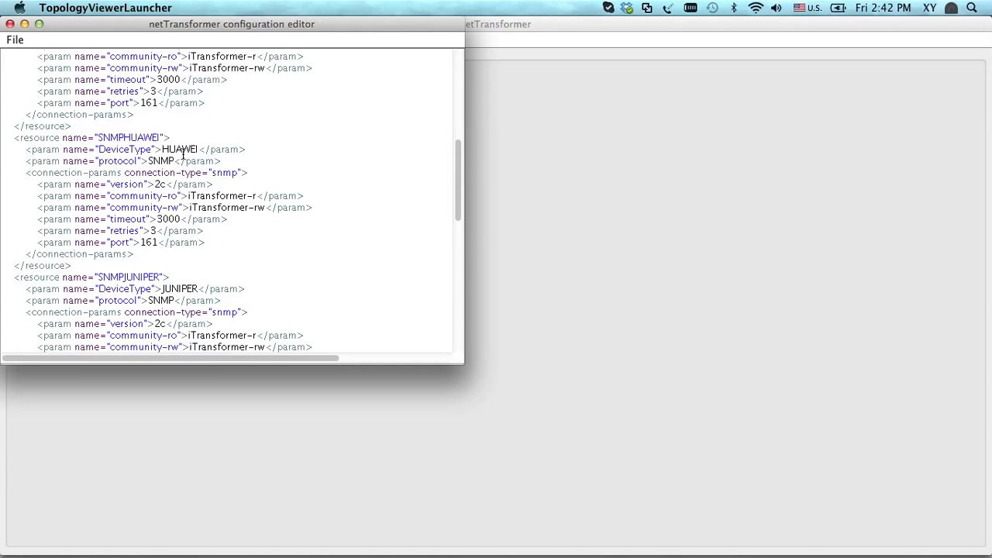
scroll(182, 155, "up", 3)
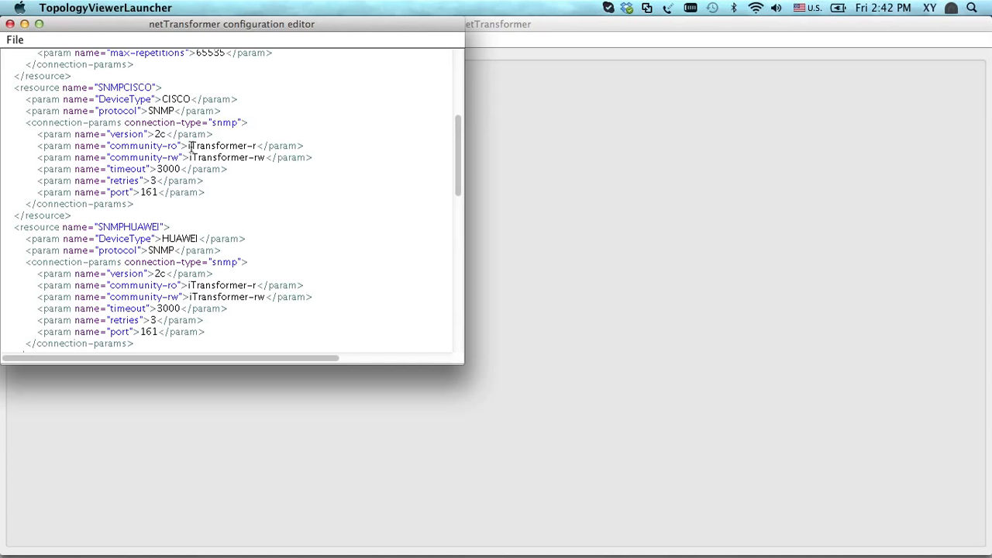
left_click(191, 146)
key("BackSpace")
type("net")
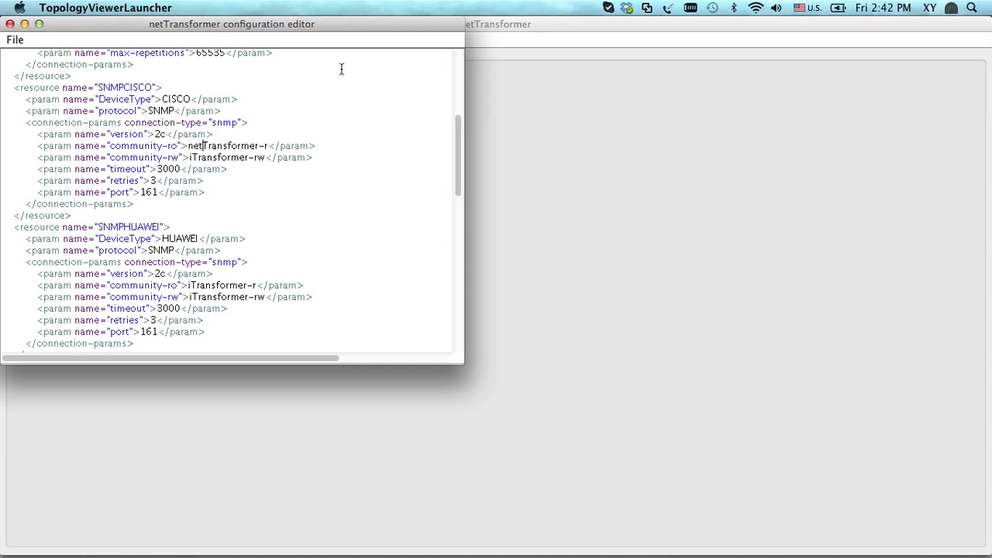
key("Down")
key("Left")
key("Left")
key("BackSpace")
type("net")
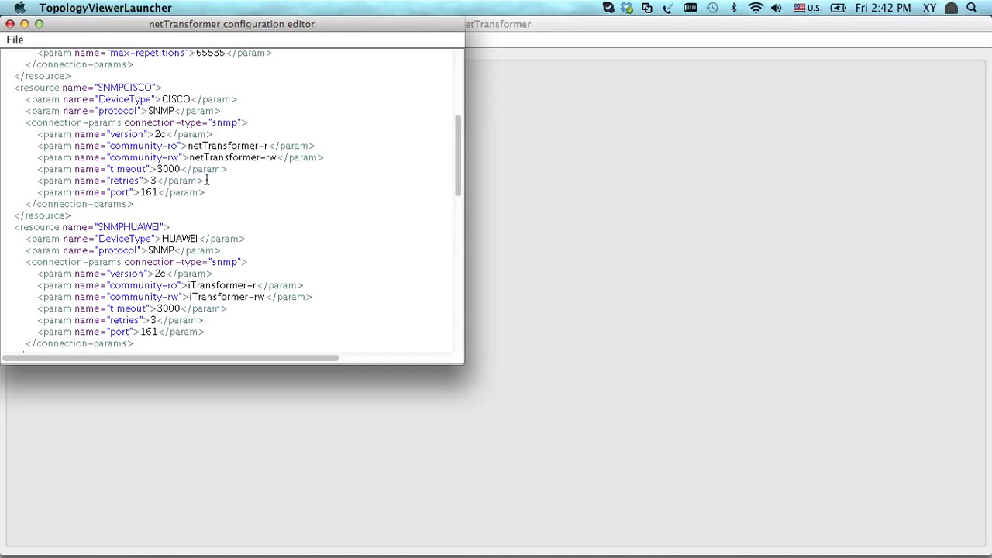
Set the SNMPCISCO resource's retries parameter to 2
key("BackSpace")
type("3")
key("BackSpace")
type("2")
Review the DEFAULT and SNMPCISCO resource entries, and save the resource configuration while exiting the editor
scroll(207, 180, "down", 1)
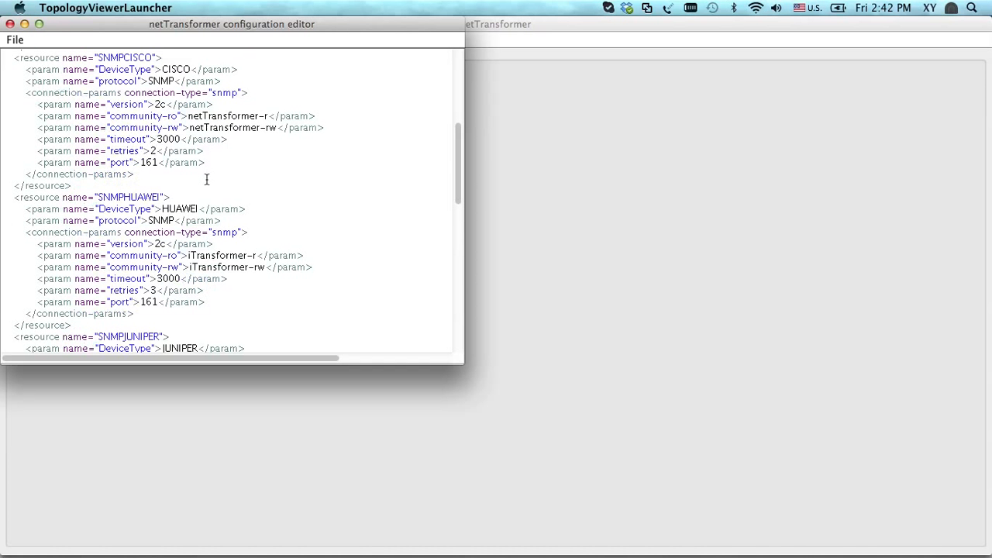
scroll(207, 180, "down", 15)
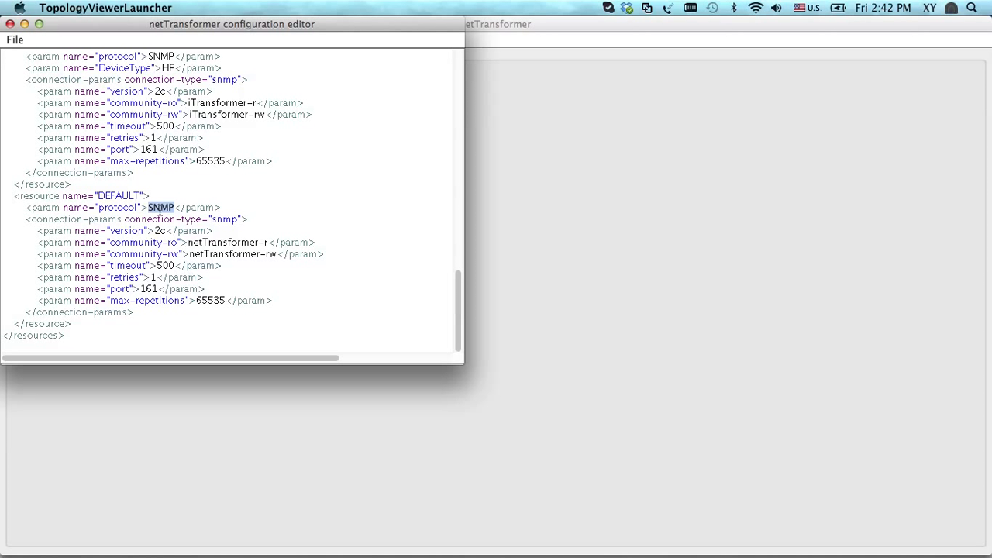
triple_click(160, 208)
left_click(160, 208)
scroll(160, 208, "up", 10)
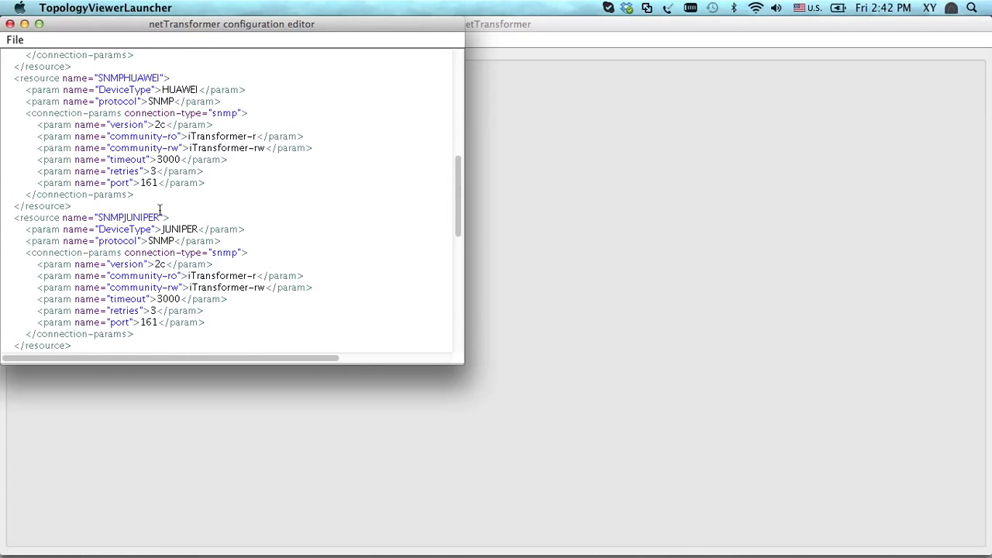
scroll(160, 207, "up", 5)
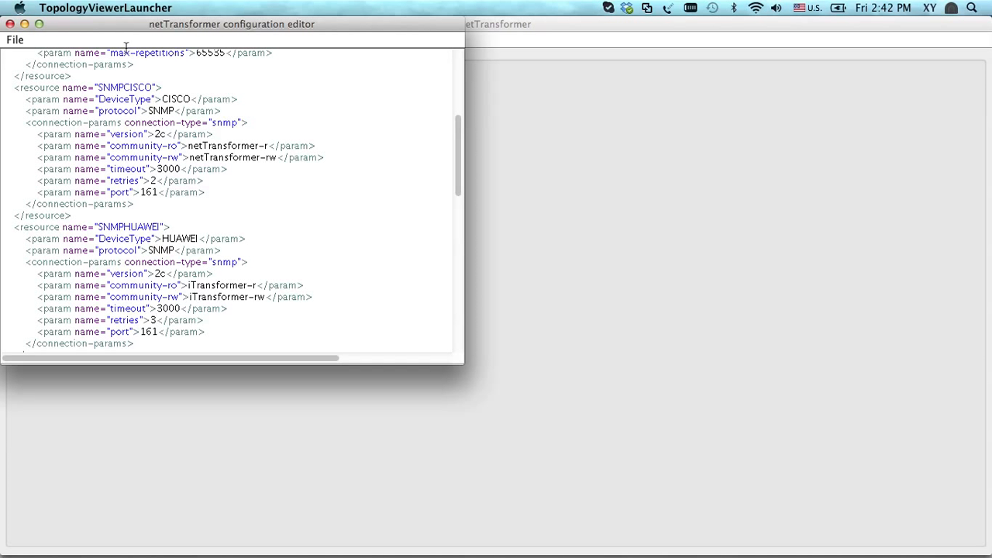
left_click(12, 40)
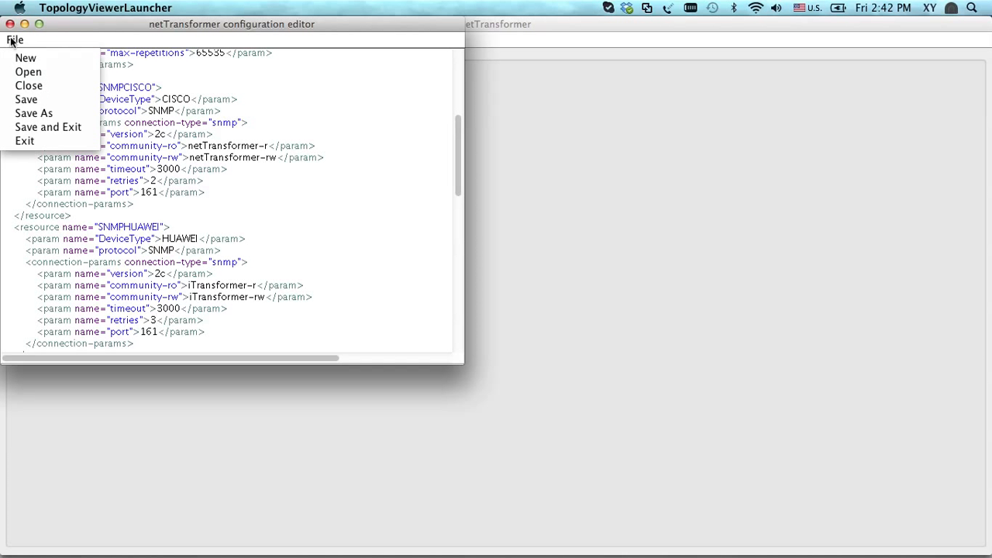
left_click(34, 128)
Start an SNMP network discovery in network mode from address 192.168.1.1 with auto-label enabled
left_click(73, 40)
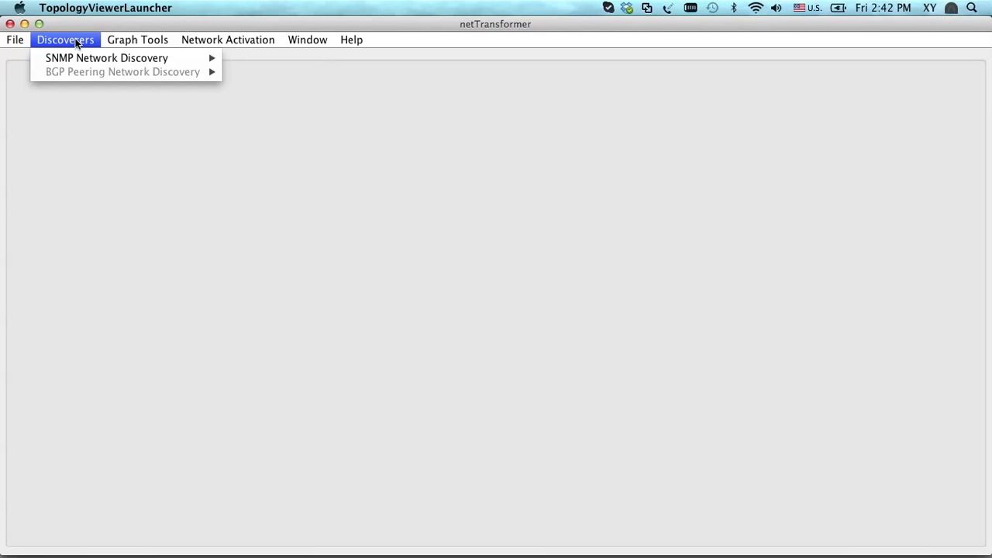
mouse_move(84, 59)
left_click(240, 58)
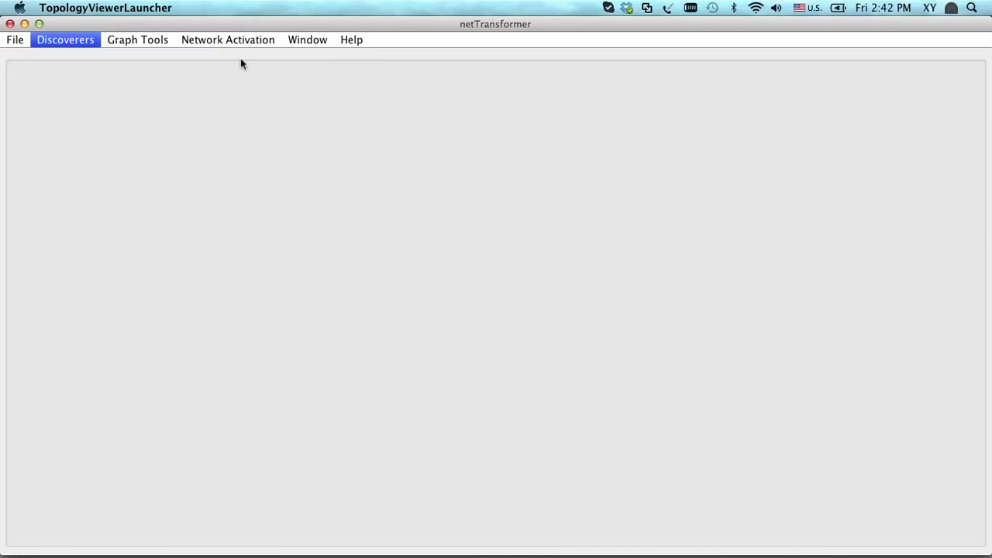
left_click(258, 100)
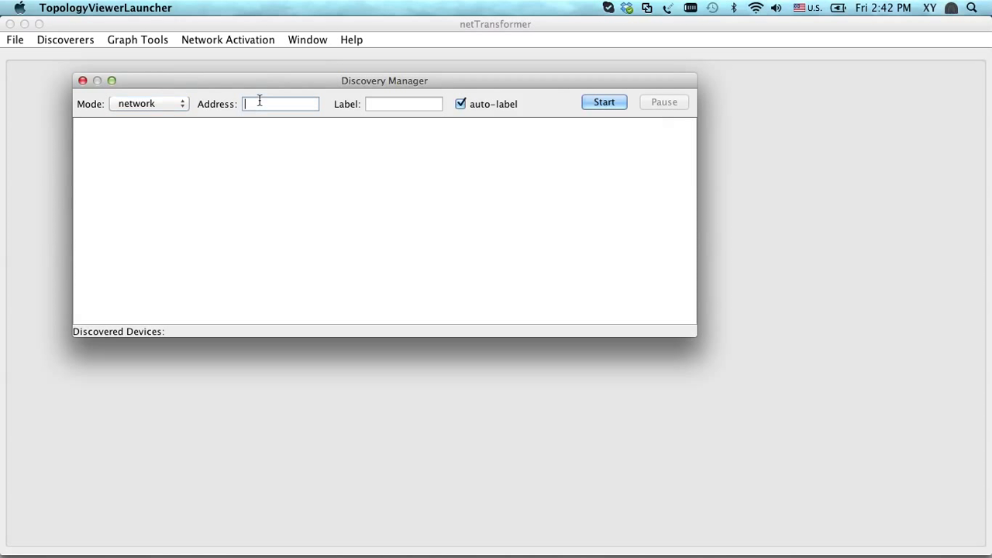
type("192.168.1.1")
key("Return")
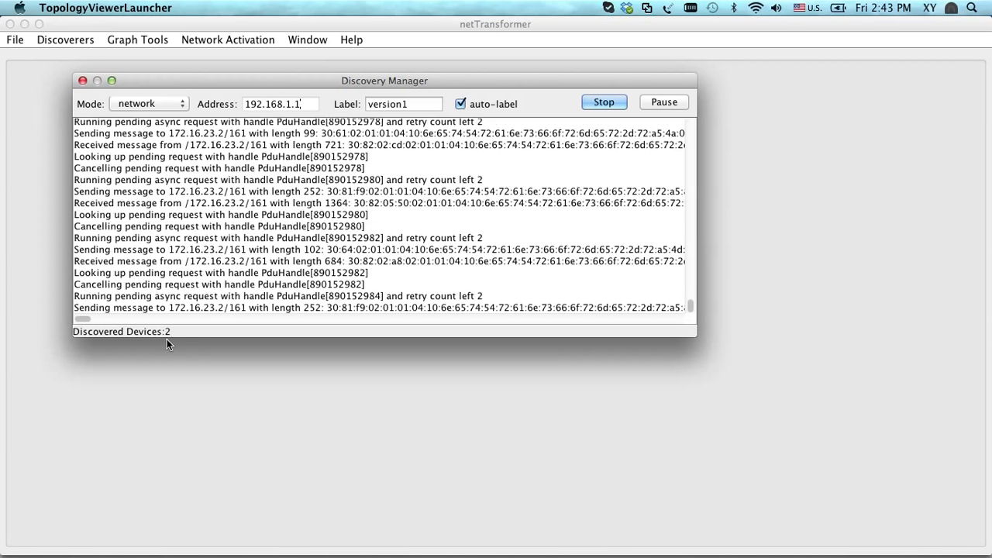
Open the discovered topology graph from the version1 folder of the network directory
left_click(180, 374)
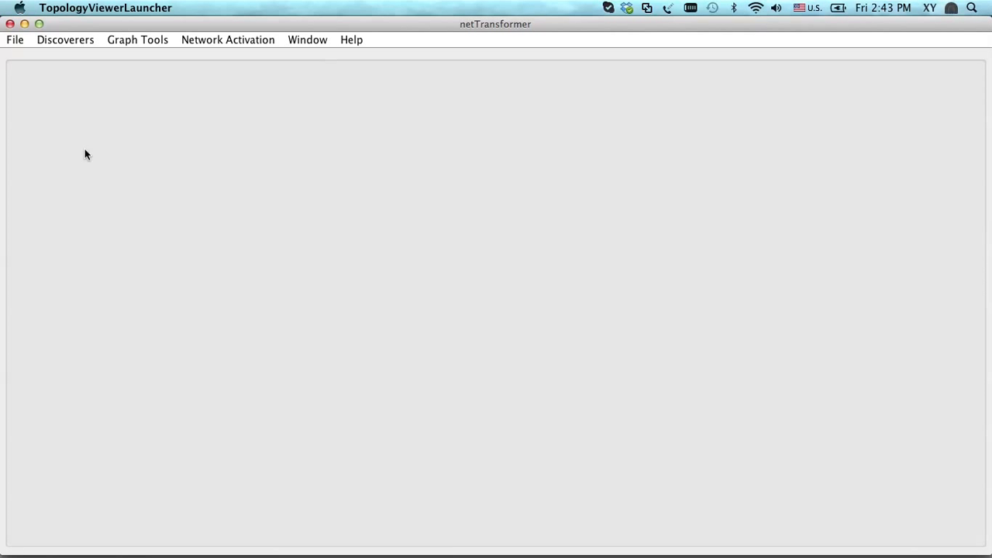
left_click(16, 41)
left_click(34, 108)
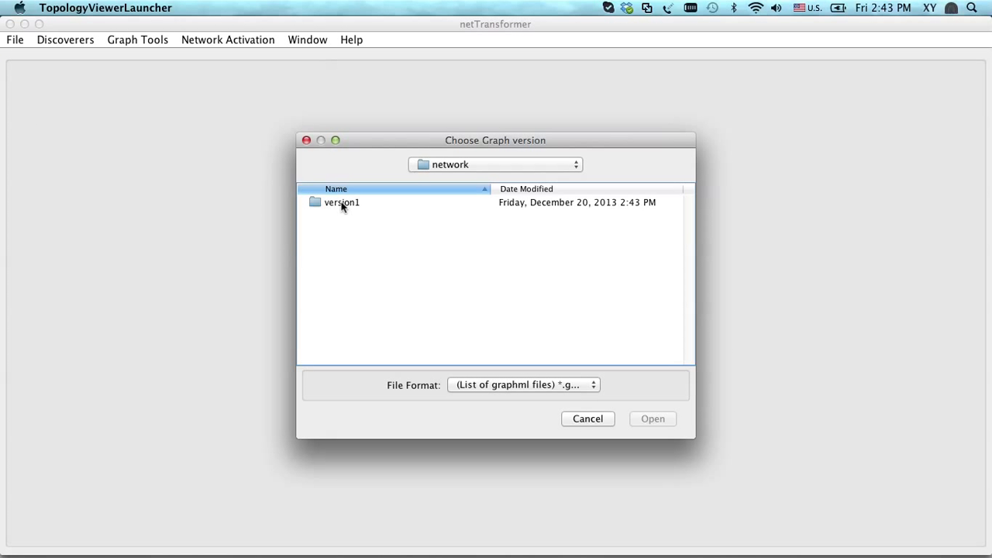
left_click(341, 207)
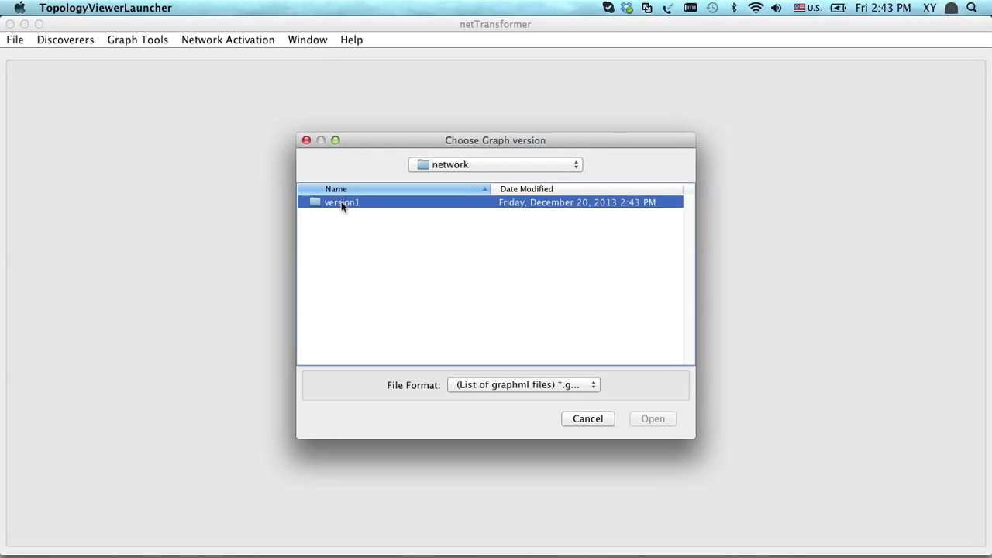
double_click(342, 206)
double_click(348, 321)
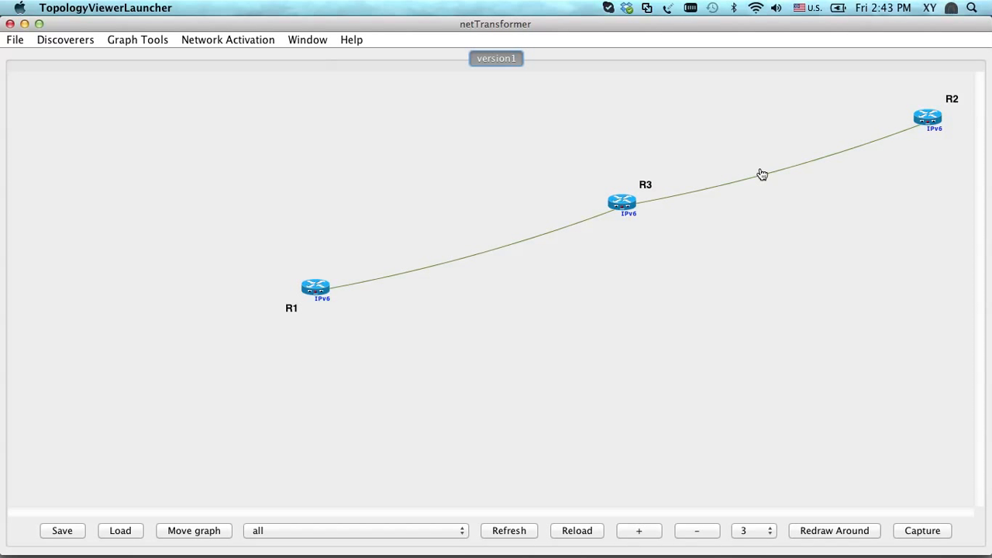
Reload the version1 topology graph repeatedly to redraw the layout of its routers
left_click(576, 531)
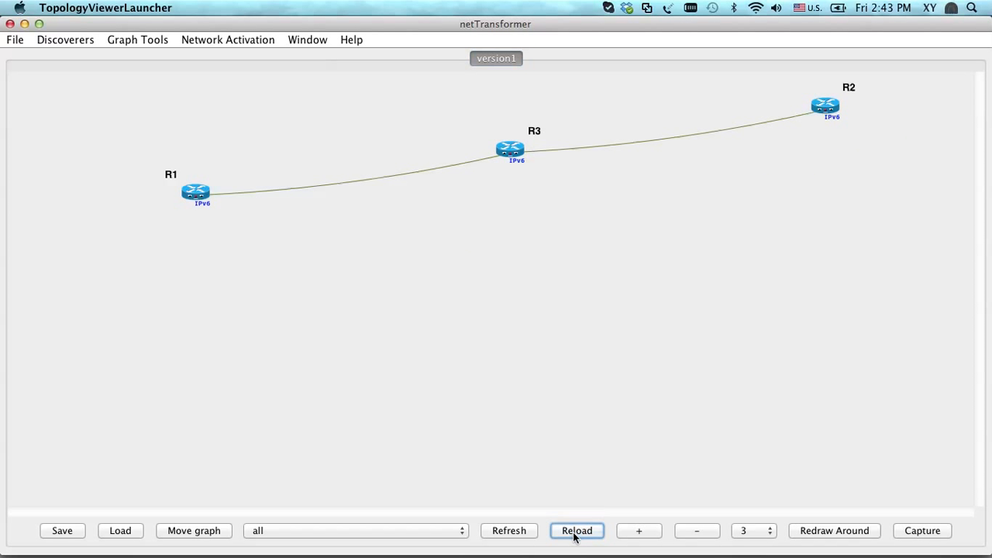
left_click(575, 532)
left_click(576, 531)
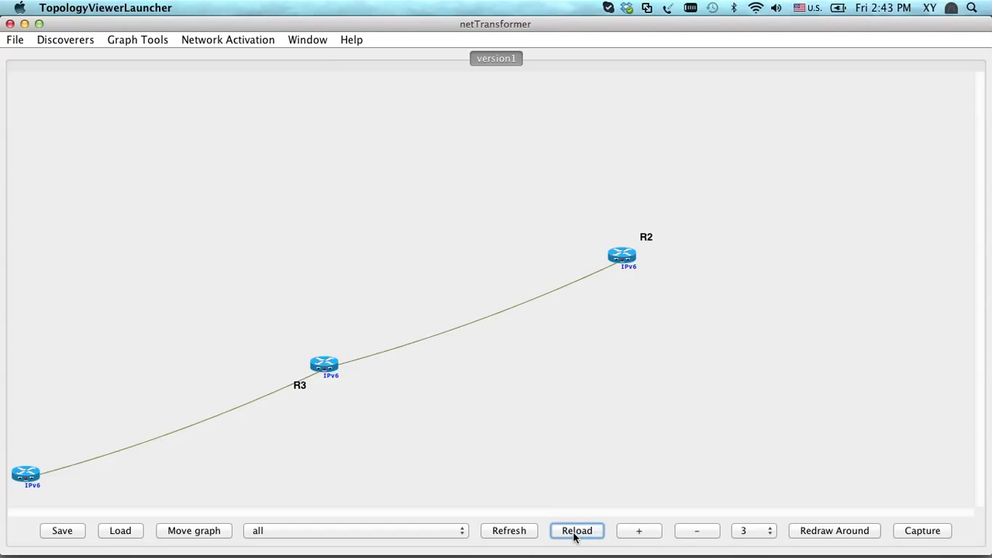
left_click(576, 532)
left_click(576, 531)
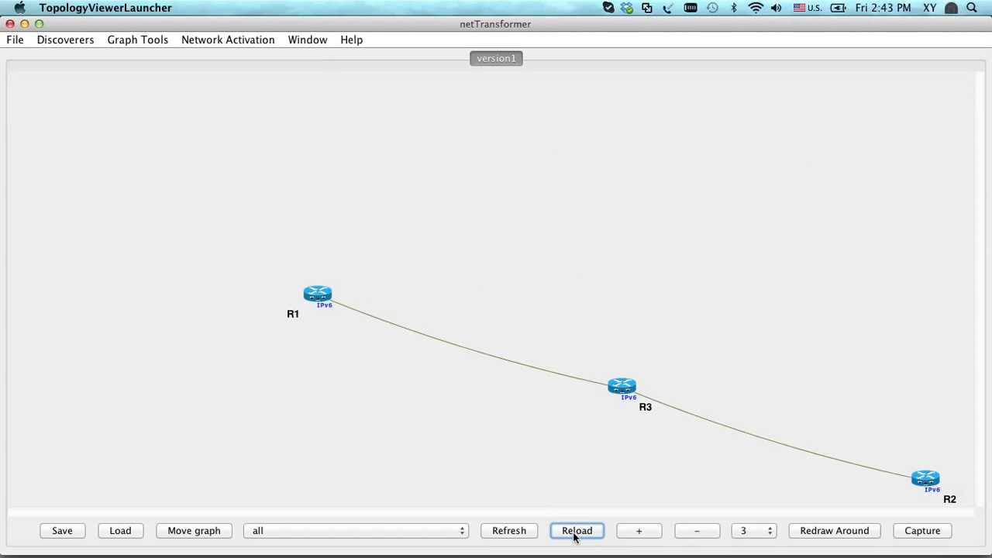
left_click(576, 531)
scroll(438, 390, "down", 8)
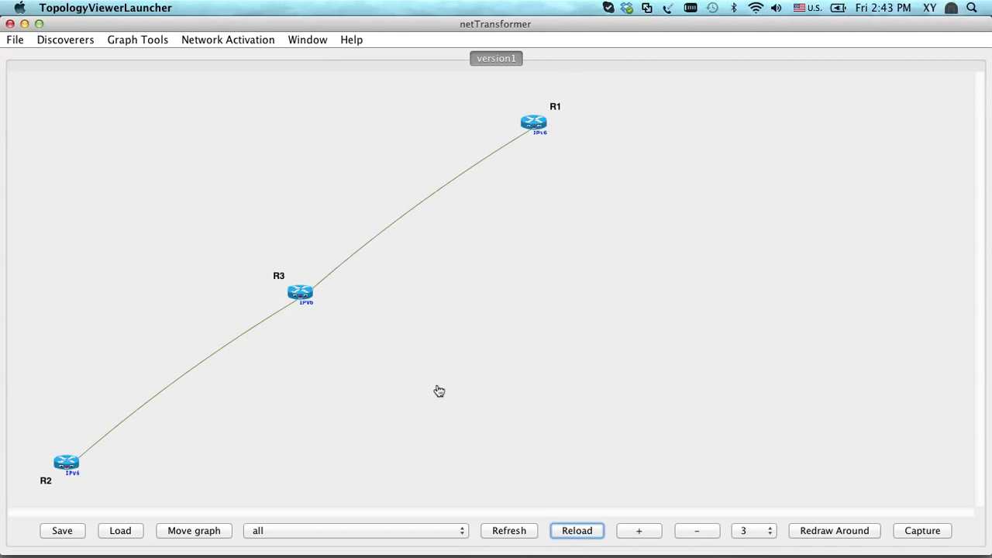
Reload the version1 graph to update it with newly discovered routers
scroll(438, 391, "up", 7)
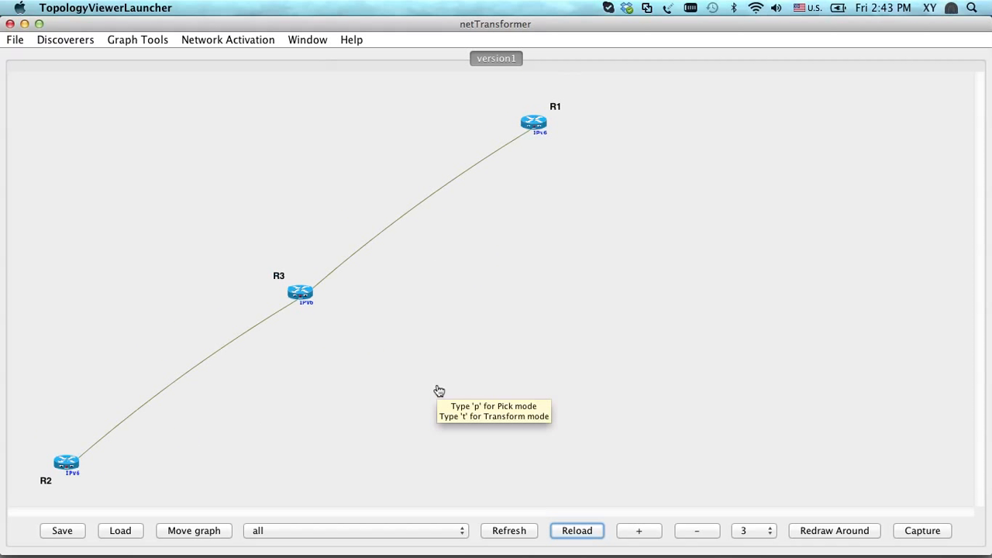
scroll(439, 391, "down", 10)
scroll(439, 390, "up", 12)
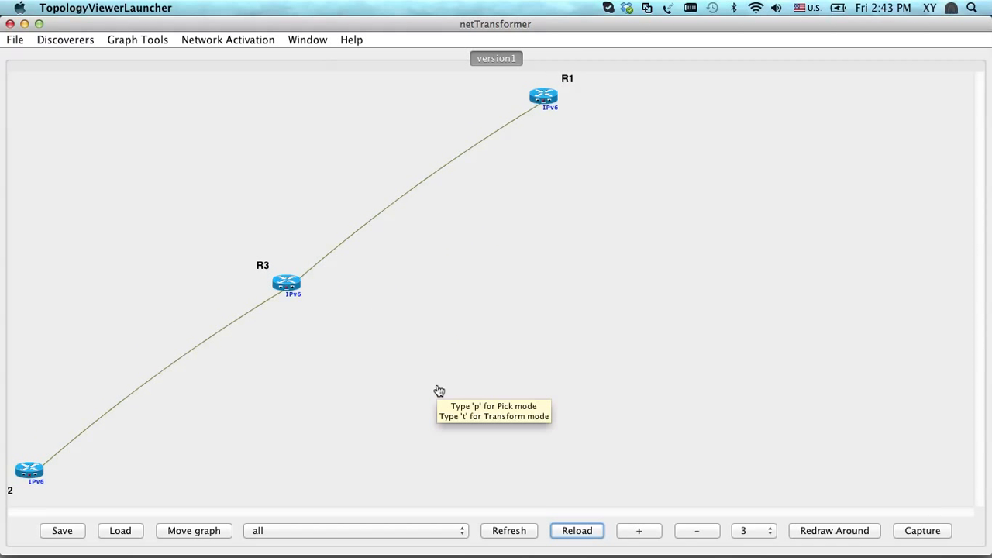
scroll(439, 391, "down", 3)
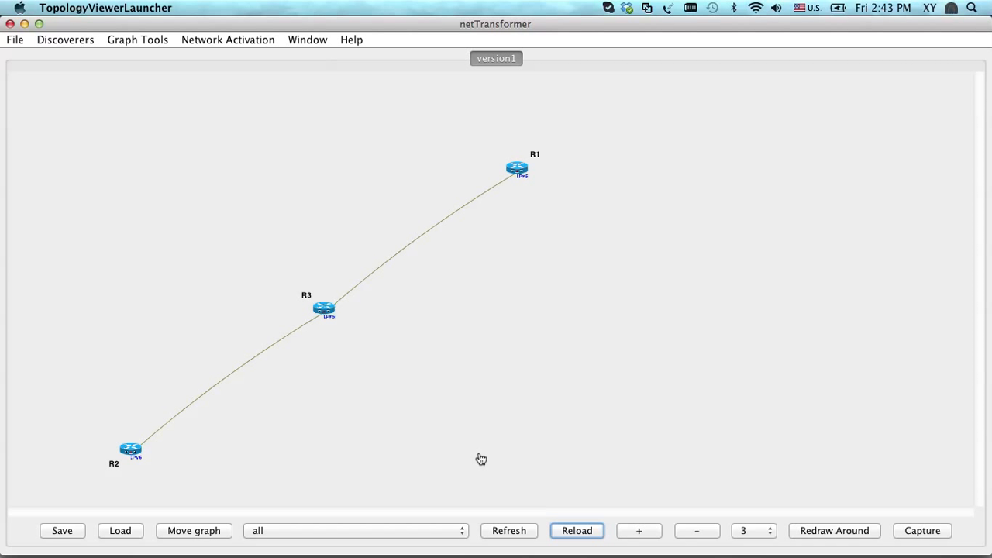
left_click(577, 531)
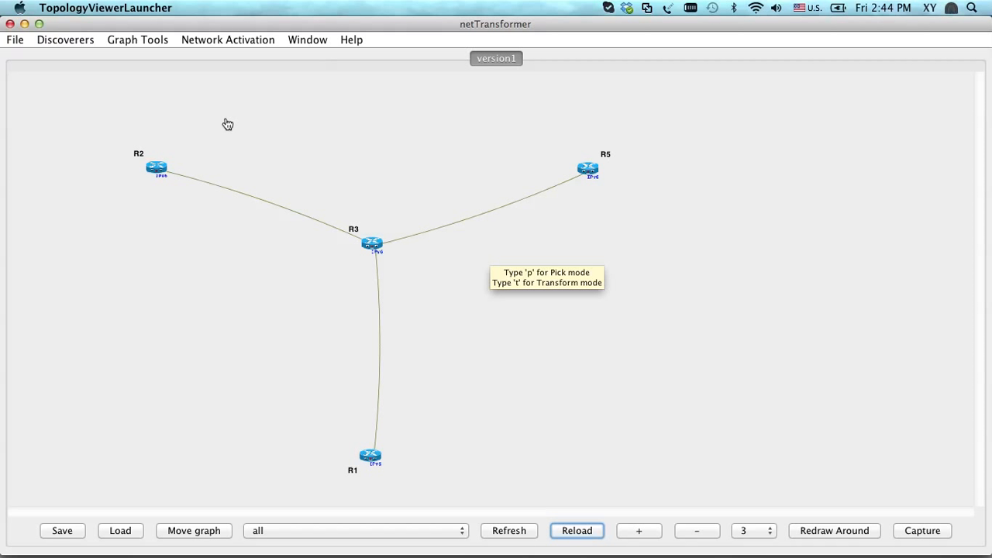
Open router R3's device data from the topology graph in the DeviceXmlEditor
scroll(227, 124, "up", 4)
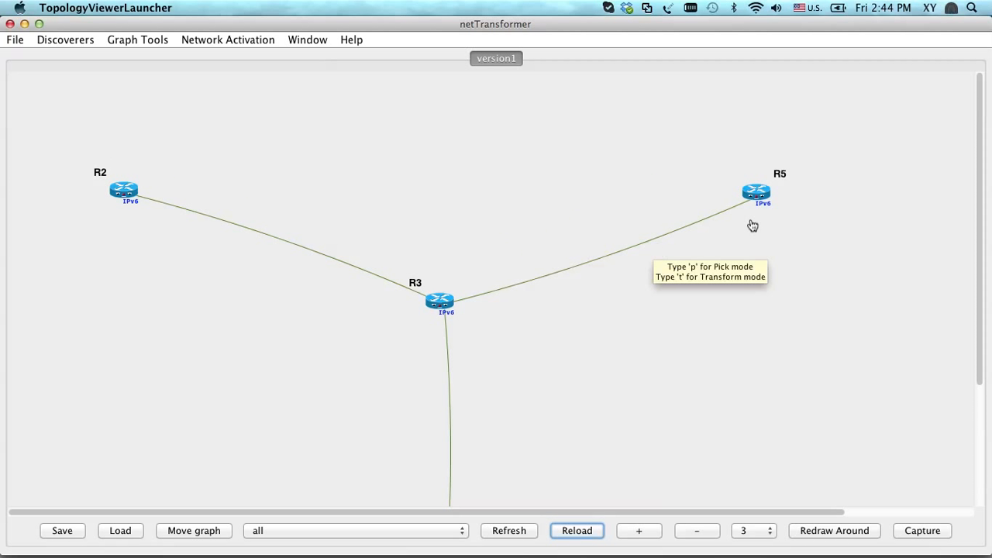
mouse_move(981, 197)
left_mouse_down()
mouse_move(987, 295)
mouse_move(987, 182)
left_mouse_up()
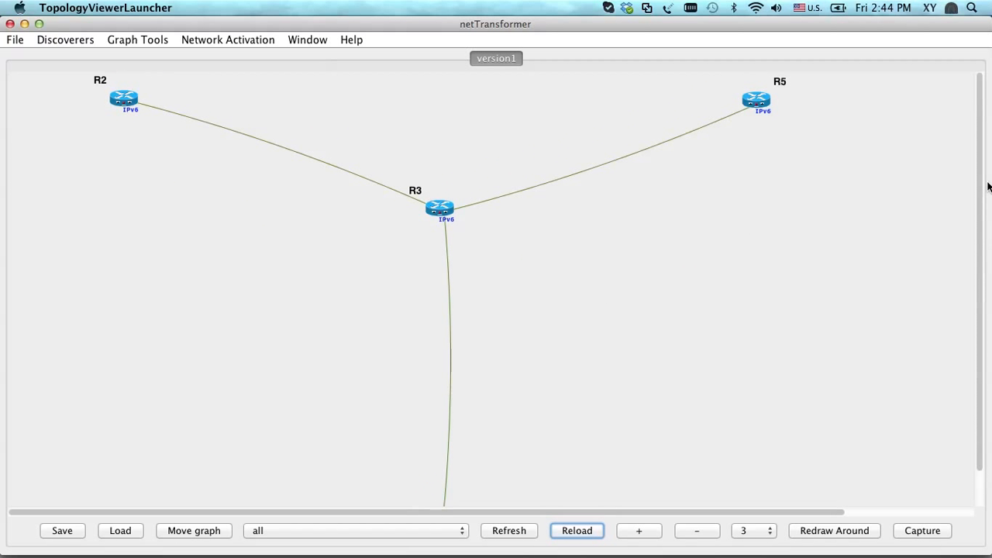
left_click(440, 211)
right_click(440, 211)
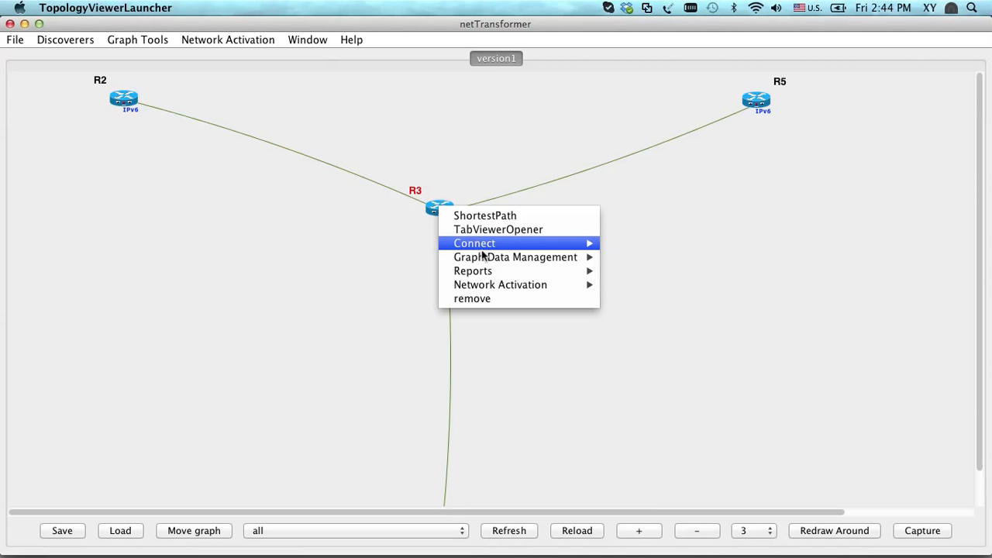
mouse_move(493, 264)
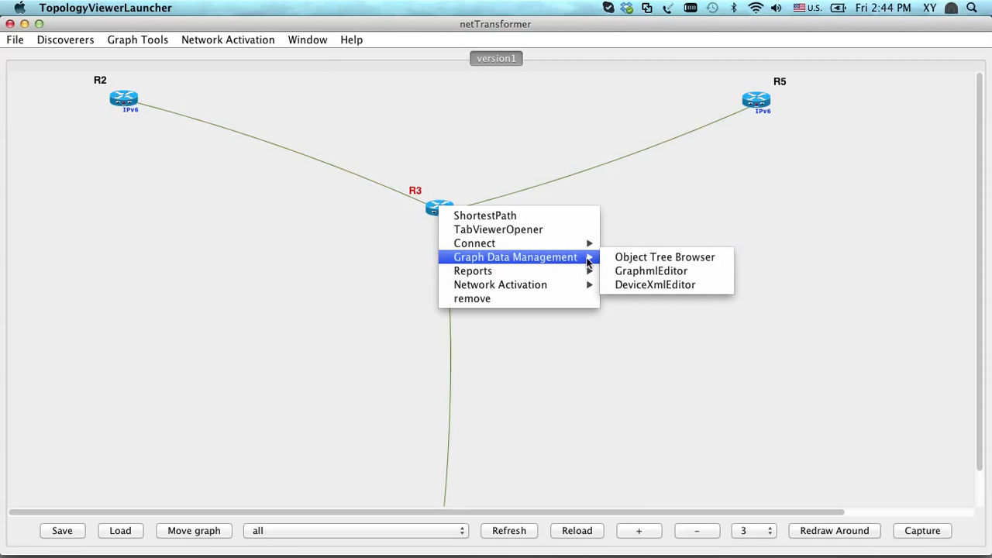
left_click(640, 285)
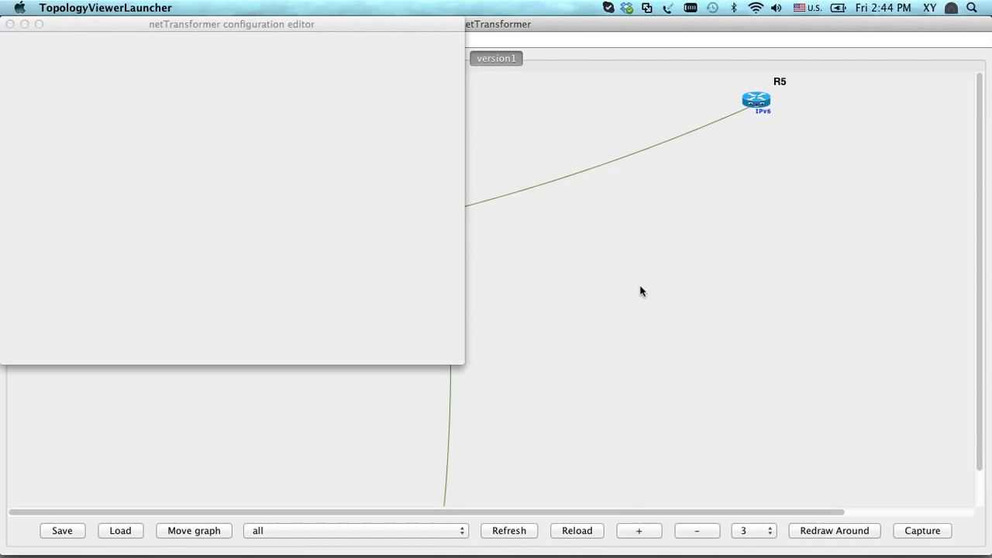
Examine R3's general device parameters and the interface parameters of FastEthernet2/0 in the XML
scroll(270, 203, "up", 20)
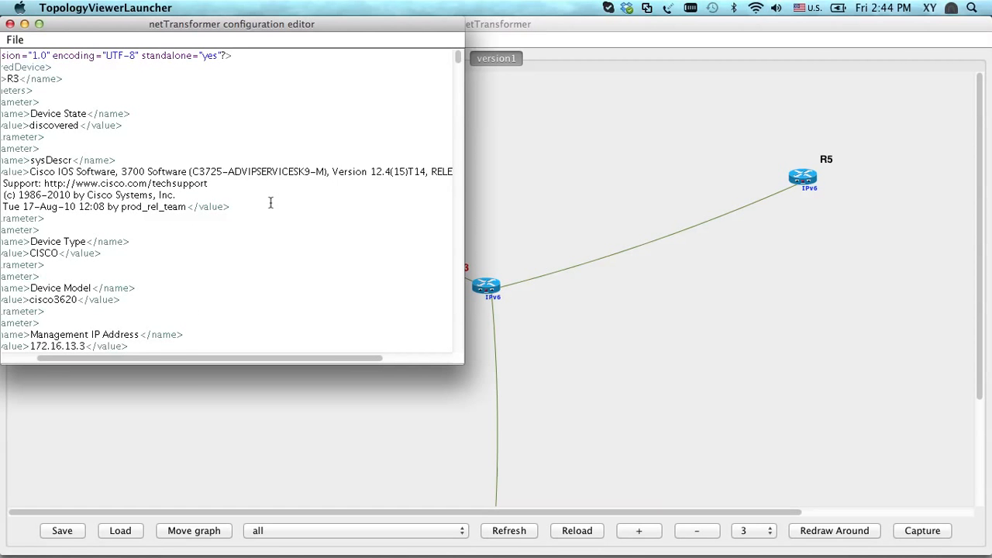
scroll(270, 202, "left", 3)
scroll(270, 202, "down", 5)
scroll(271, 203, "up", 5)
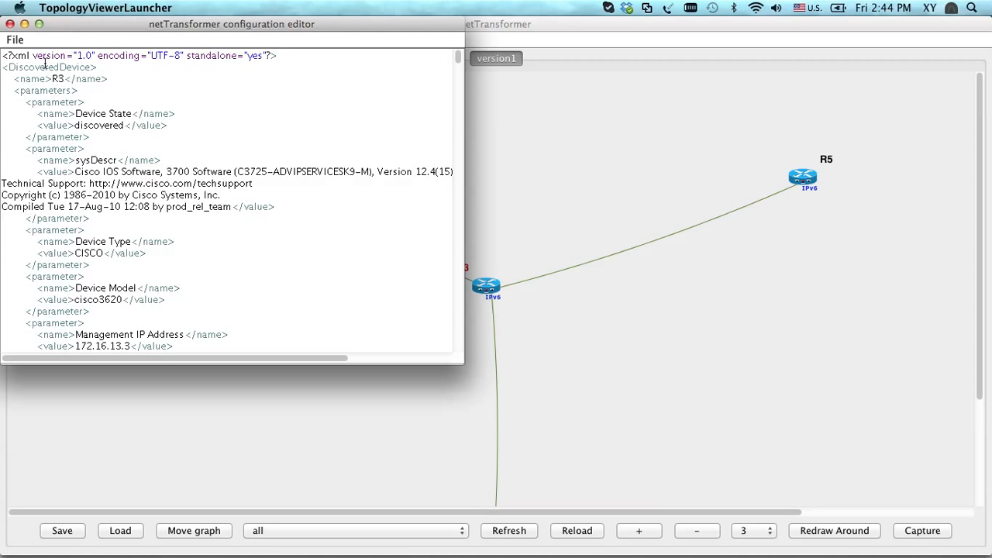
scroll(45, 63, "down", 8)
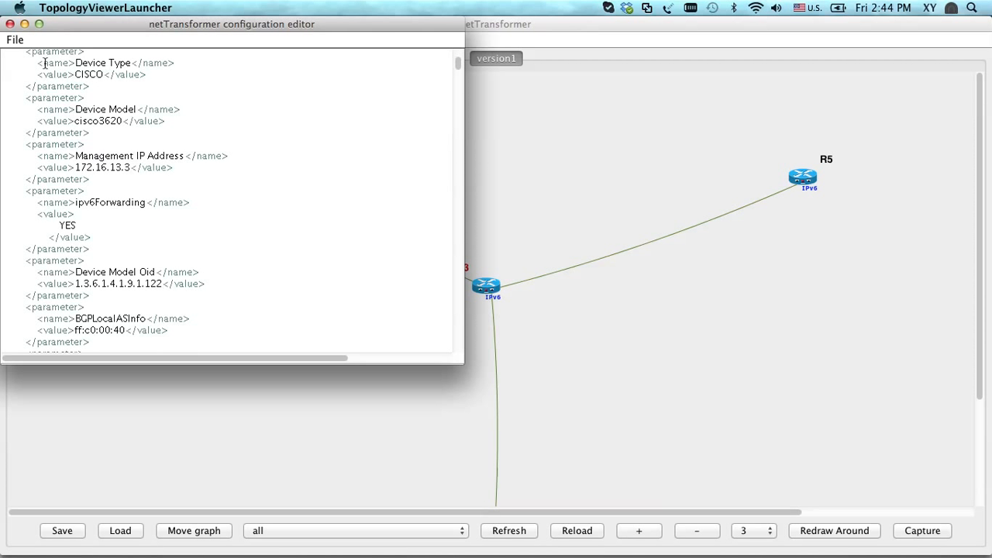
scroll(90, 155, "down", 1)
scroll(89, 155, "up", 10)
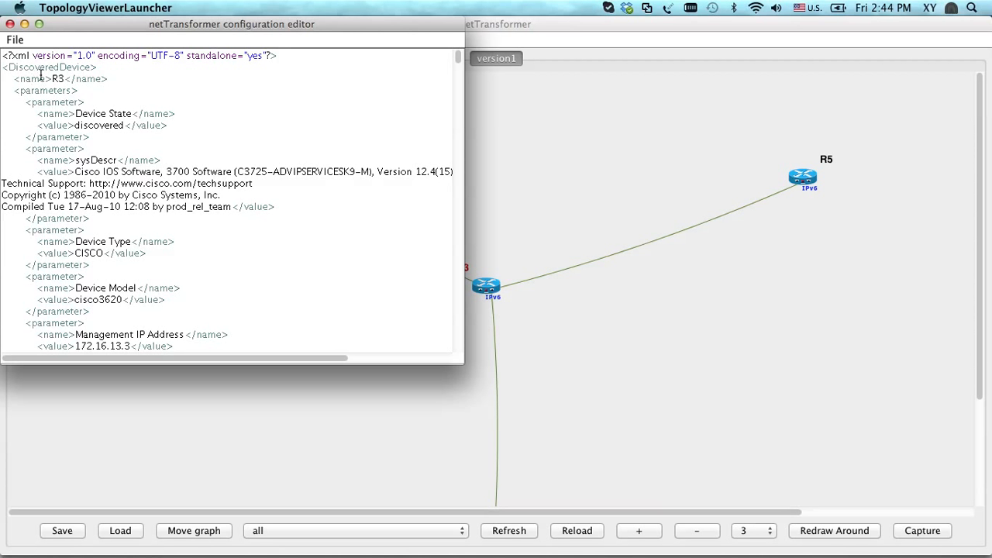
scroll(89, 186, "down", 20)
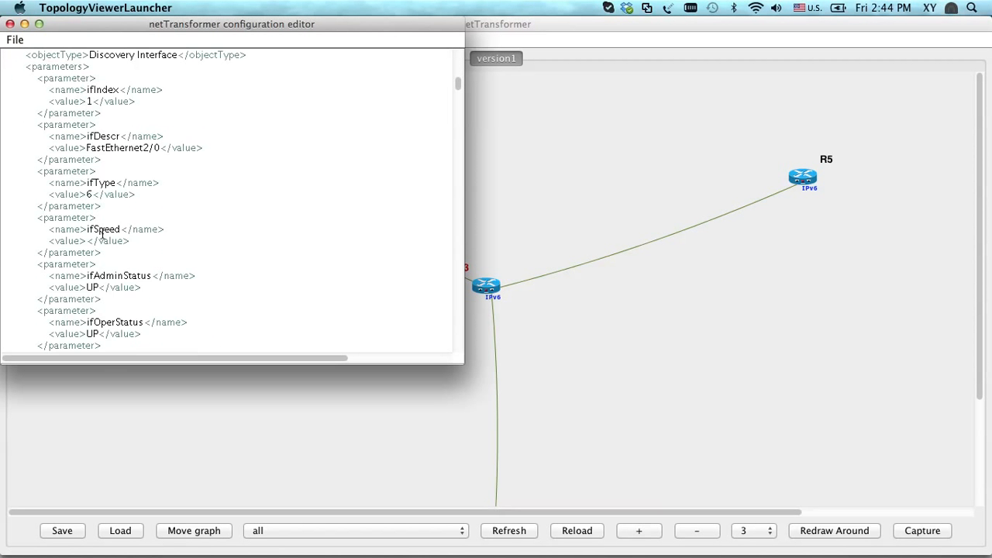
scroll(101, 232, "up", 5)
scroll(112, 229, "down", 10)
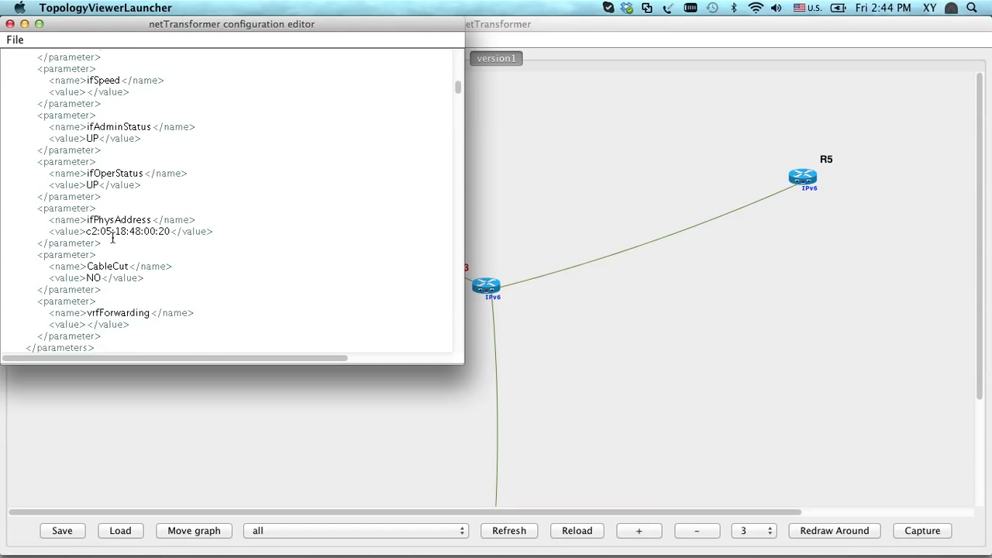
scroll(112, 237, "down", 1)
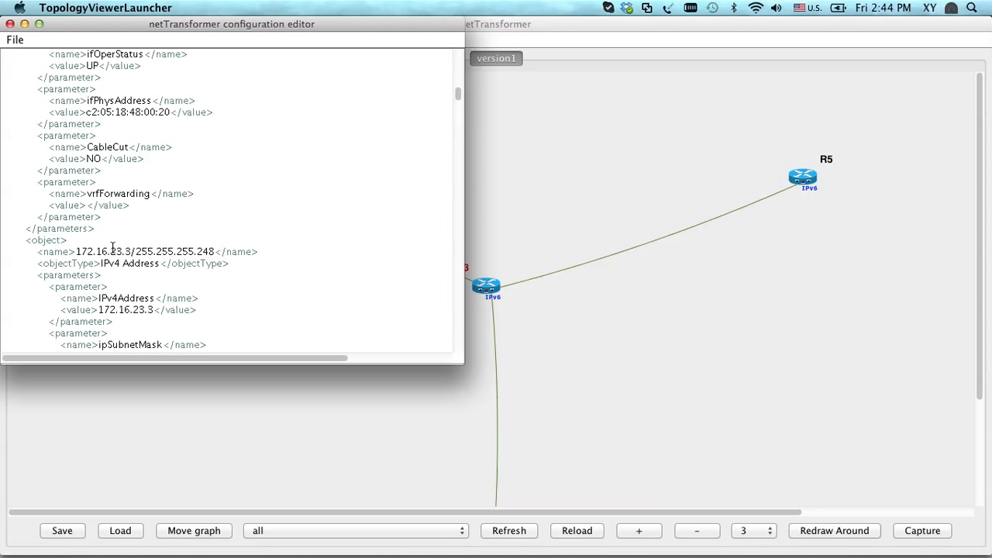
Review FastEthernet2/0's IPv4 address and the discovery method, port, IP address and device type of neighbor R2, and exit the editor
double_click(113, 251)
scroll(112, 246, "down", 3)
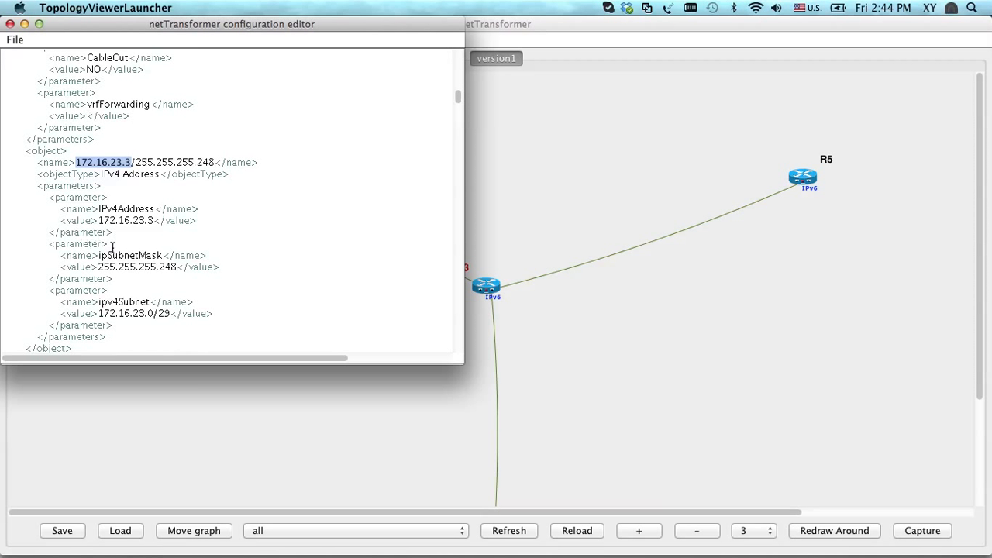
scroll(113, 246, "down", 5)
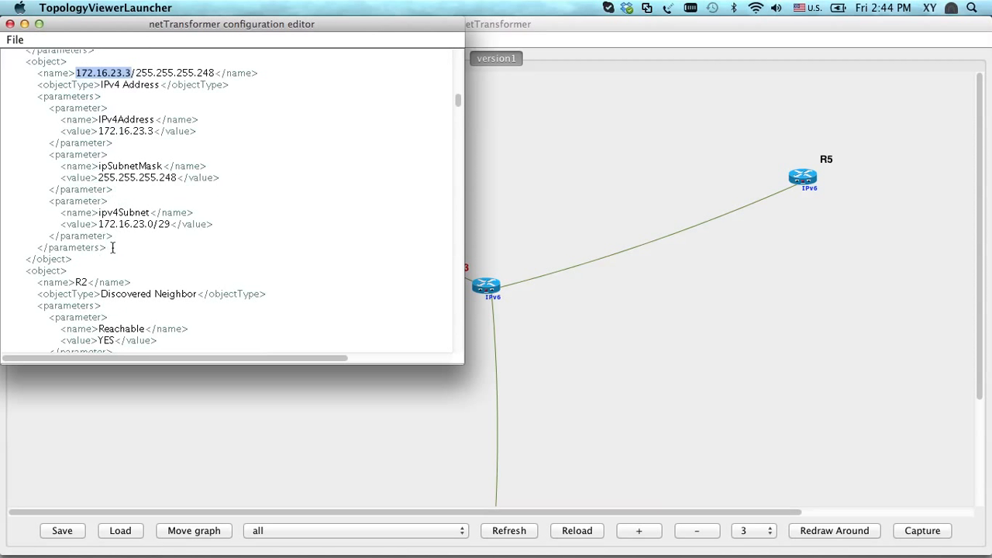
triple_click(118, 235)
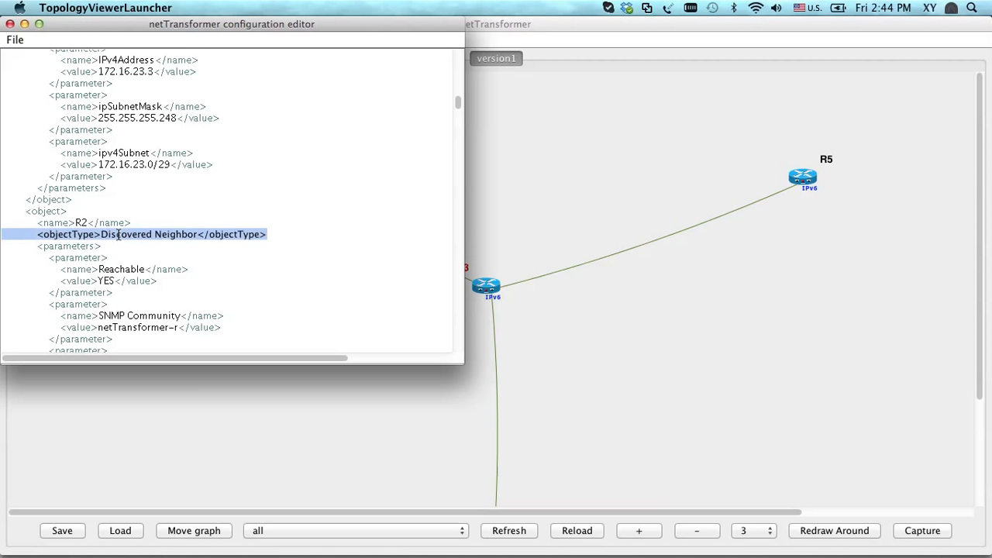
scroll(118, 236, "down", 7)
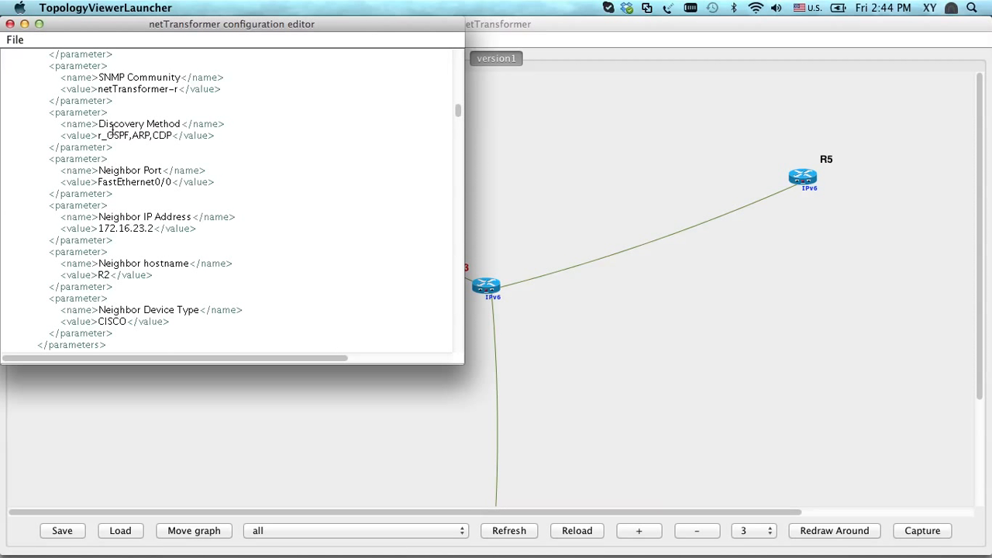
left_click_drag(99, 136, 165, 138)
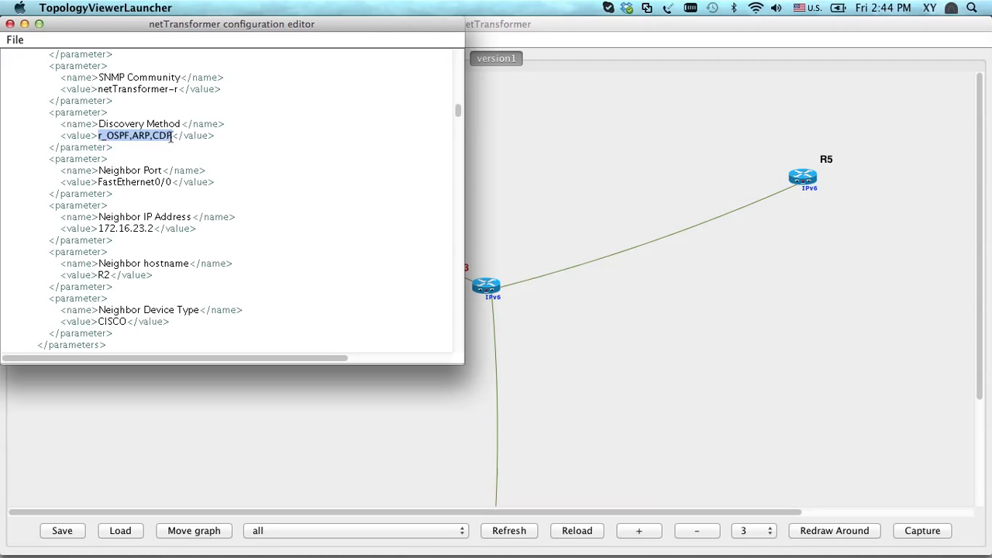
left_click_drag(99, 183, 171, 186)
double_click(124, 228)
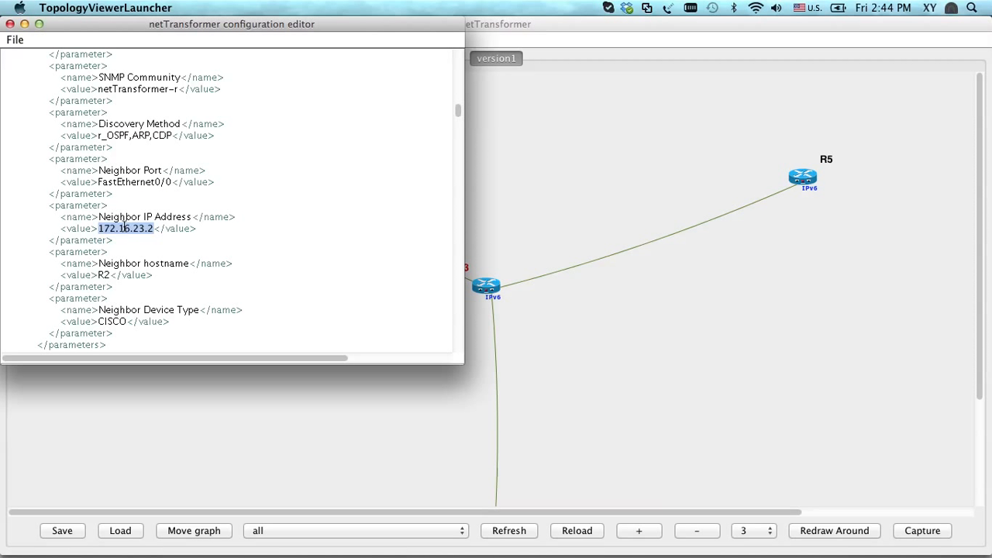
scroll(124, 228, "down", 3)
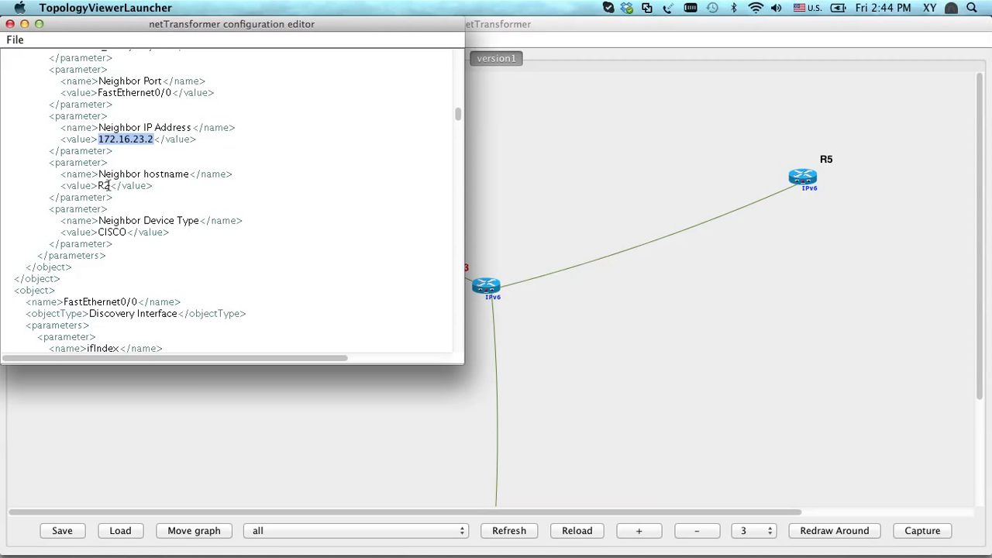
double_click(118, 232)
left_click(15, 39)
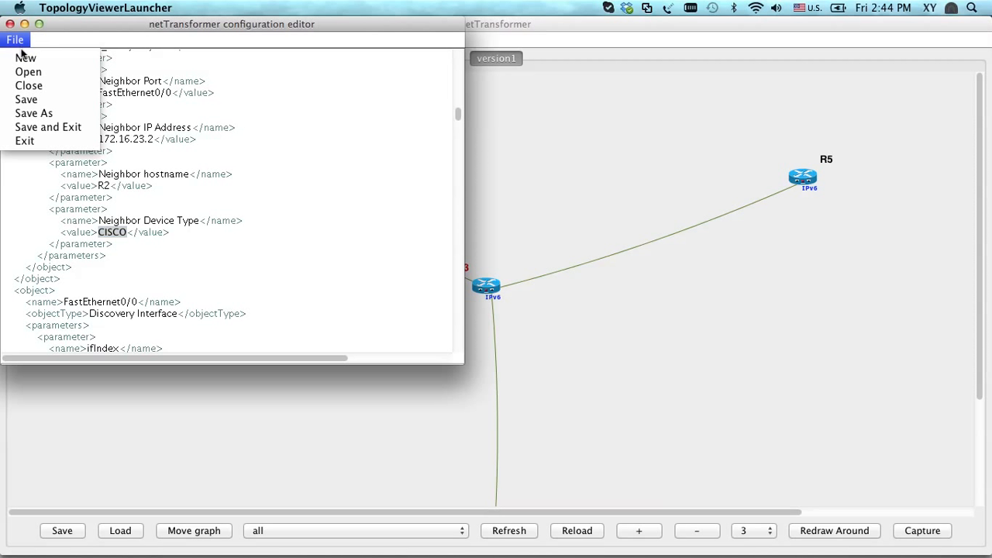
left_click(35, 140)
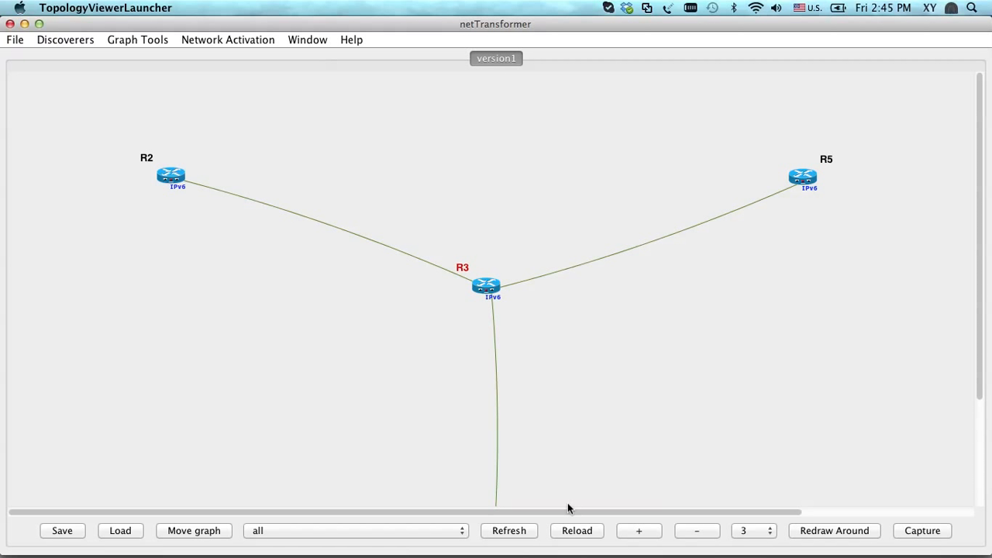
Reload the topology graph several times to bring in further discovered routers beyond R5
left_click(591, 532)
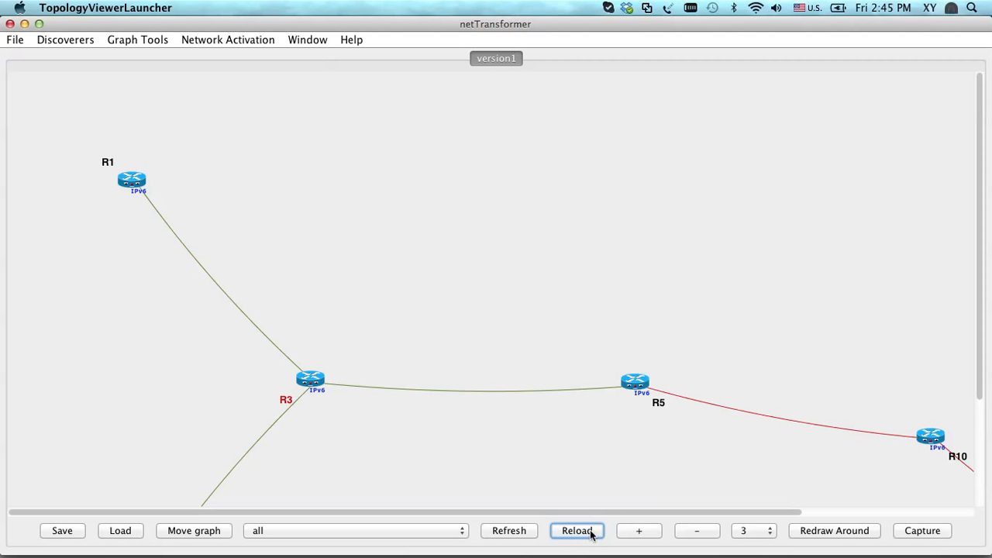
left_click(590, 532)
left_click(591, 532)
scroll(742, 417, "down", 8)
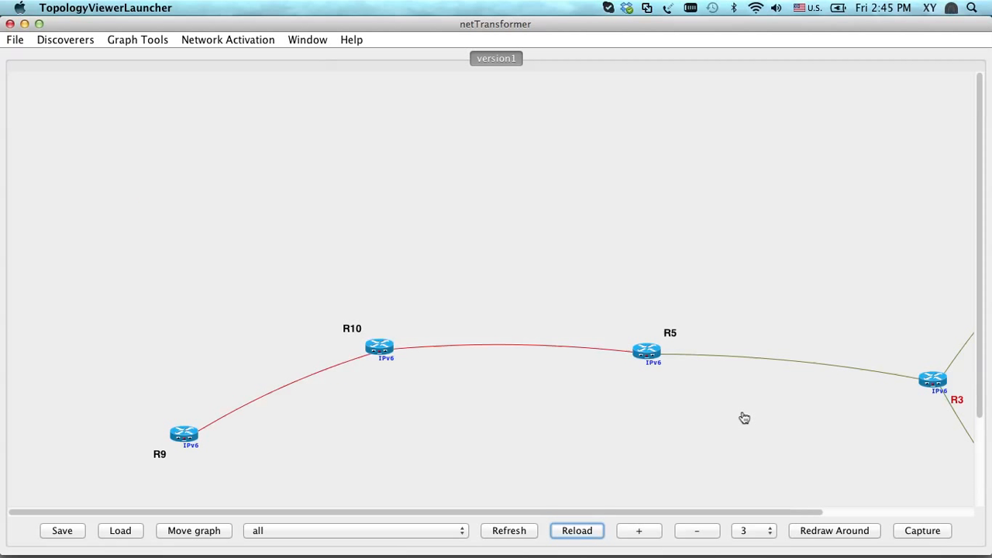
scroll(742, 417, "up", 1)
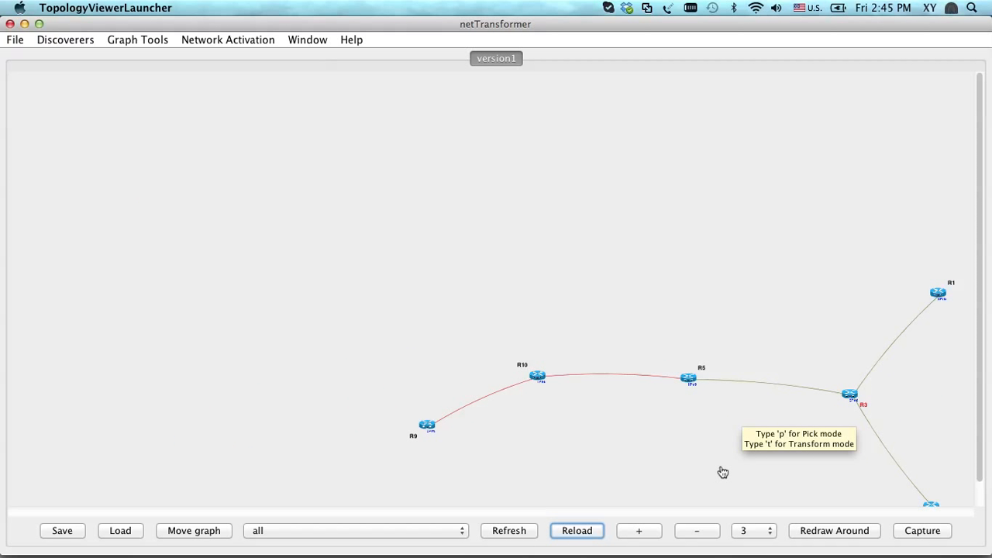
Move the whole graph so that all routers from R9 to R1 and R2 fit in the view, and leave move mode
left_click(194, 531)
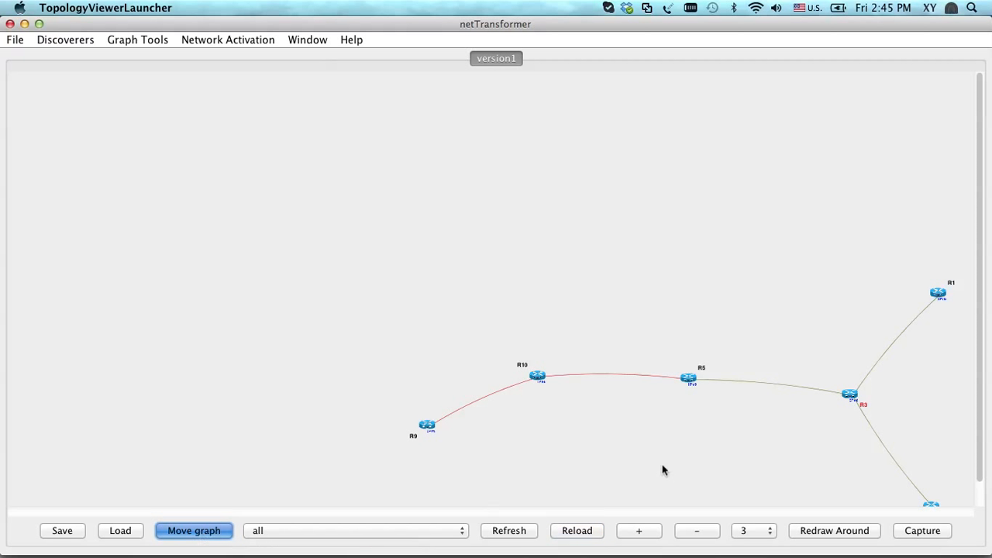
left_click_drag(748, 454, 438, 348)
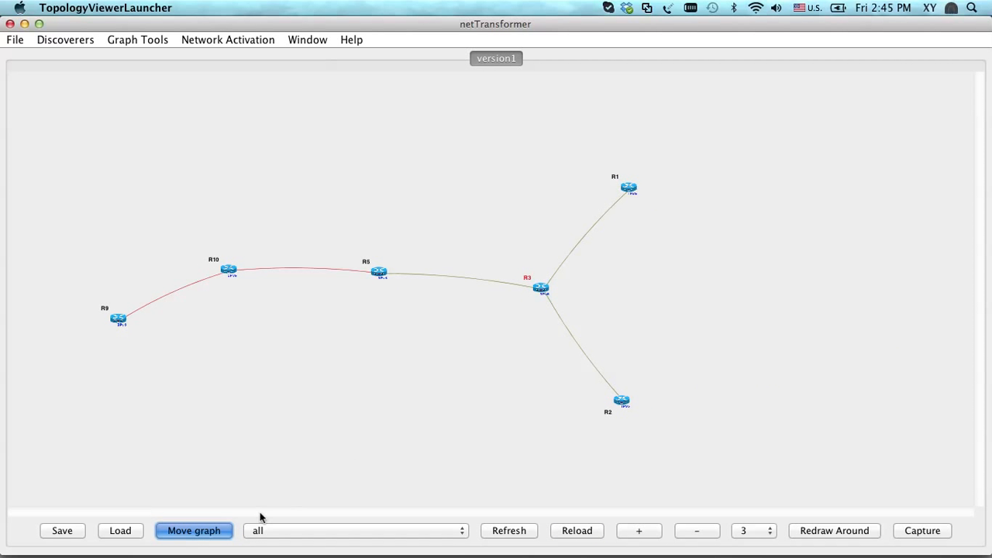
left_click(201, 532)
scroll(230, 423, "up", 1)
scroll(229, 423, "up", 4)
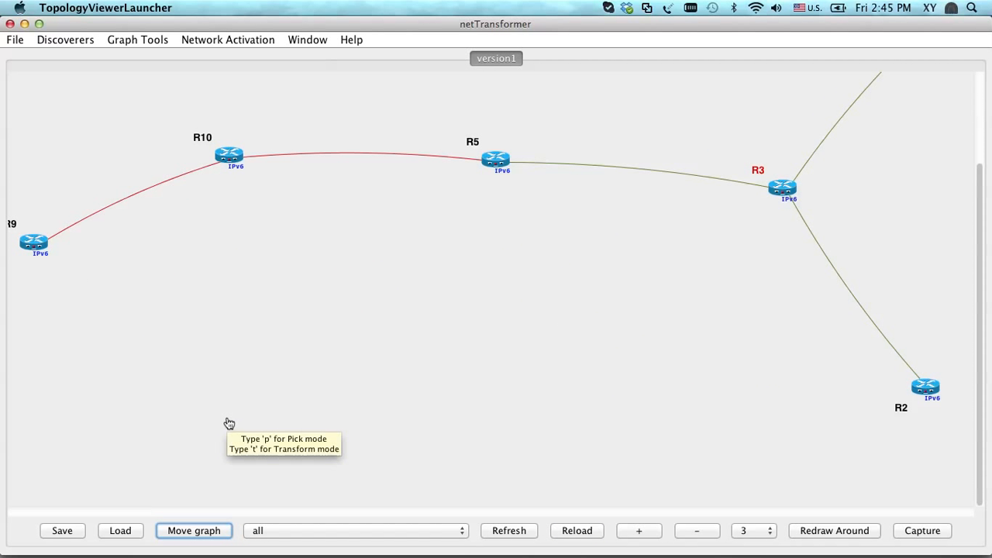
scroll(230, 423, "down", 3)
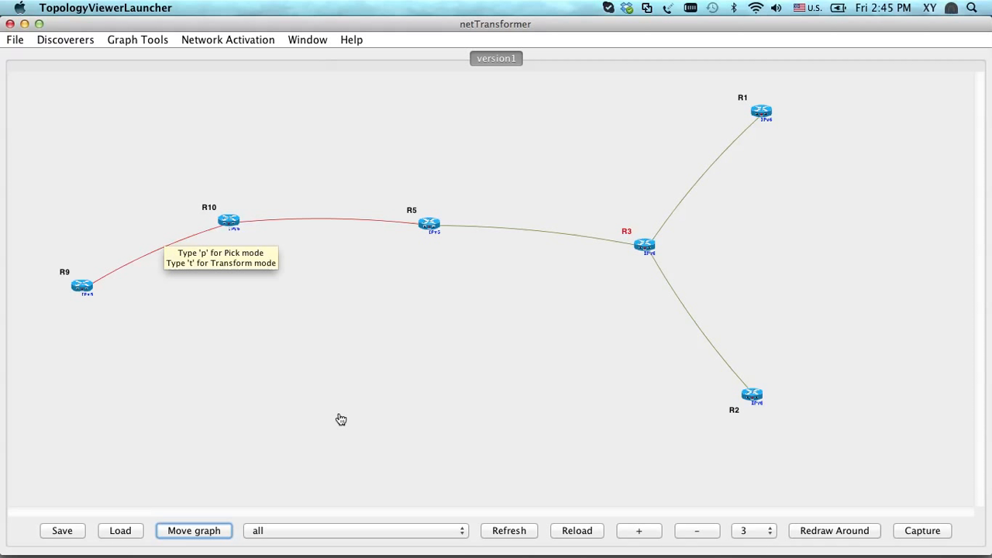
Select router R1 and redraw the topology graph around it with a distance of 2
left_click(763, 116)
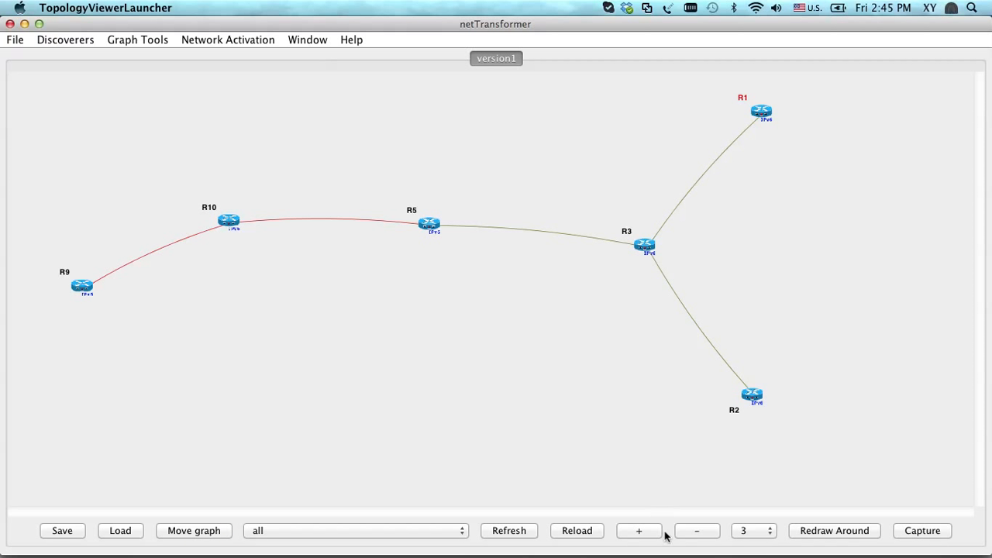
left_click(759, 533)
scroll(751, 465, "up", 2)
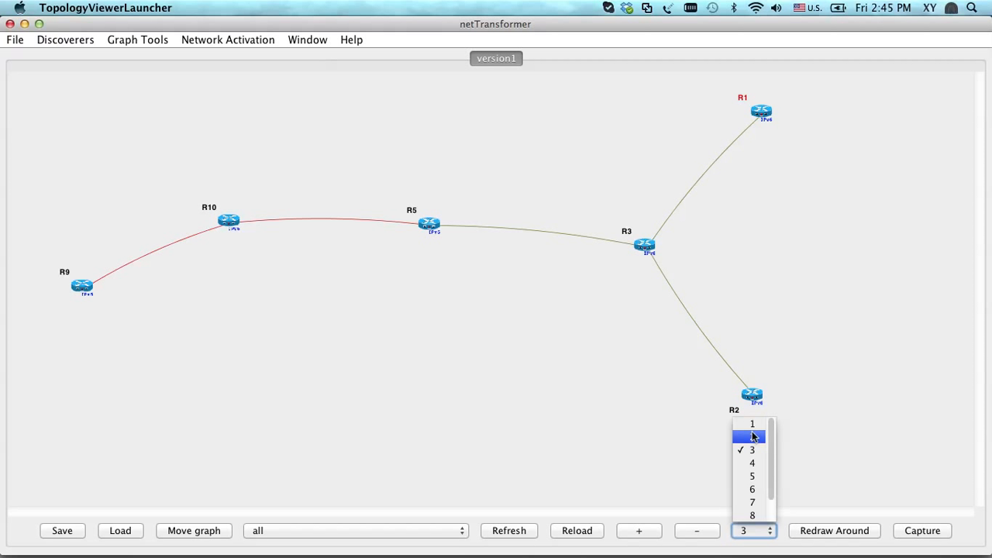
left_click(752, 437)
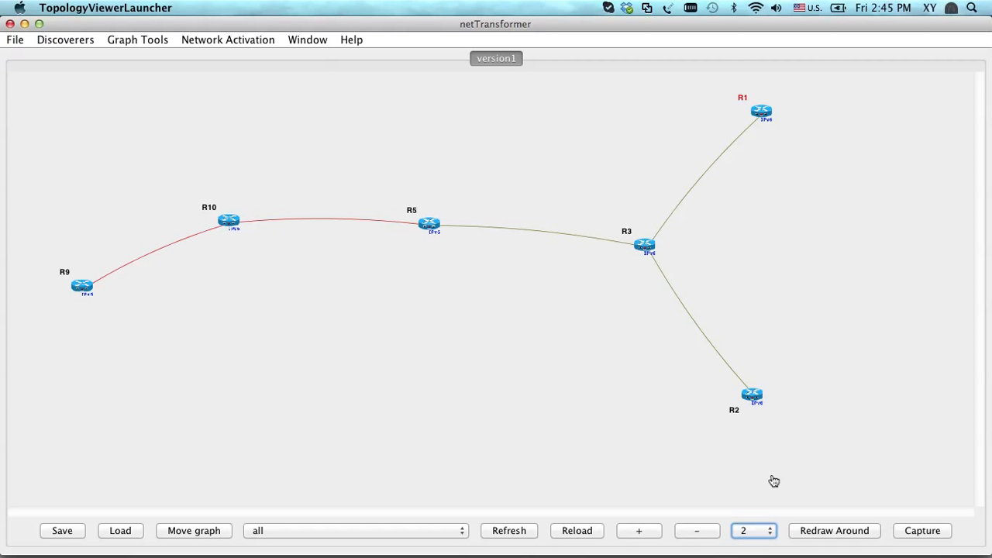
left_click(806, 532)
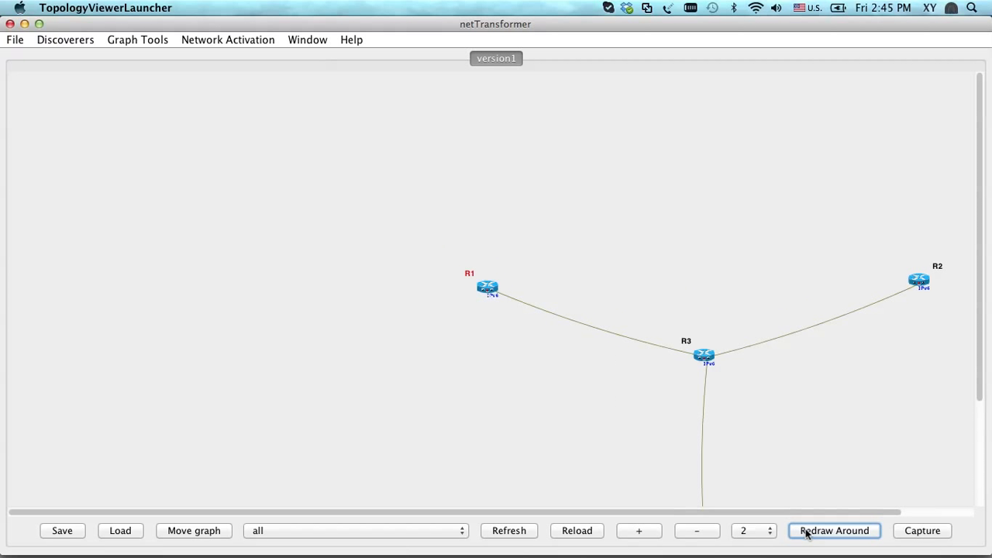
Increase the distance to 4 and redraw the graph around R1 again
left_click(756, 533)
left_click(750, 465)
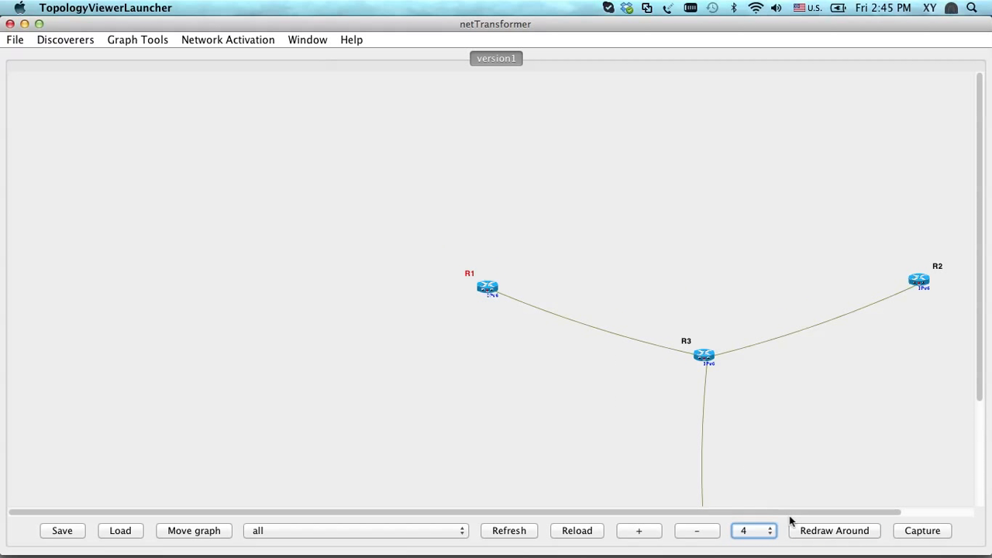
left_click(808, 532)
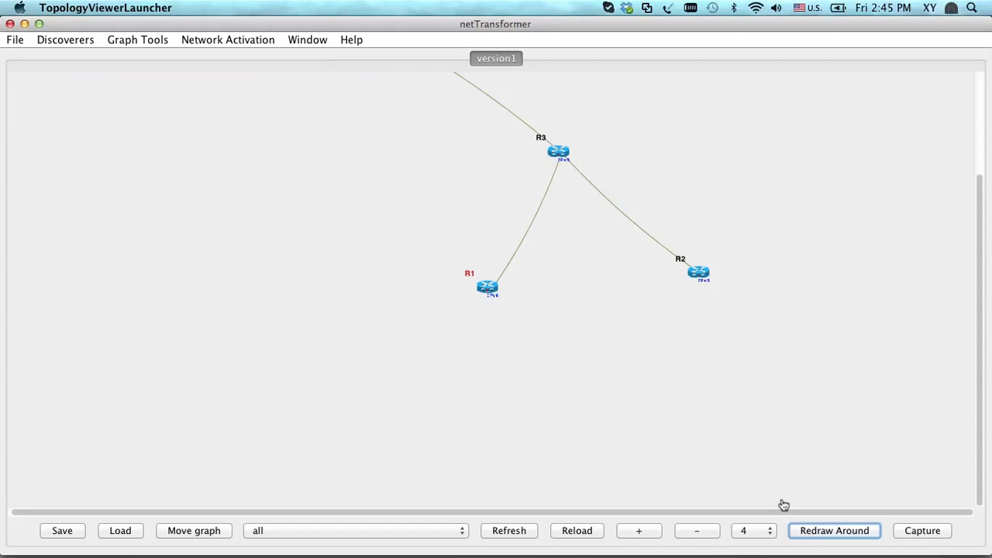
Shift the whole graph down so all routers fit in view, and reload it to bring in newly discovered devices
scroll(415, 194, "down", 5)
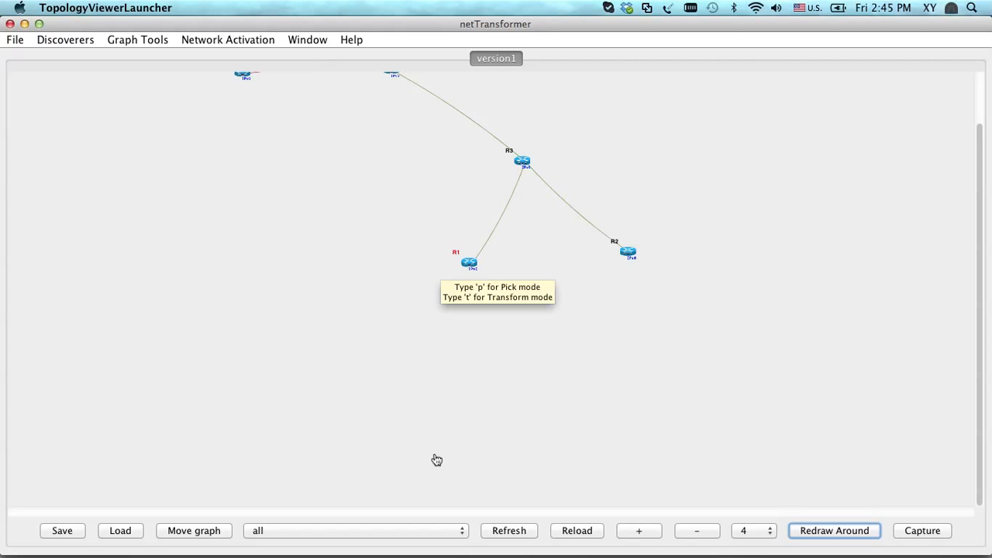
left_click(197, 532)
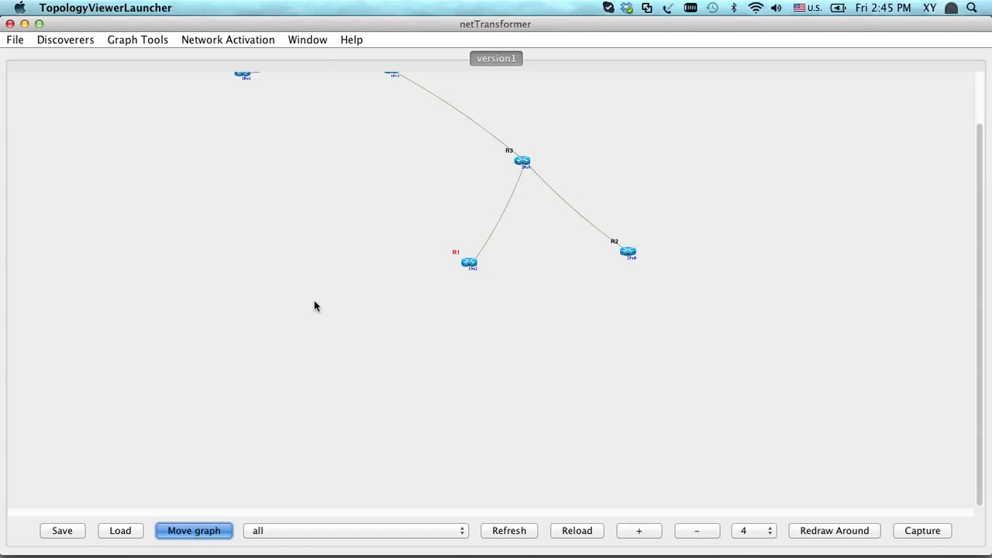
left_click_drag(315, 305, 355, 416)
left_click(570, 531)
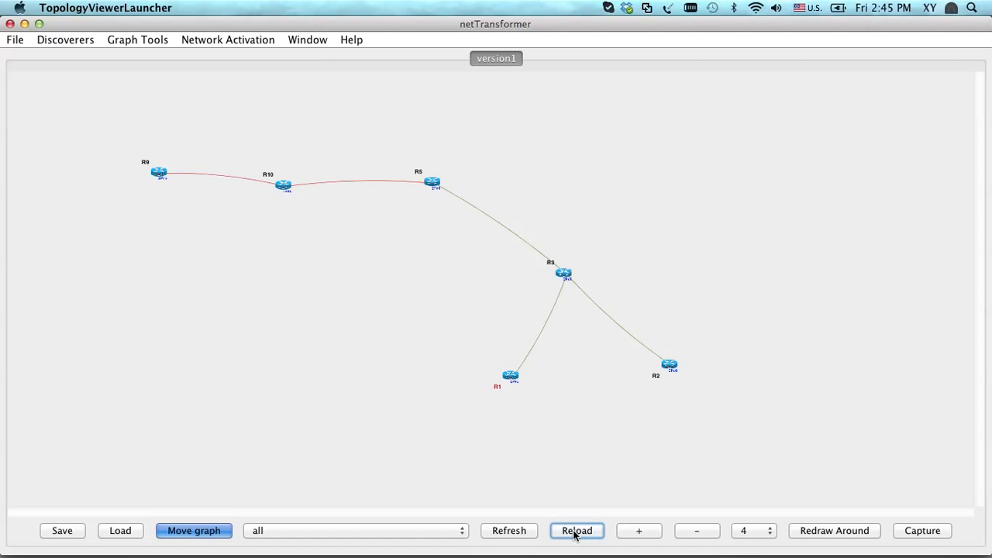
left_click(574, 532)
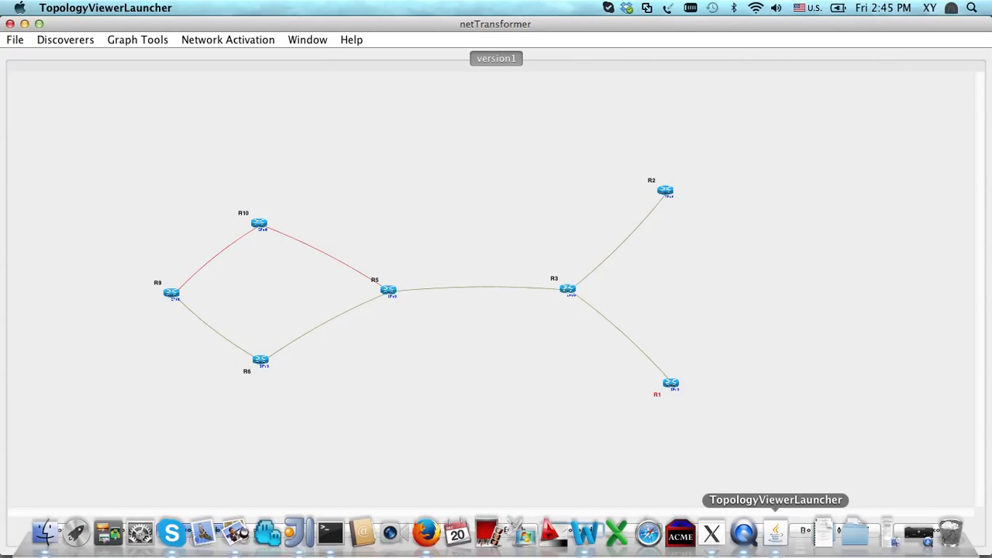
Check the discovery progress and log in the Discovery Manager window, and return to the netTransformer topology window
right_click(779, 533)
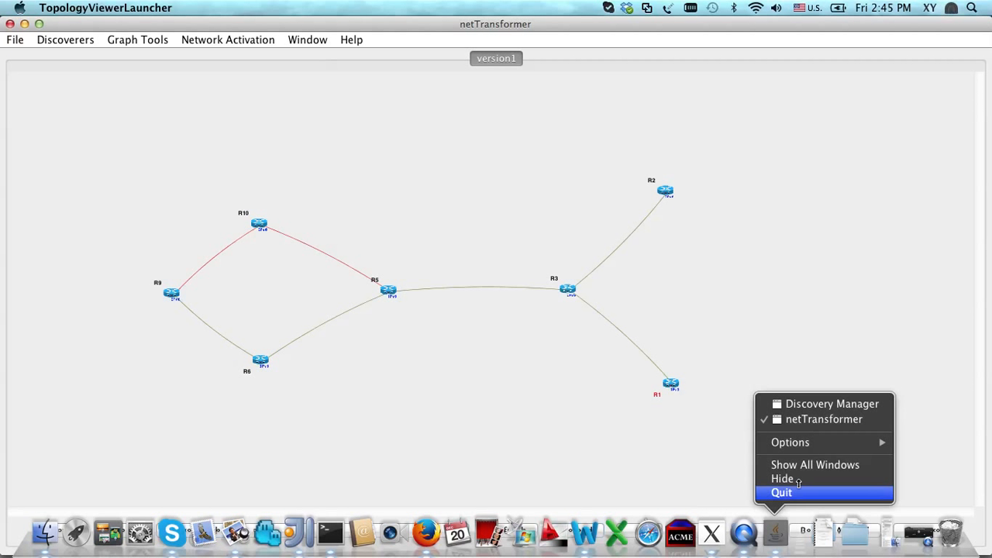
left_click(812, 409)
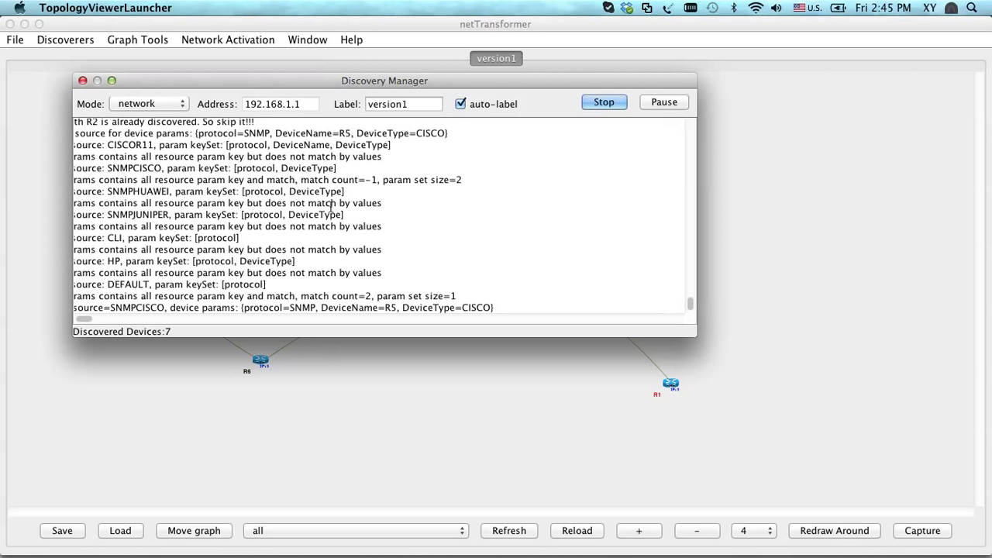
mouse_move(775, 535)
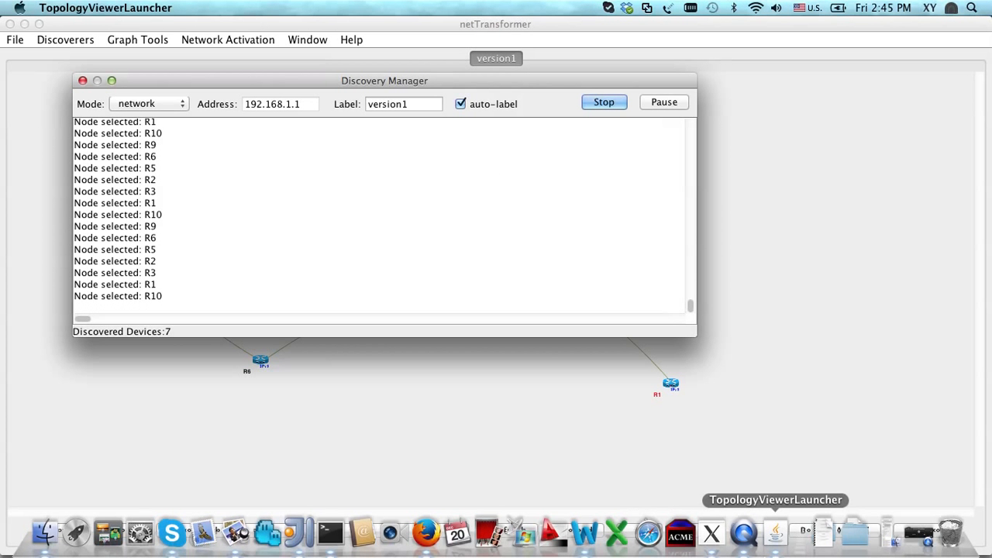
right_click(778, 542)
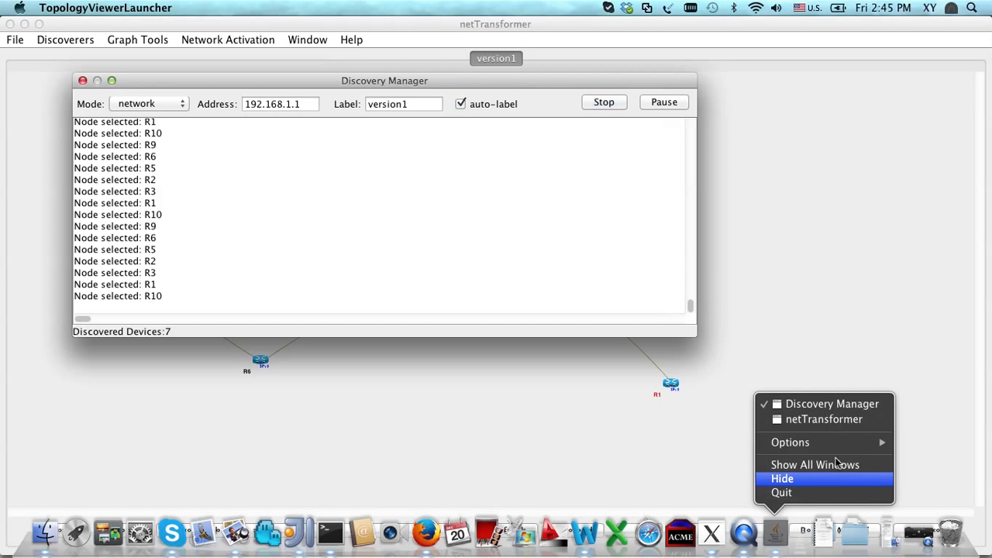
left_click(840, 419)
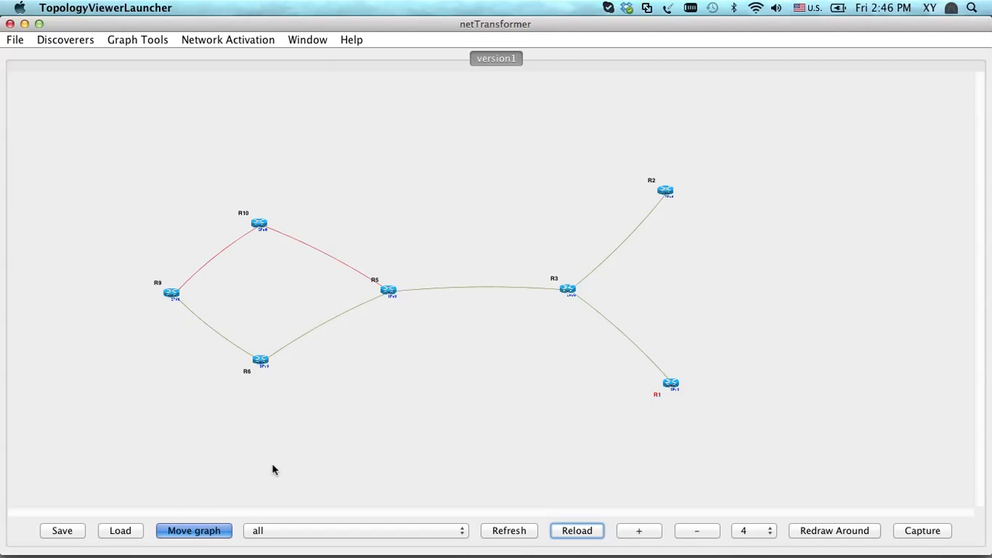
Leave move mode, review the Device Neighbors report for R9, including discovery methods, interfaces and IP addresses, and close the report
left_click(203, 533)
scroll(230, 294, "up", 6)
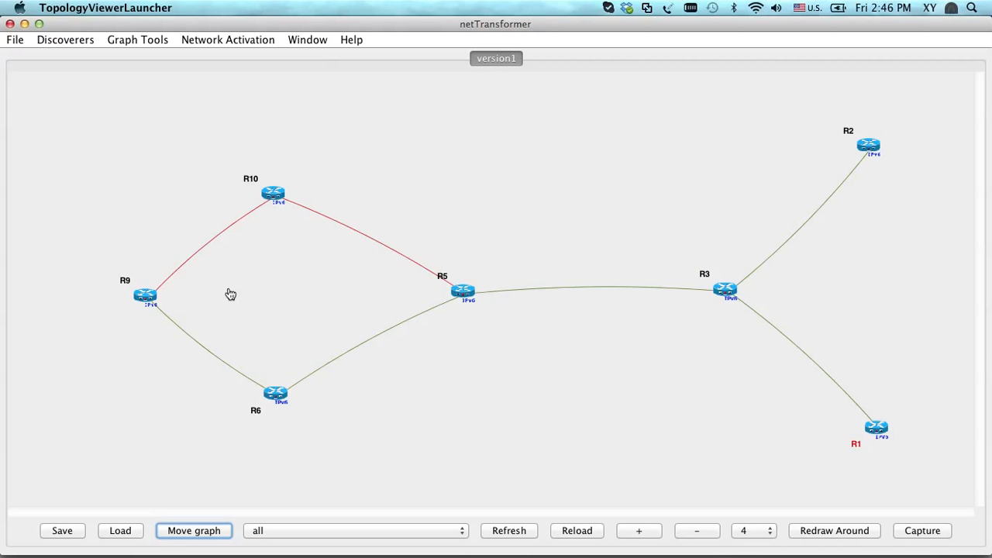
scroll(230, 294, "down", 2)
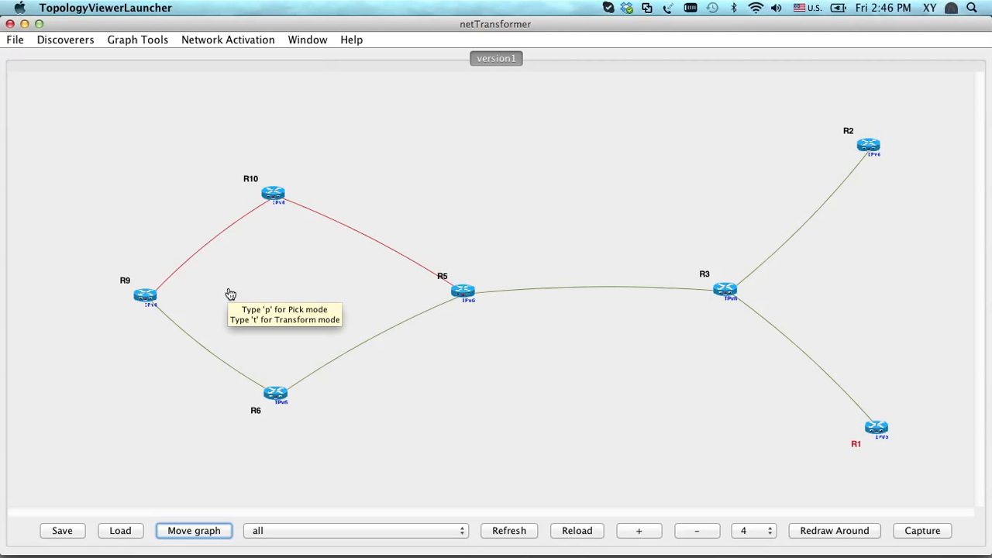
left_click(147, 299)
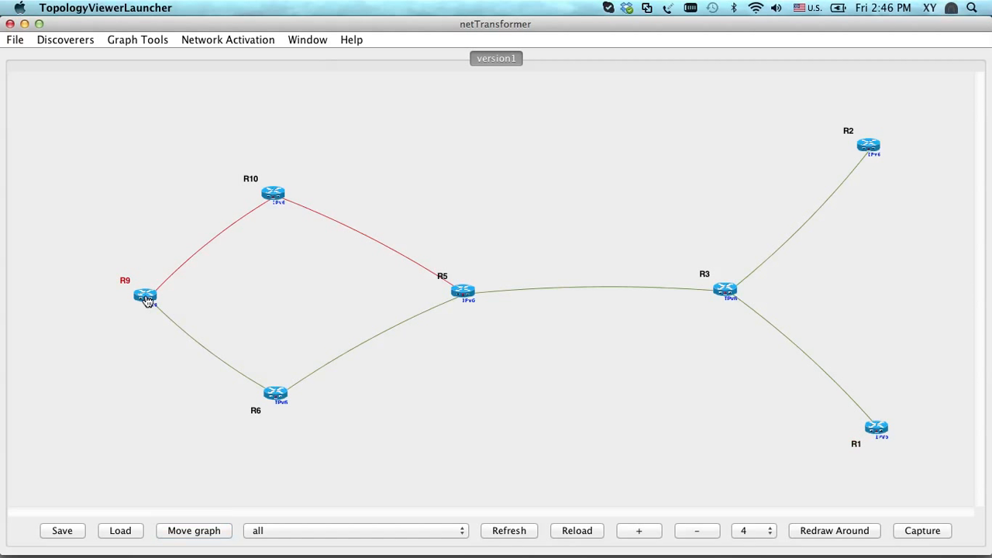
right_click(147, 299)
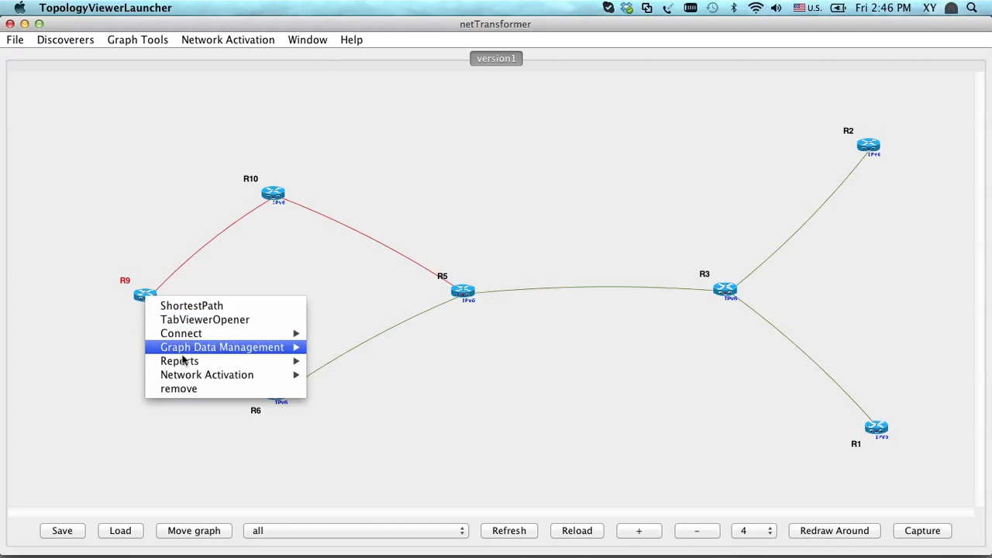
mouse_move(188, 366)
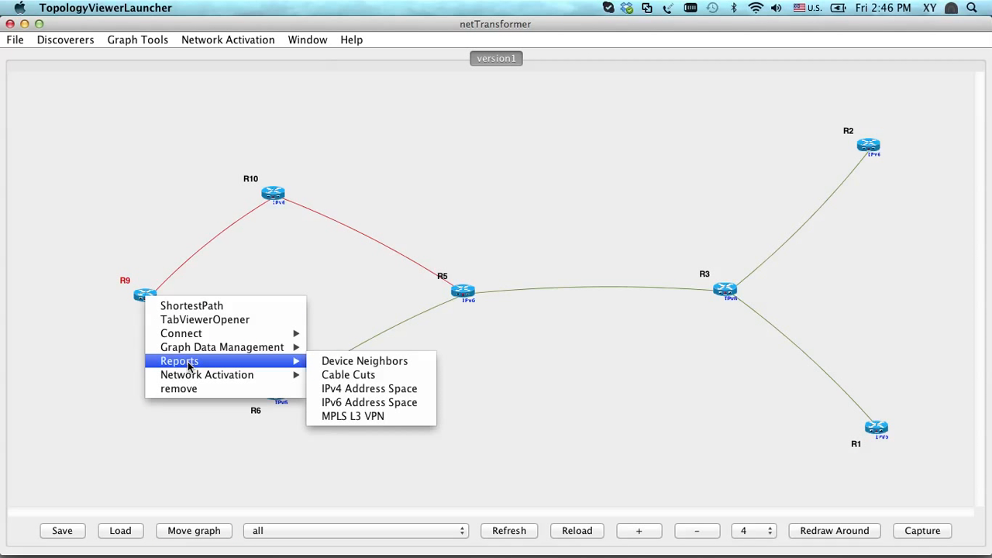
left_click(364, 362)
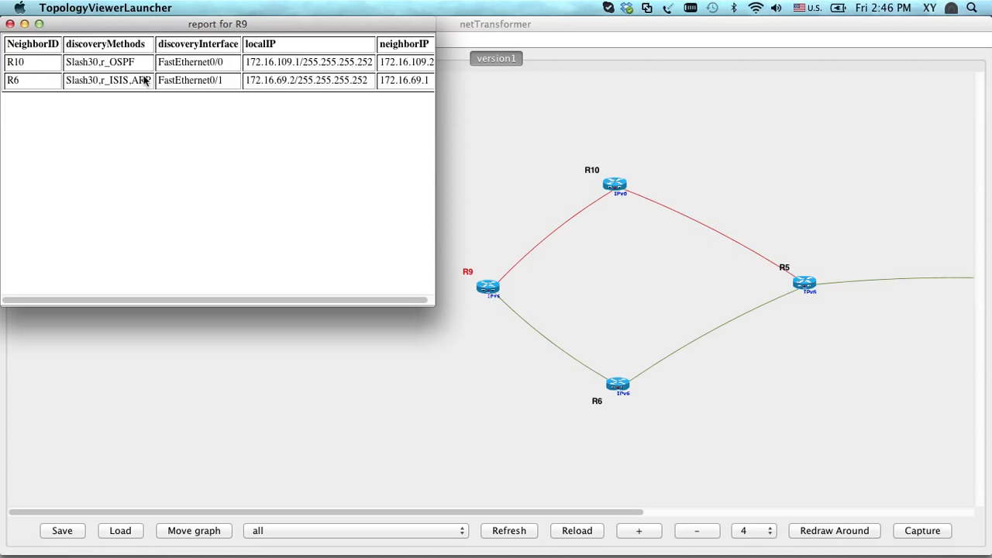
scroll(224, 82, "right", 1)
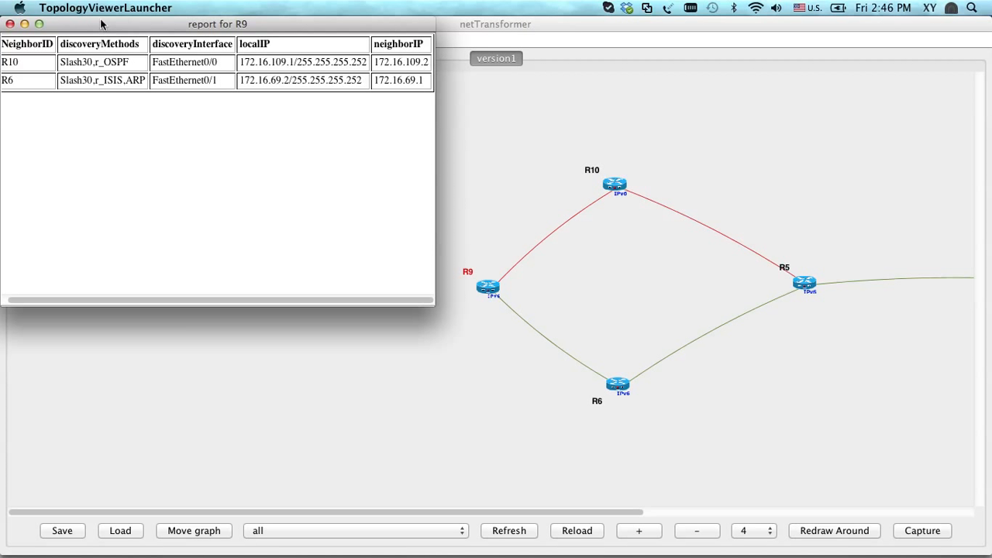
left_click(10, 24)
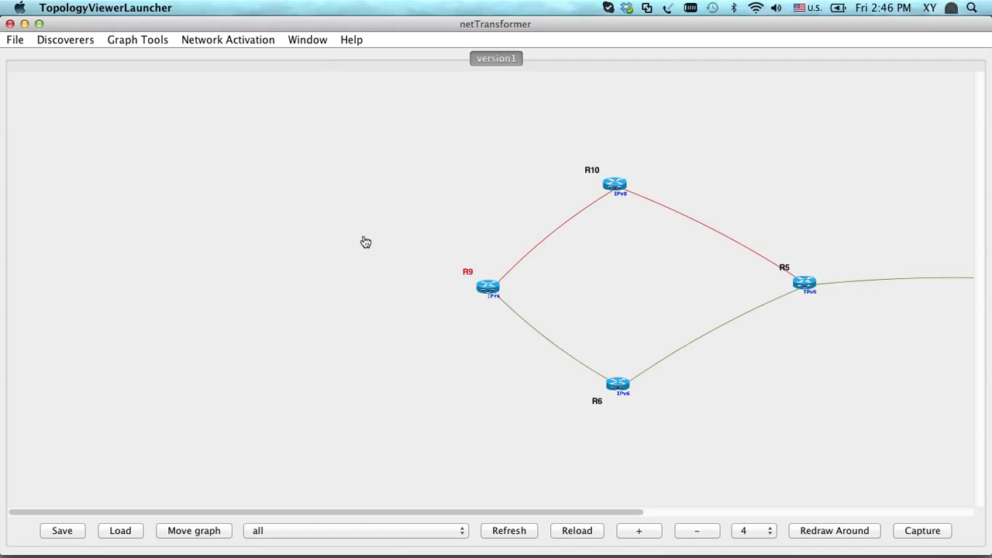
Open a console connection to router R9 from the graph and accept the host key by answering Y
right_click(493, 292)
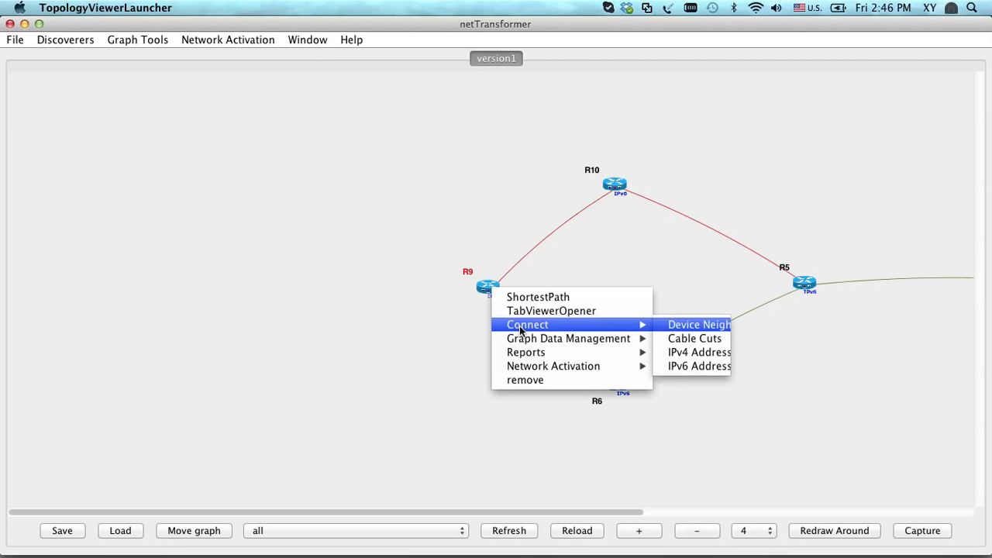
mouse_move(630, 332)
left_click(679, 326)
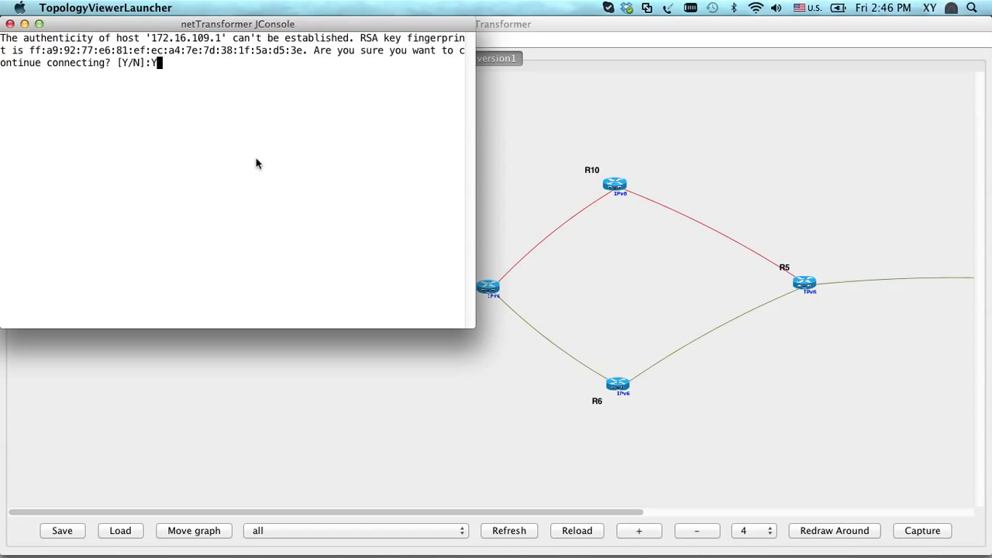
type("Y")
key("Return")
Request privileged mode on R9 with en, enter the enable password, and return to the topology graph
type("en")
key("Return")
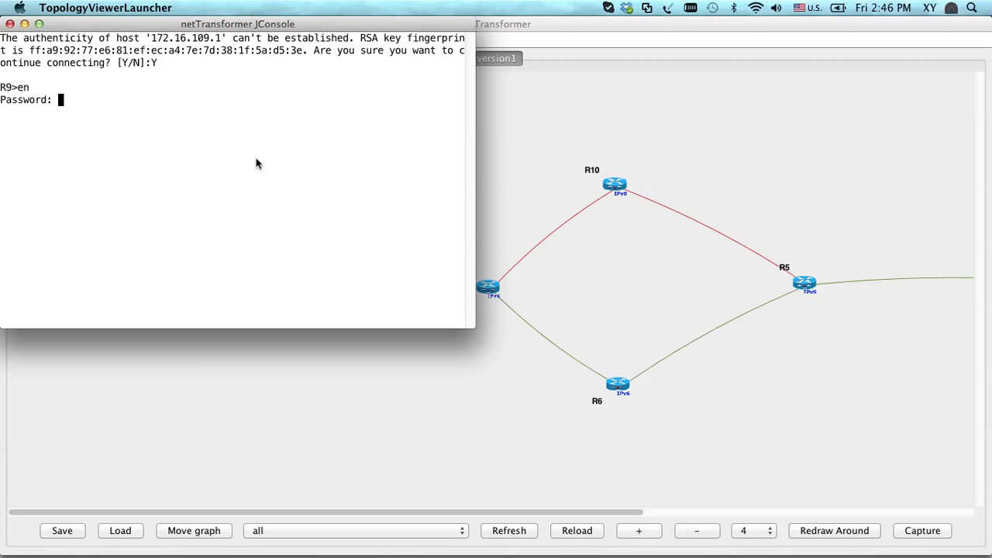
key("Return")
type("s")
left_click(521, 166)
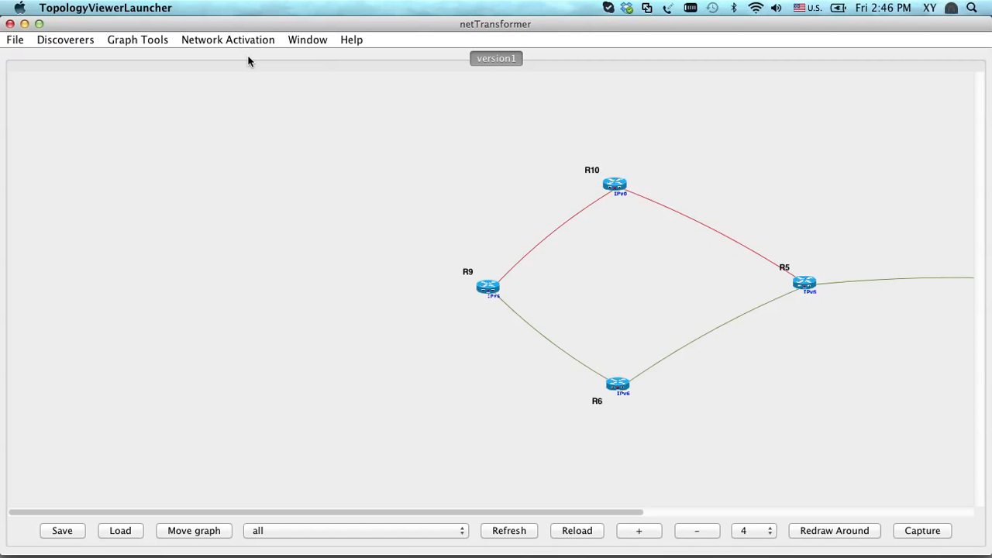
Arrange the topology graph with the KK Layout, and switch it to the Circle Layout
left_click(144, 41)
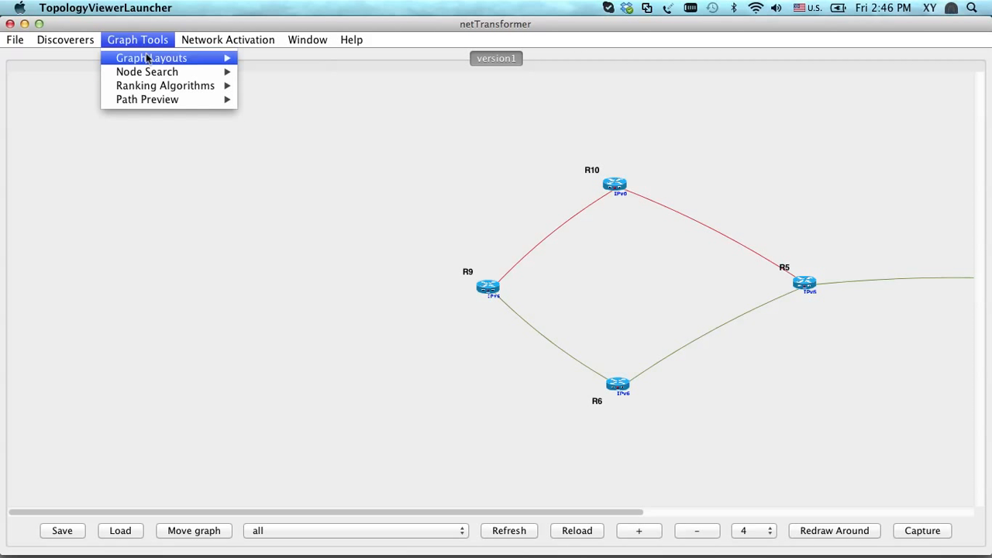
mouse_move(148, 59)
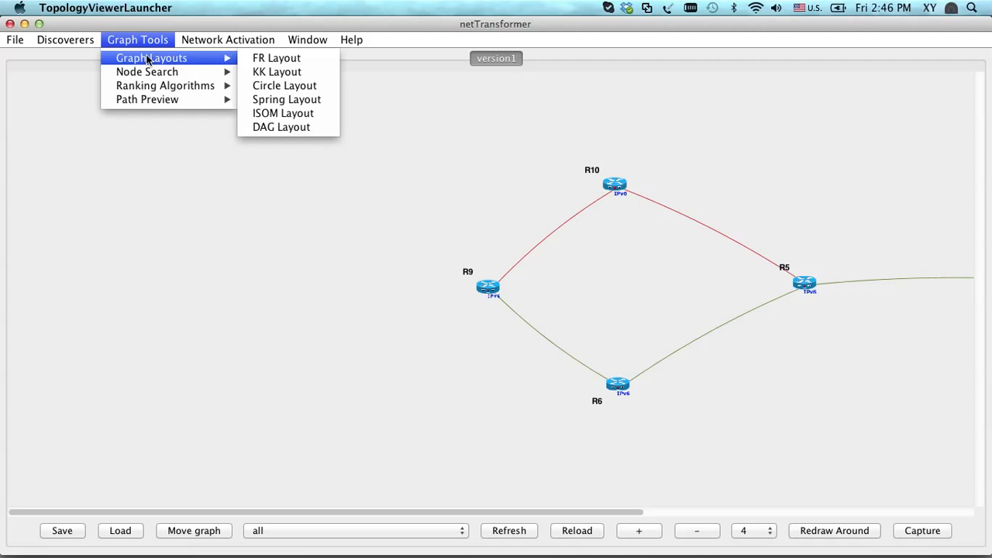
left_click(281, 74)
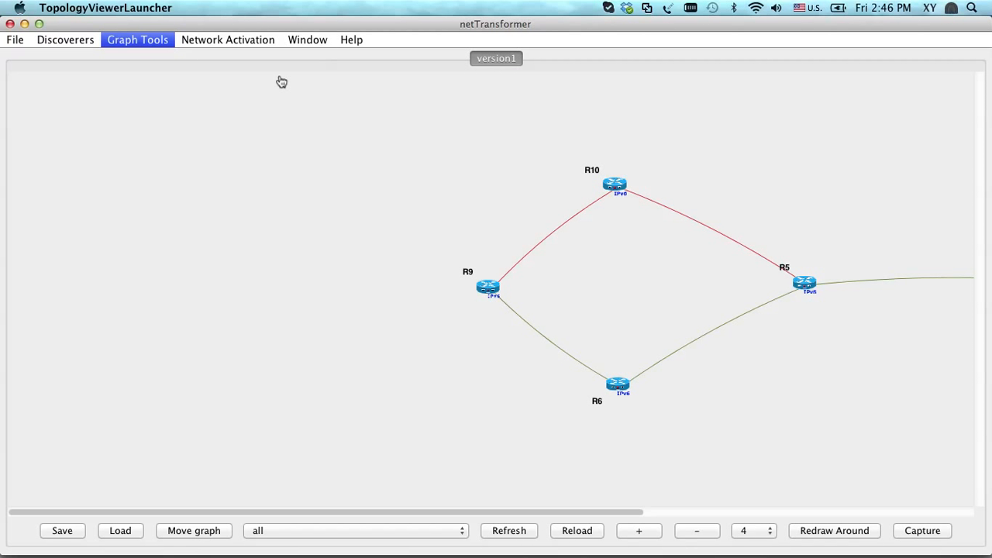
left_click(158, 38)
mouse_move(162, 60)
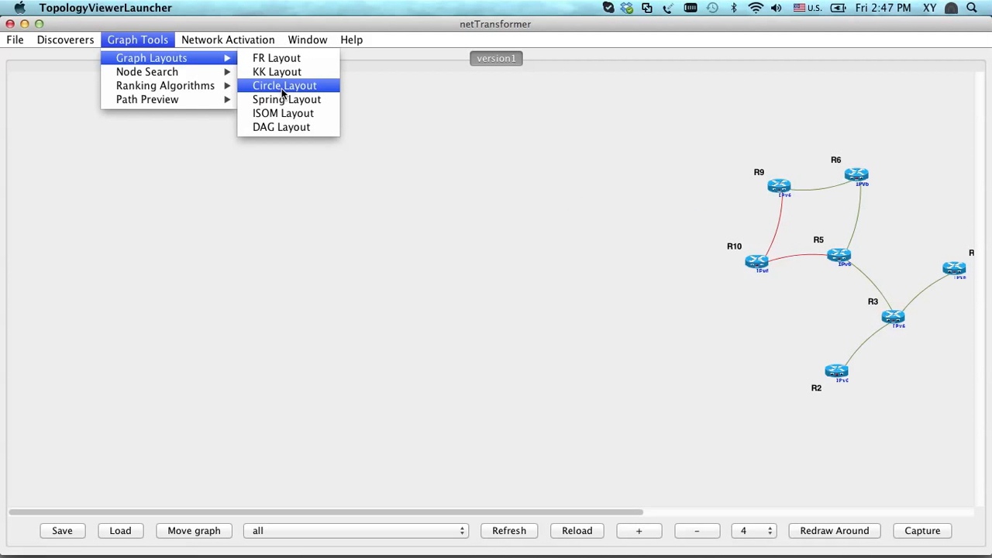
left_click(282, 85)
Rank the routers by Betweenness Centrality and move the rankings window clear of the main menus
left_click(156, 41)
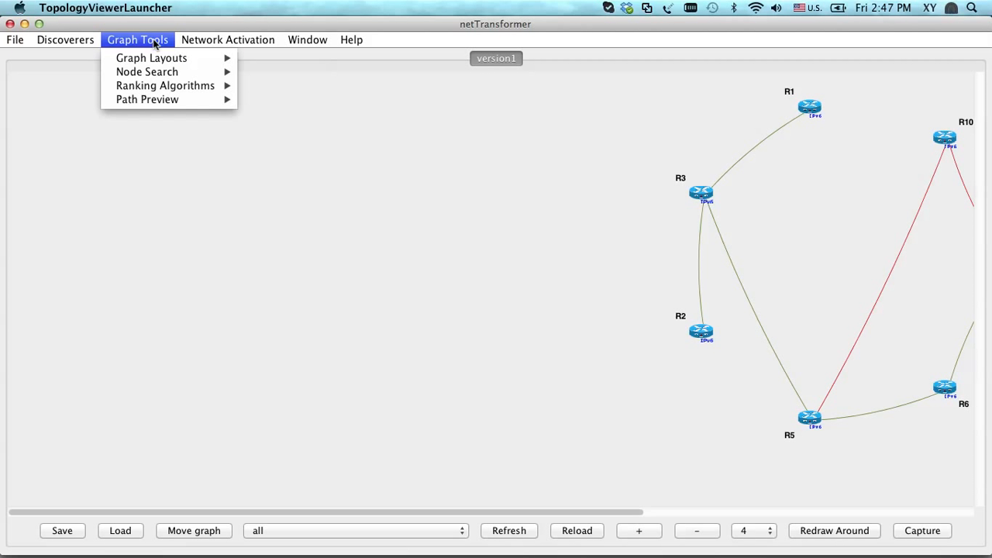
mouse_move(162, 100)
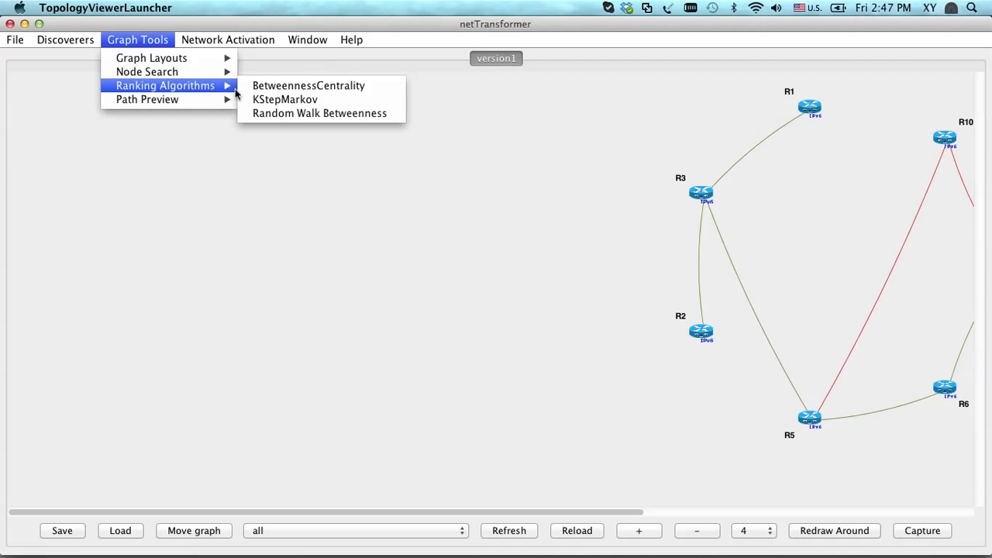
left_click(264, 90)
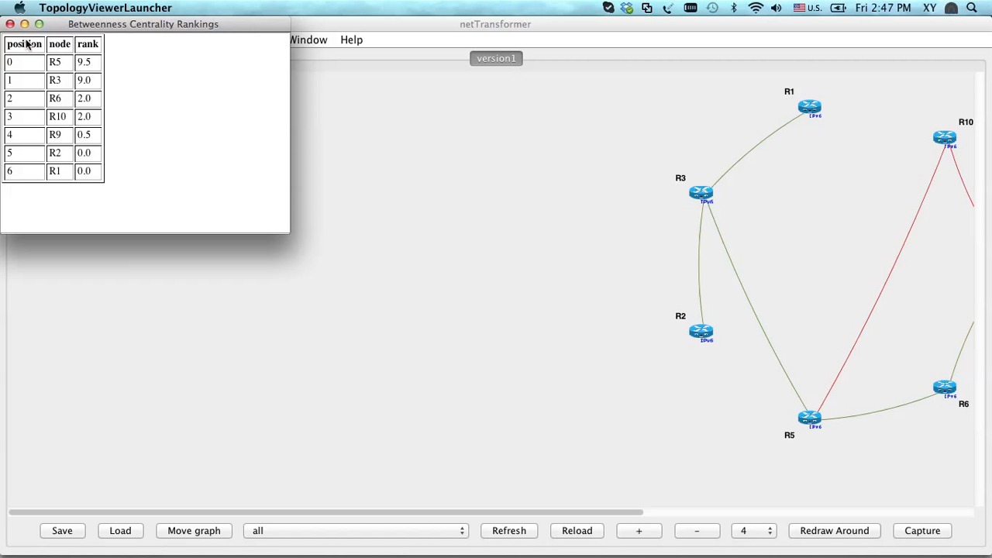
left_click_drag(193, 31, 207, 97)
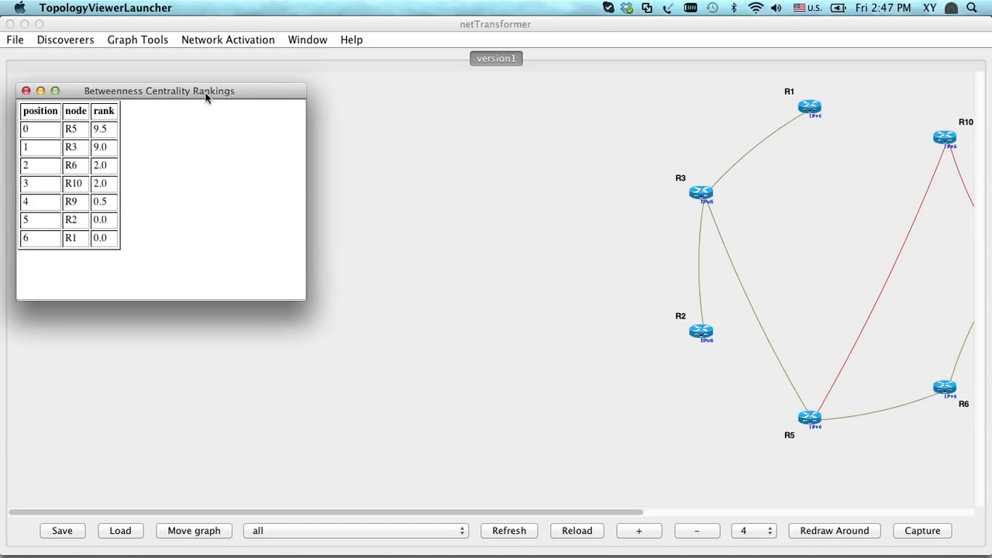
Close the Betweenness Centrality rankings window and reload the topology graph
left_click(26, 91)
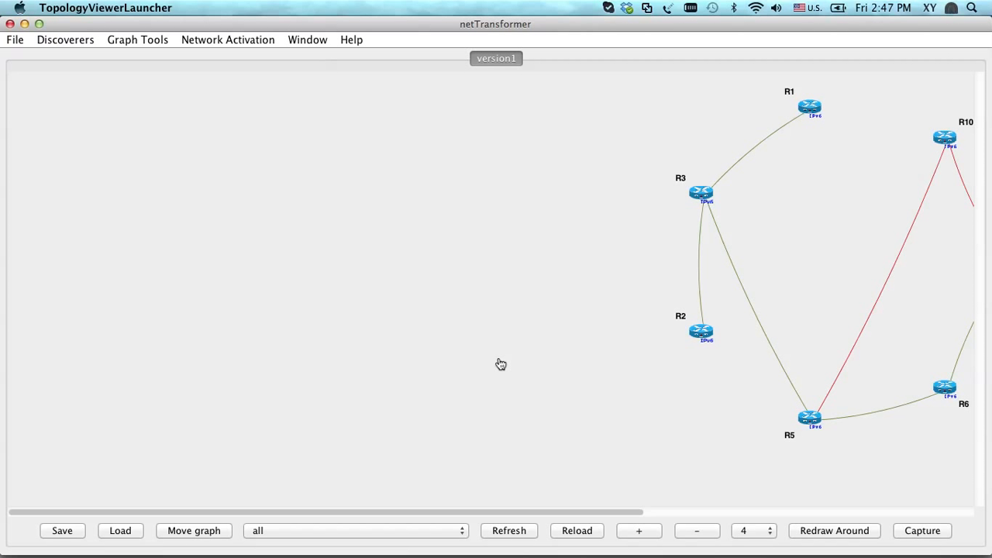
left_click(593, 535)
left_click(591, 533)
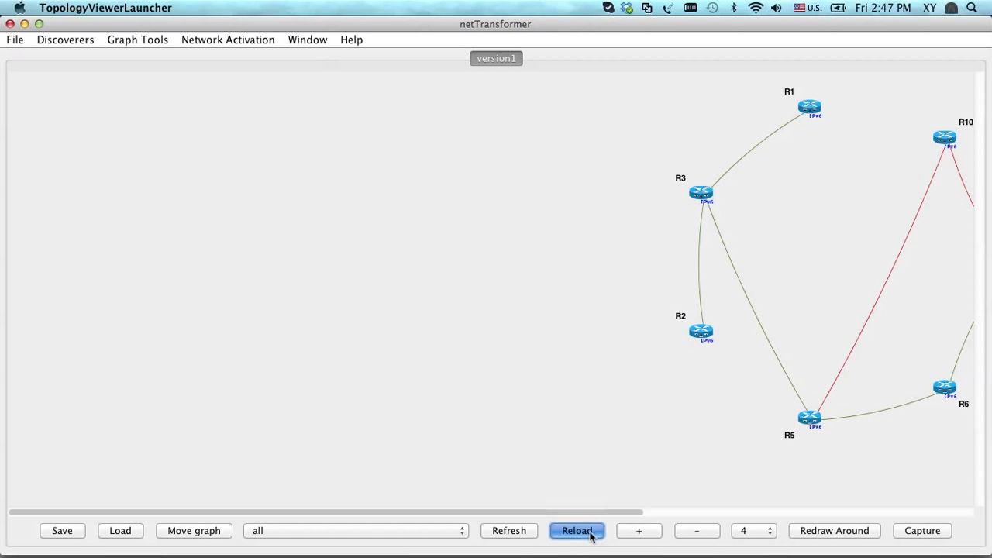
Arrange the topology graph with the FR Layout so that all routers are in view
left_click(204, 44)
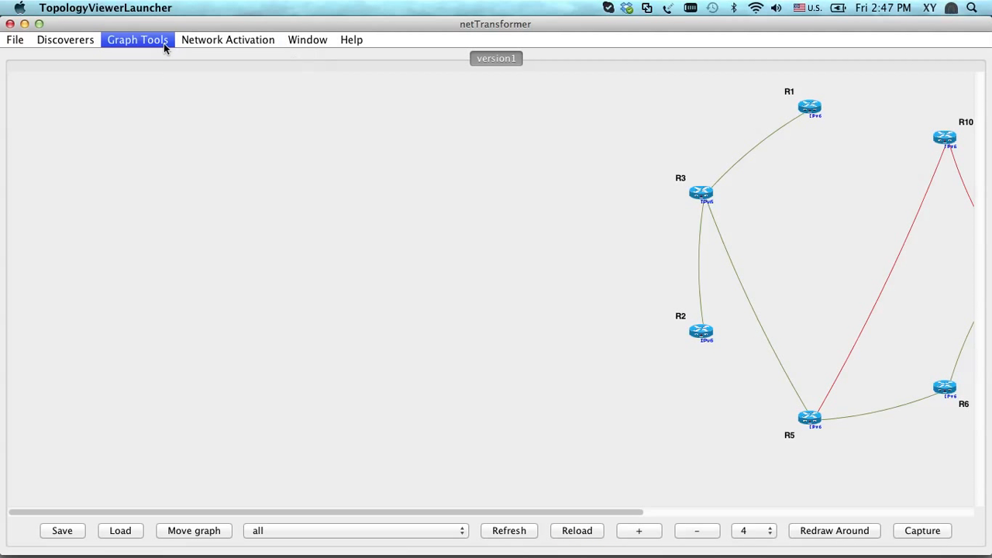
mouse_move(165, 44)
mouse_move(223, 58)
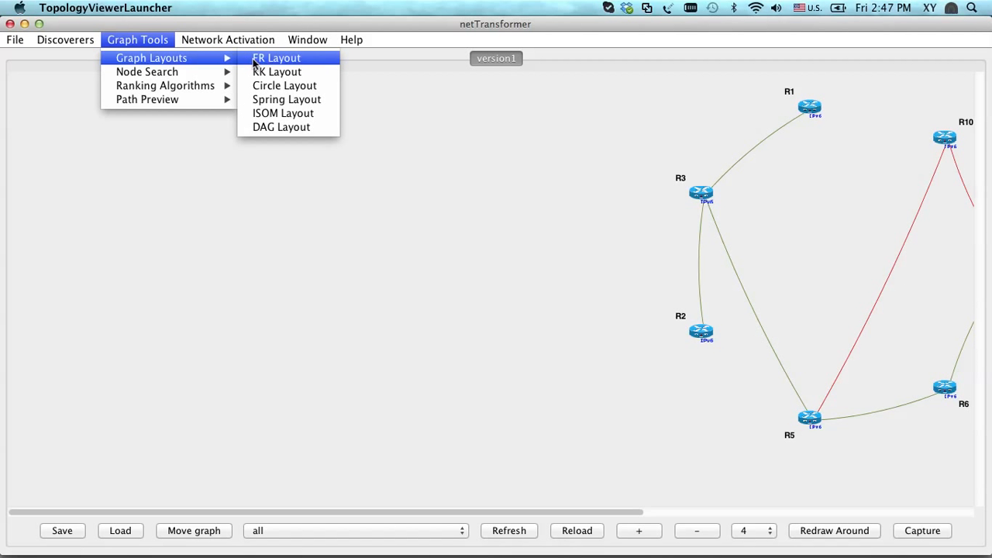
left_click(255, 60)
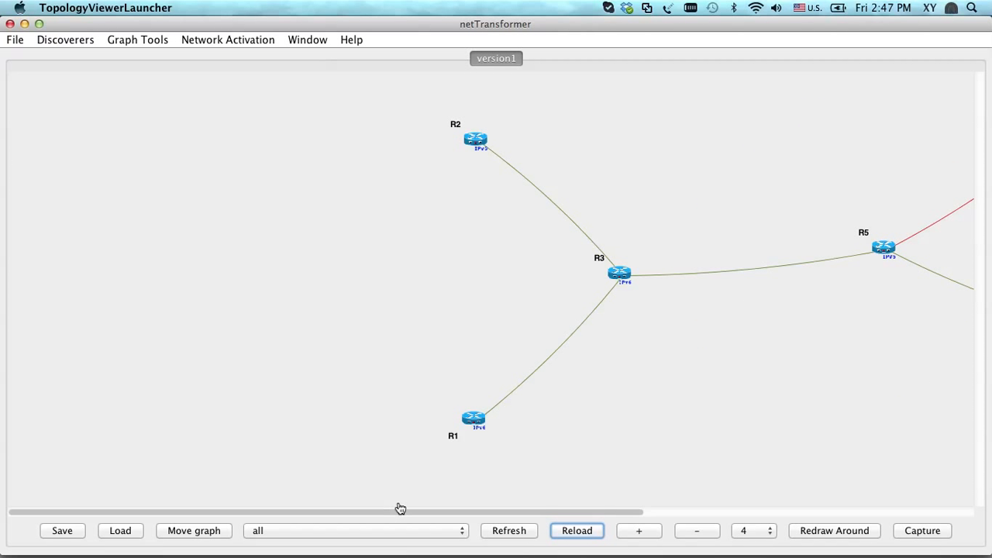
left_click_drag(459, 513, 659, 511)
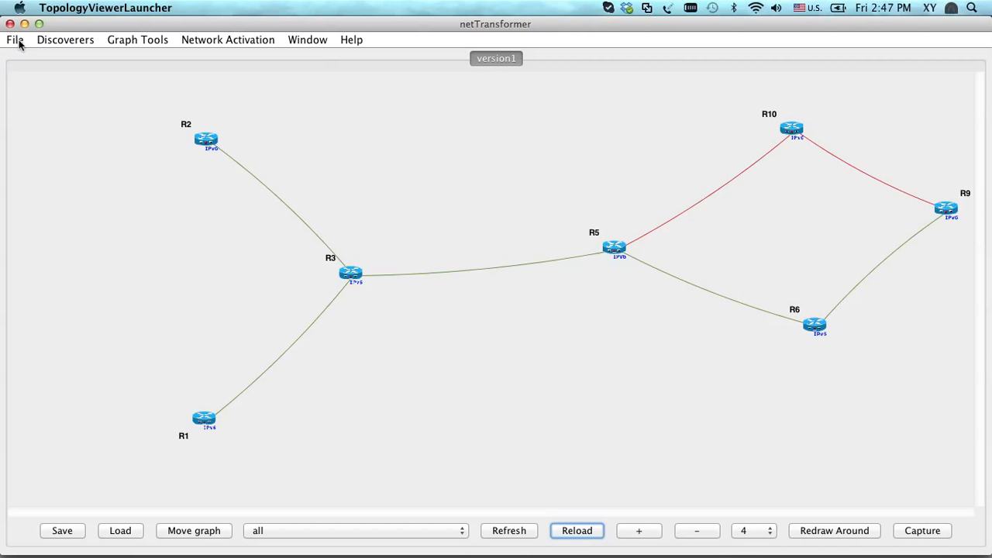
Open the Discovery Manager for a new SNMP network discovery
left_click(65, 40)
mouse_move(155, 58)
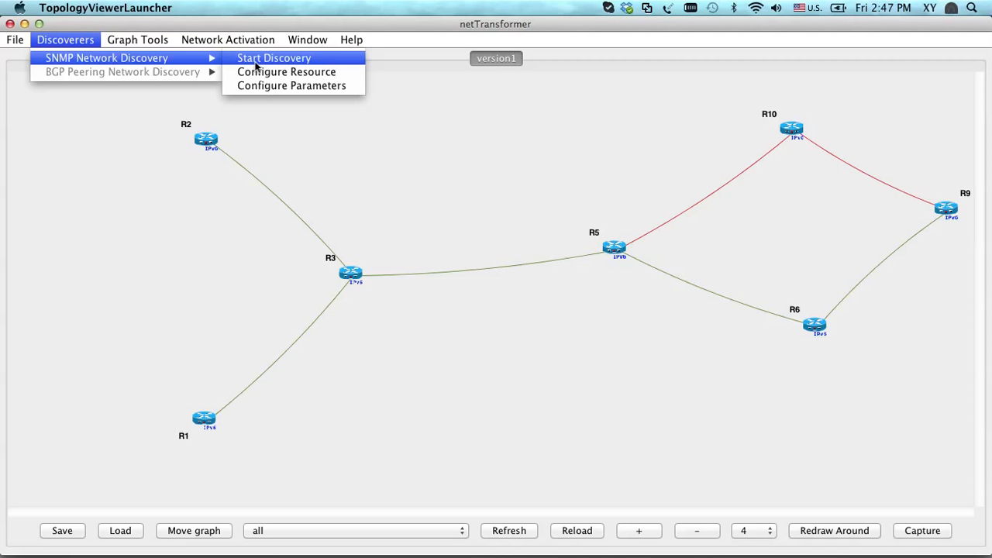
left_click(236, 212)
left_click(85, 43)
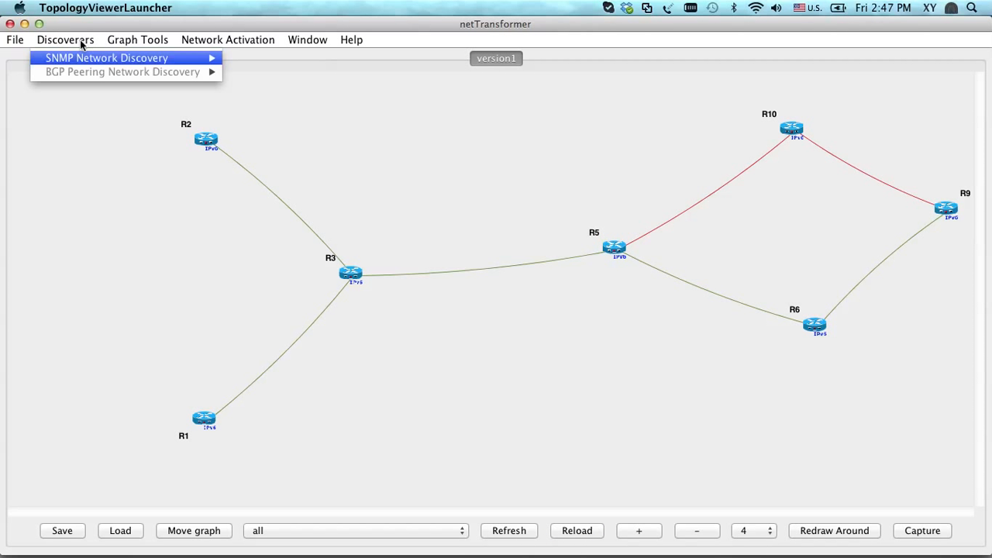
mouse_move(84, 58)
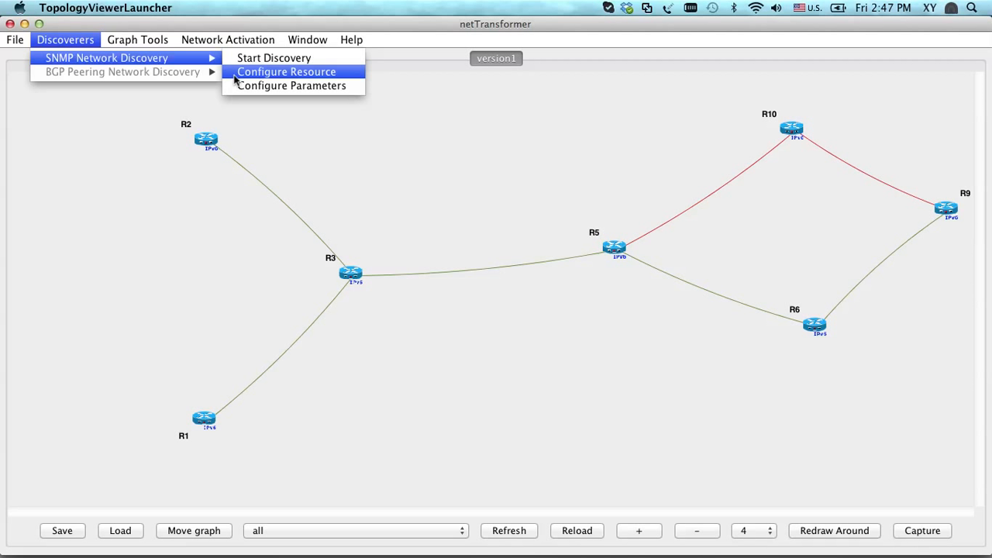
left_click(280, 61)
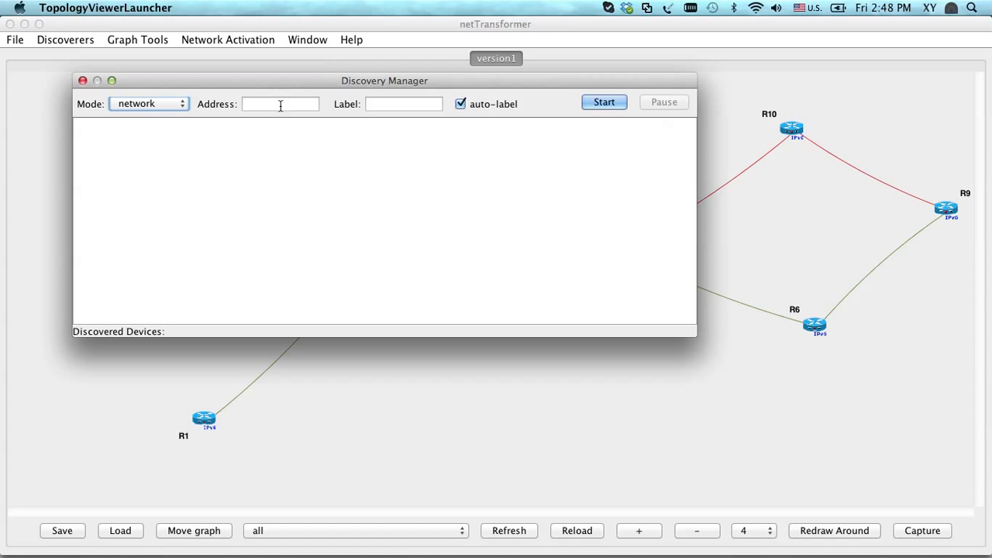
Set the discovery address to 192.168.1.1 in network mode with auto-label on, and start the discovery
left_click(279, 104)
type("192")
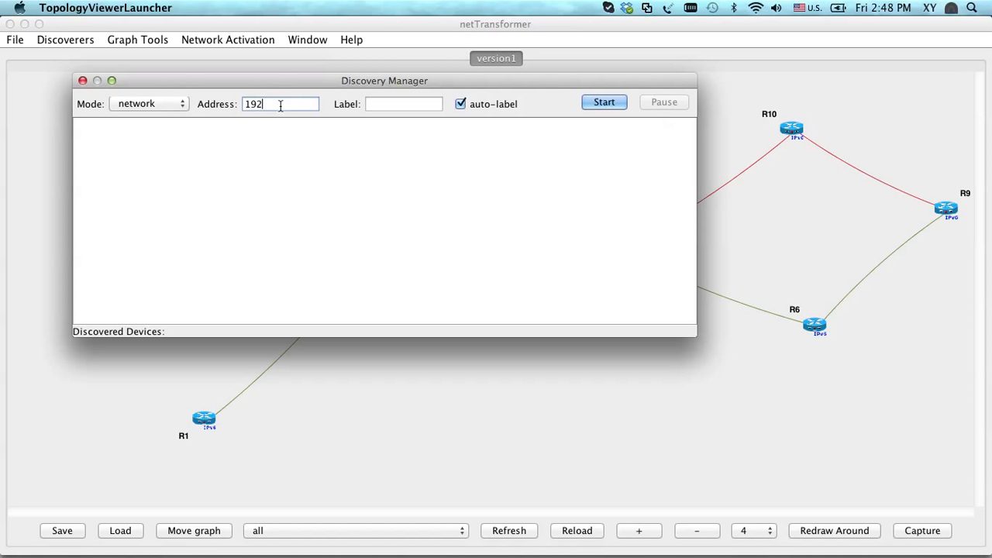
type(".168.1.1")
mouse_move(205, 431)
key("BackSpace")
key("BackSpace")
key("BackSpace")
type("8.8")
key("BackSpace")
key("BackSpace")
key("BackSpace")
type("1.1")
left_click(603, 103)
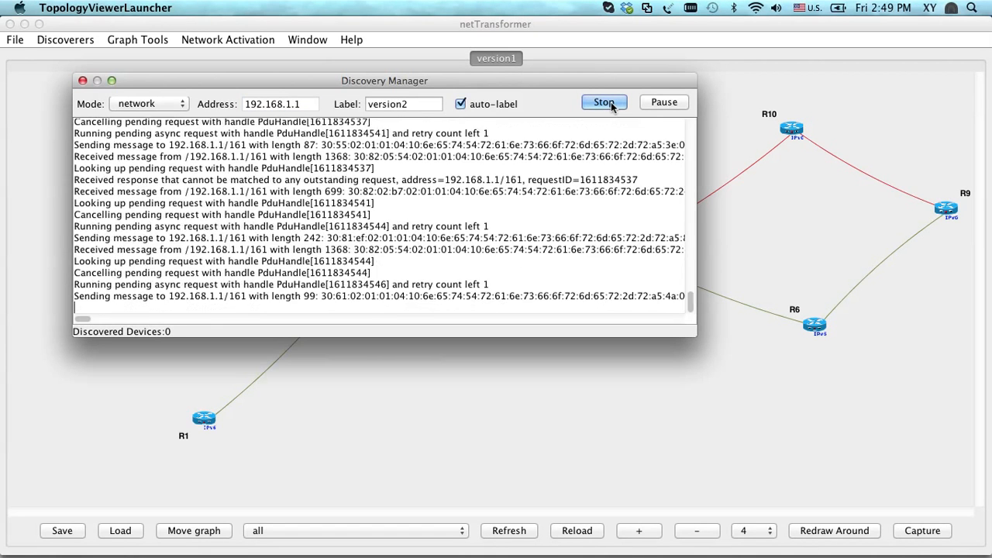
Return to the topology graph window, reload the graph, and look through the available graph filters
left_click(574, 419)
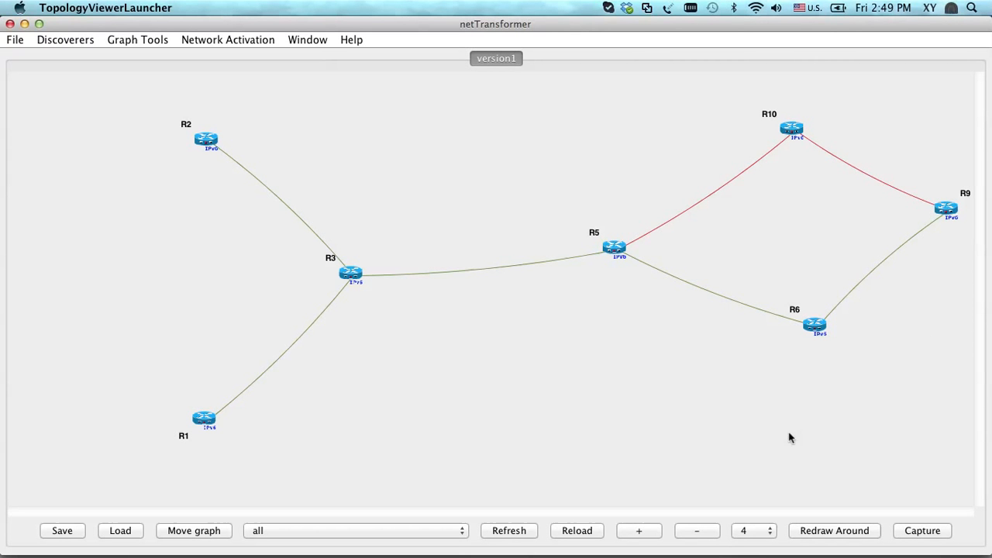
left_click(573, 530)
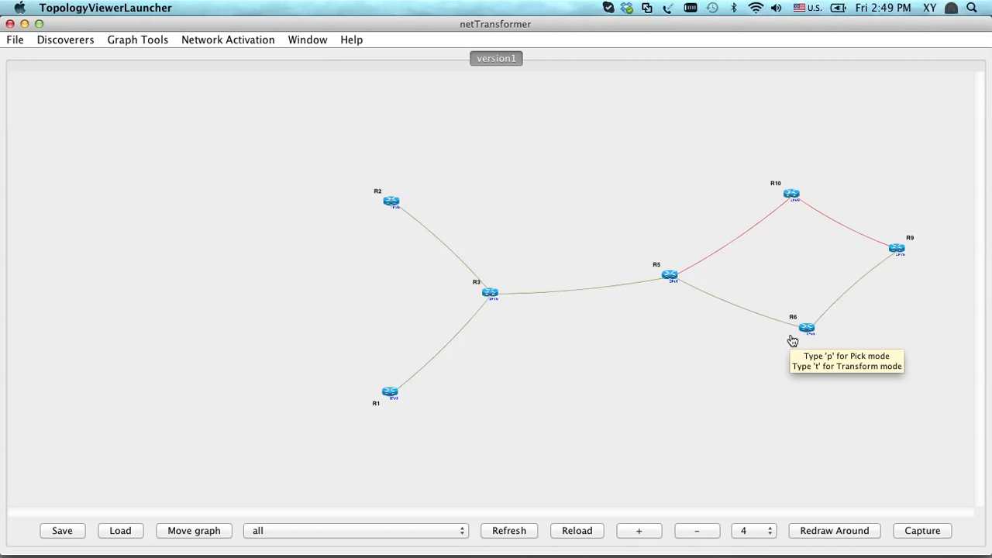
left_click(399, 535)
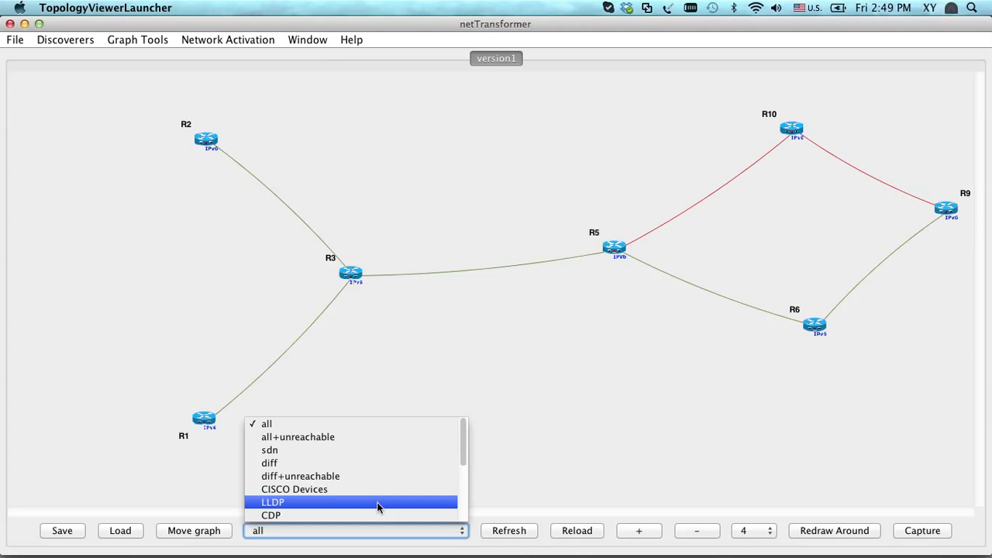
left_click(365, 333)
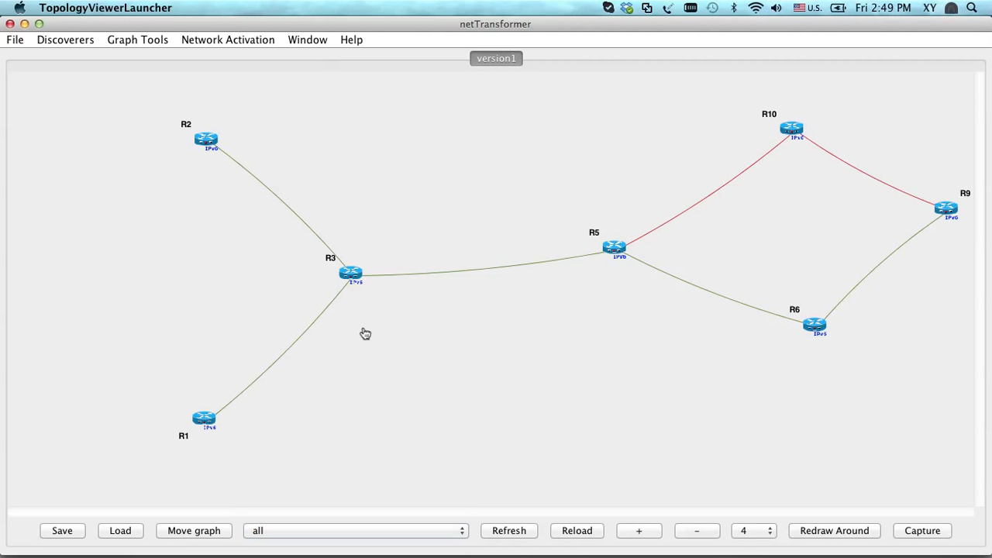
Select router R3 and filter the topology graph by OSPF
left_click(354, 279)
left_click(318, 527)
scroll(316, 505, "down", 4)
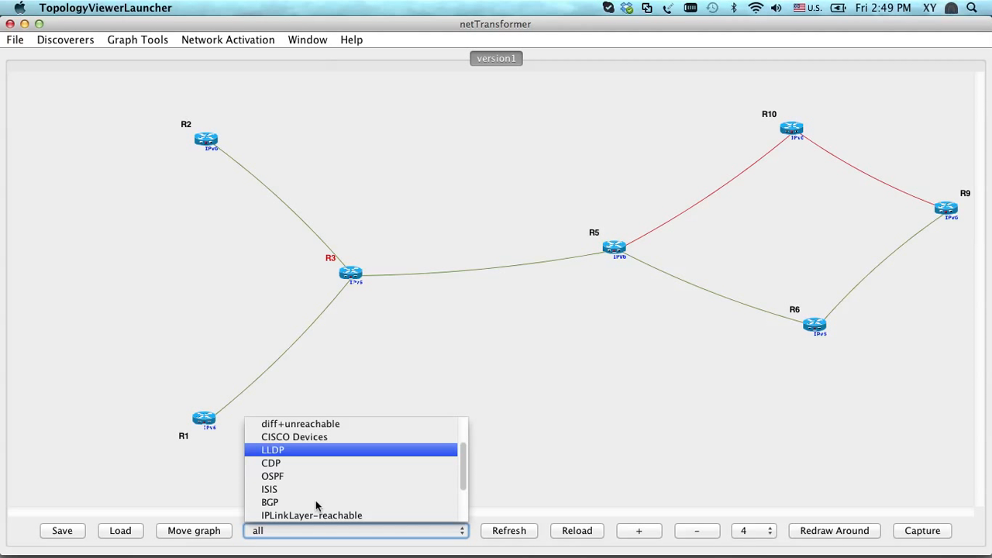
left_click(311, 478)
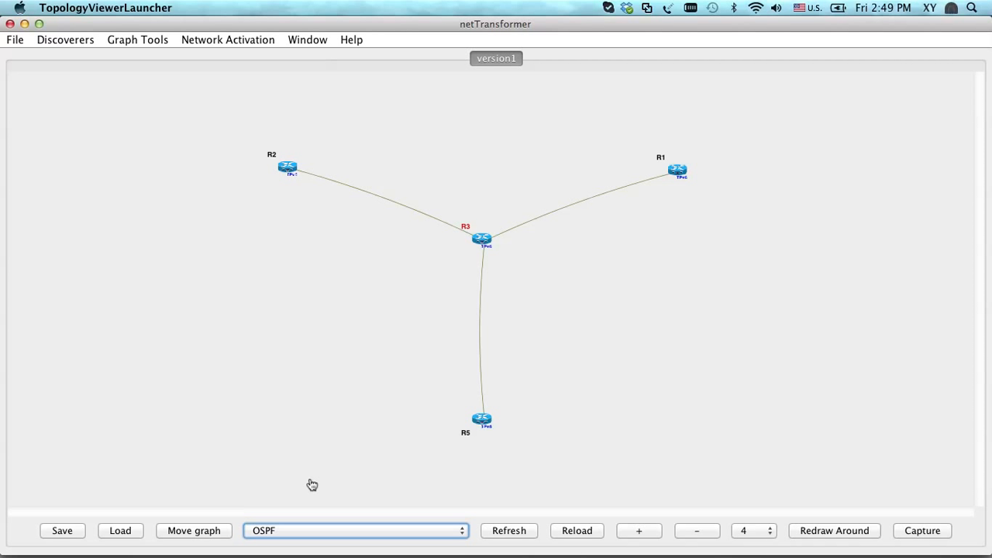
Switch the topology filter to ISIS and refresh the graph layout
left_click(311, 530)
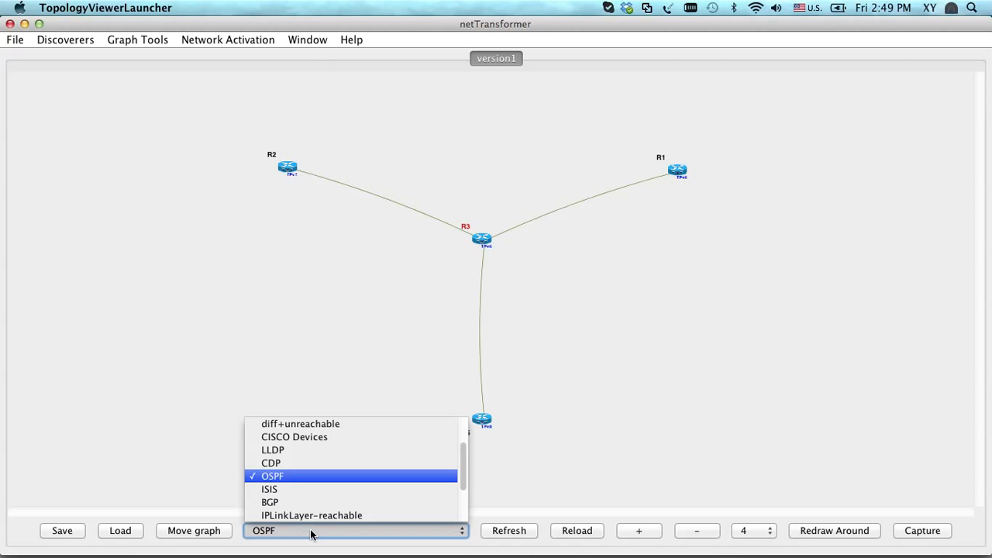
left_click(291, 496)
left_click(496, 532)
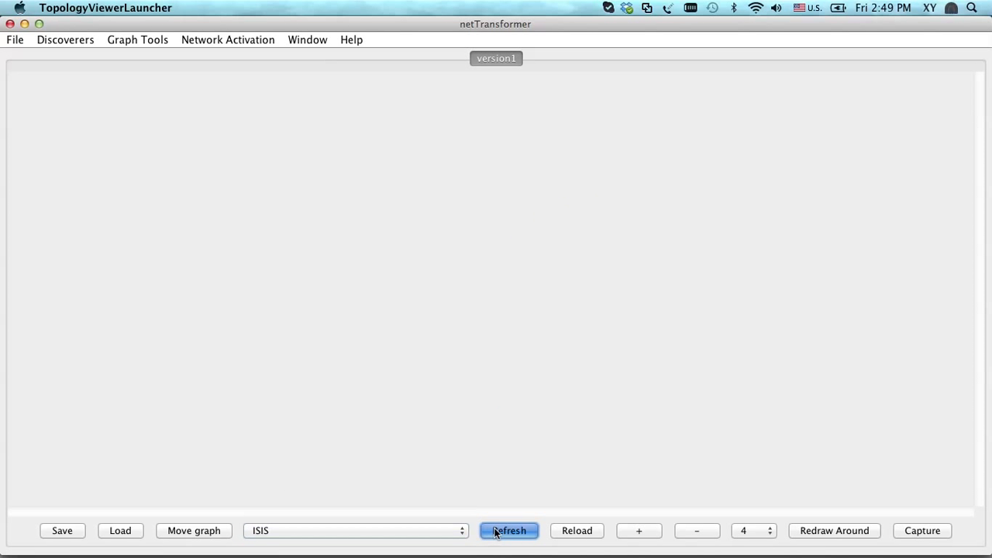
left_click(496, 532)
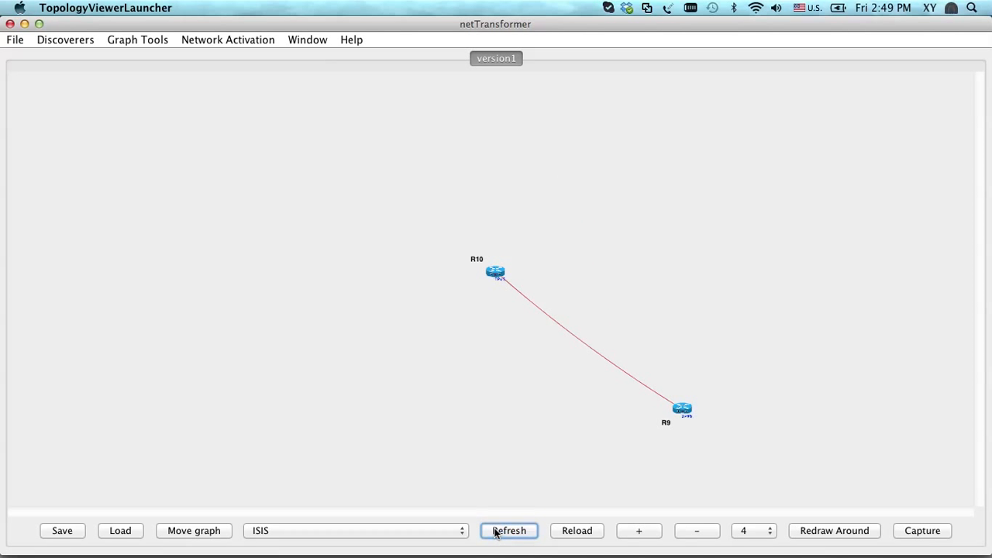
Look through the remaining filter options, switch the filter to CDP, and refresh the graph
left_click(434, 531)
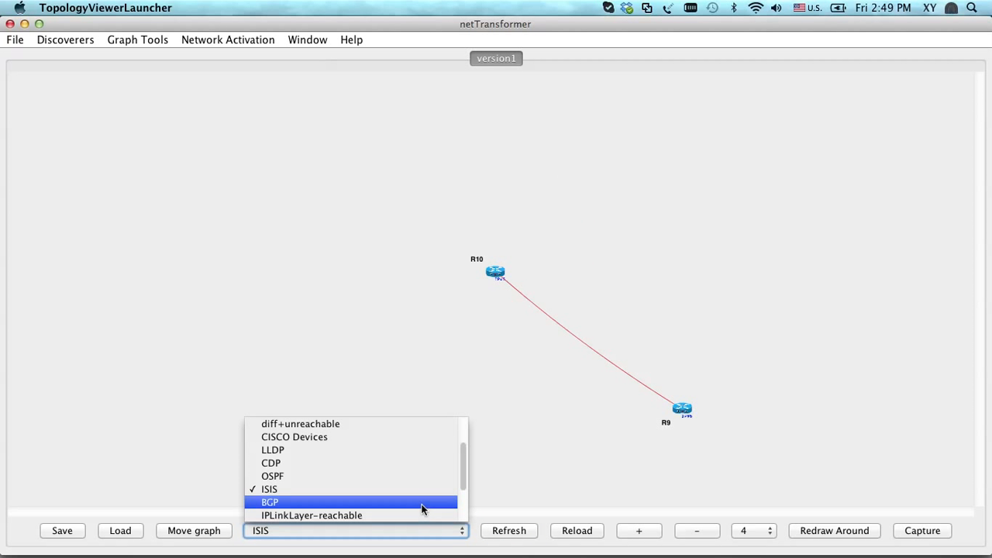
scroll(421, 509, "down", 1)
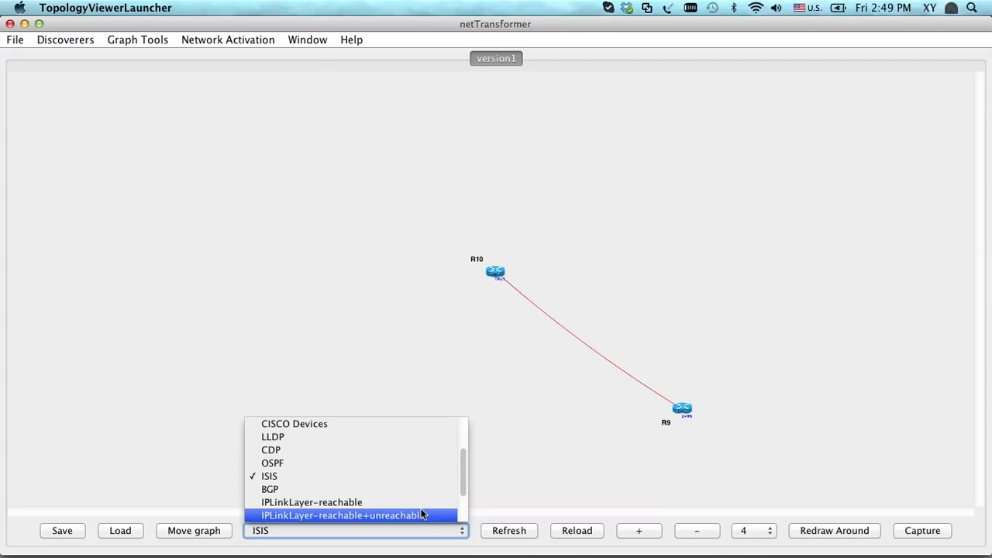
scroll(423, 513, "down", 4)
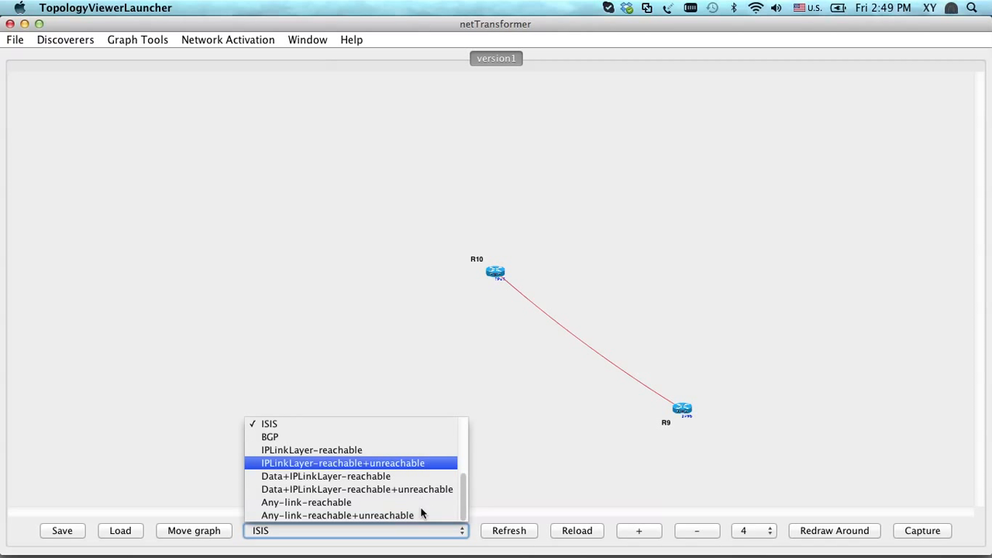
scroll(423, 513, "up", 4)
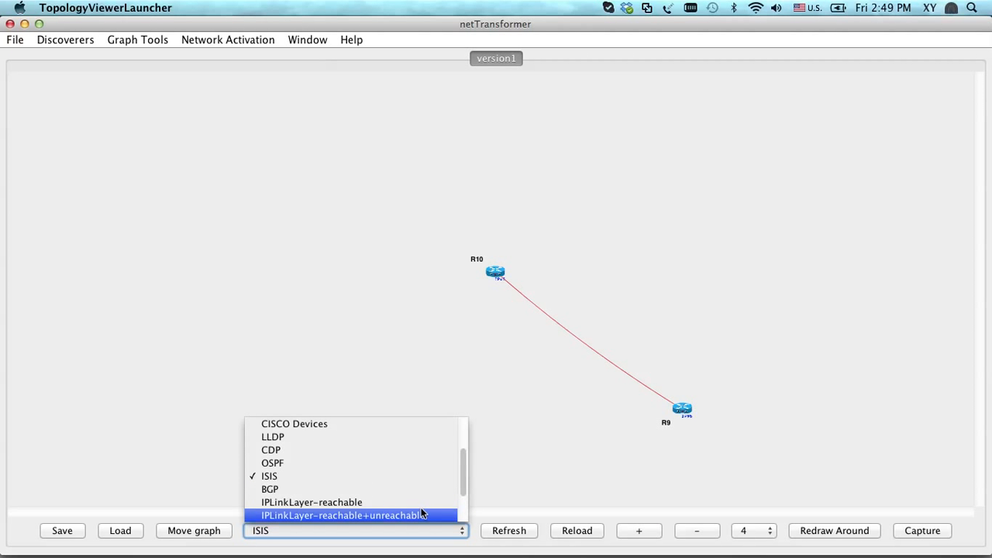
left_click(399, 454)
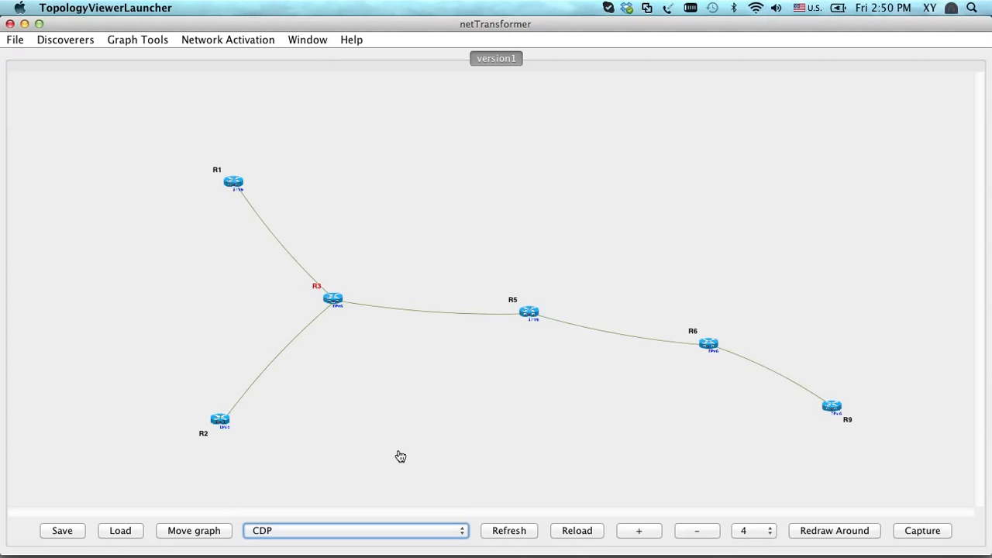
left_click(527, 536)
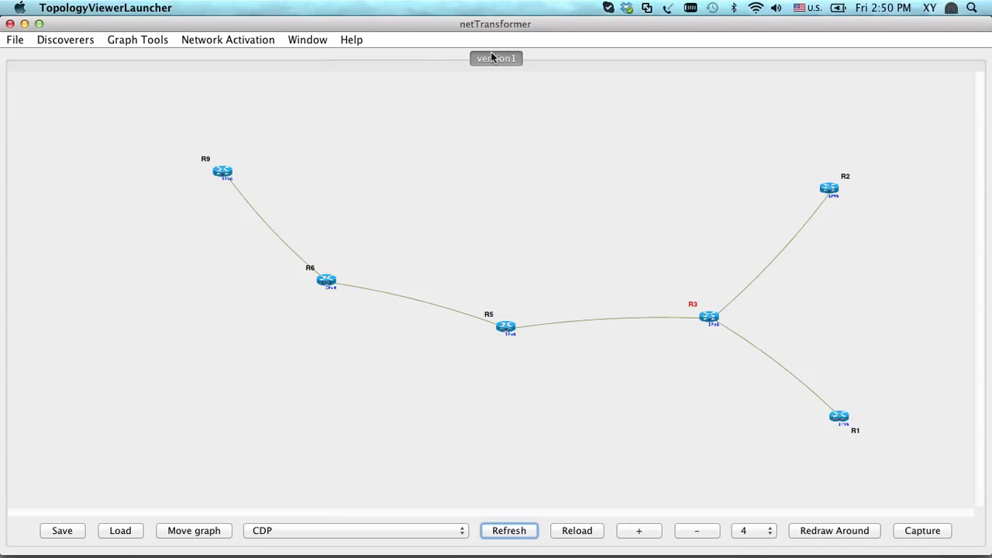
Open a second version1 graph tab and compare it with the CDP-filtered tab
left_click(304, 40)
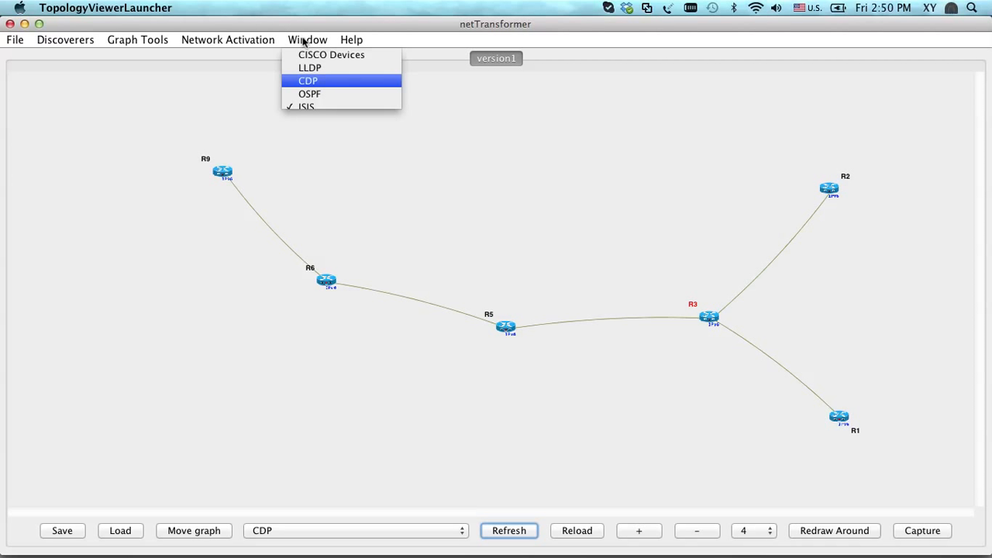
left_click(318, 58)
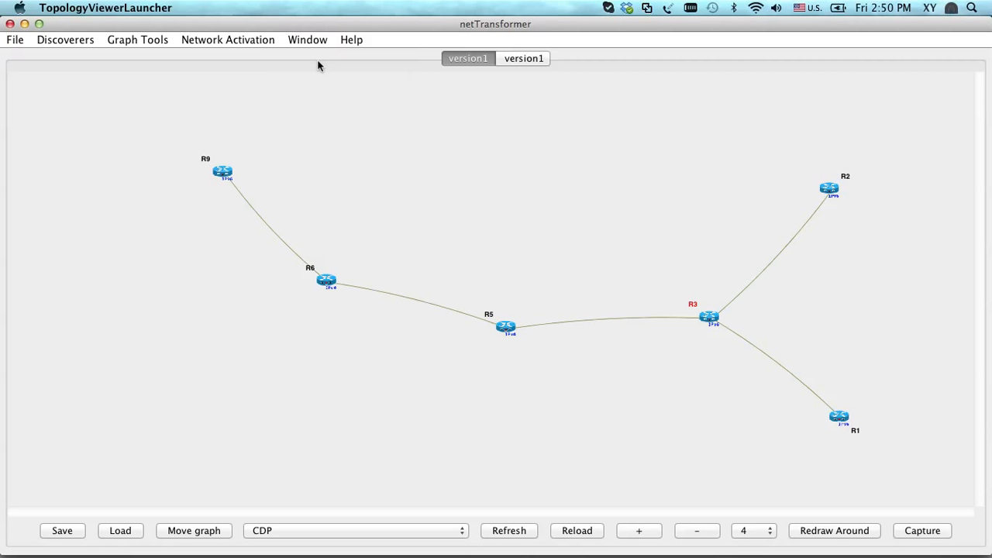
left_click(527, 59)
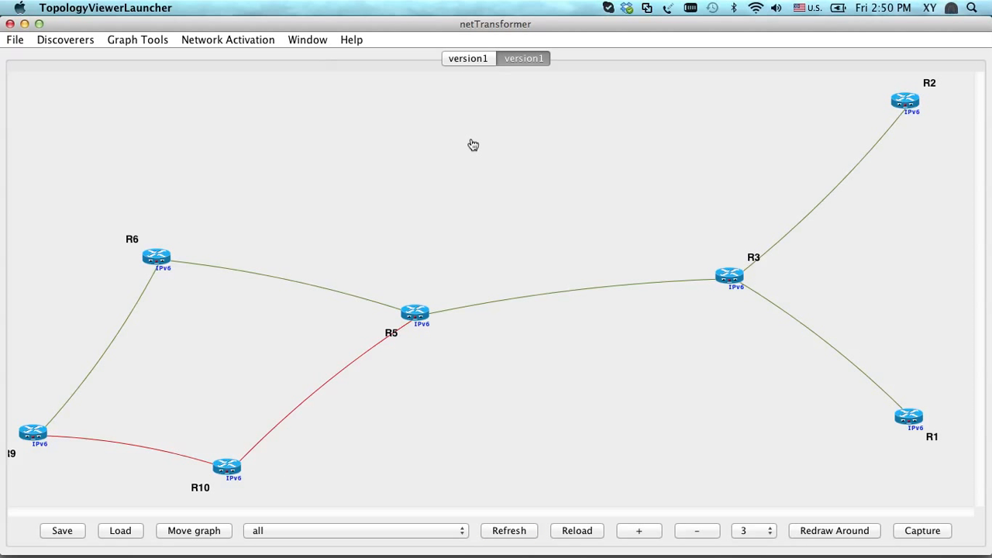
left_click(474, 59)
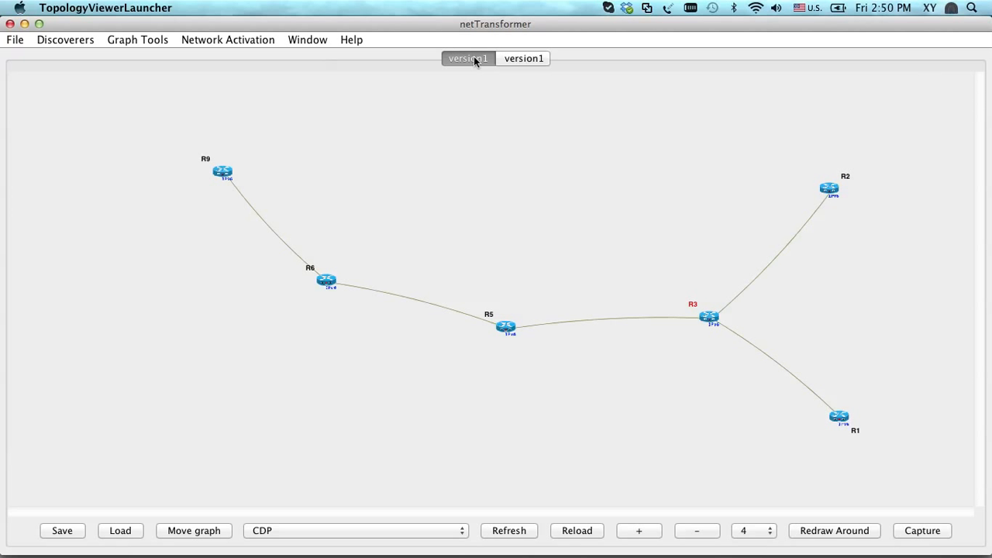
mouse_move(742, 542)
Return to the second version1 tab showing all devices and select router R6
left_click(540, 58)
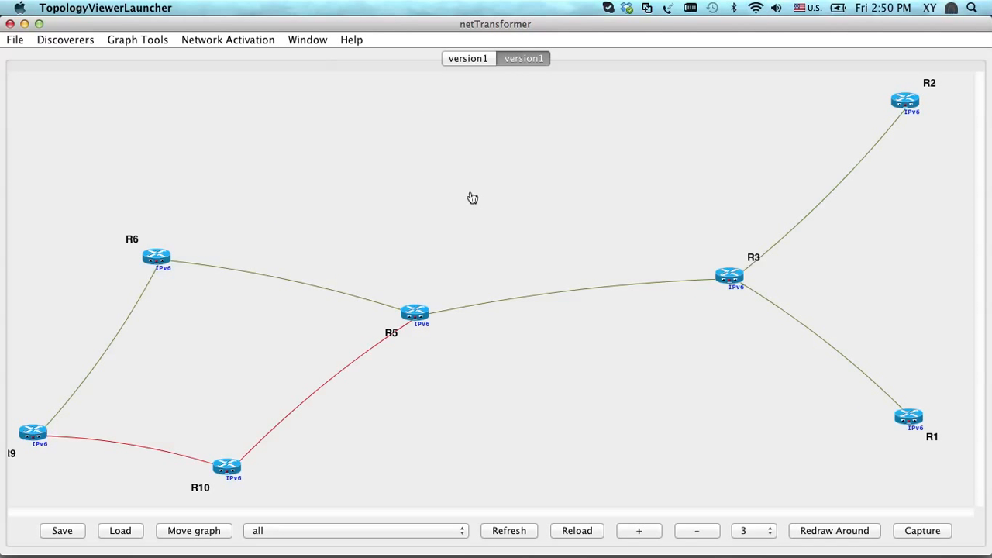
scroll(104, 213, "down", 5)
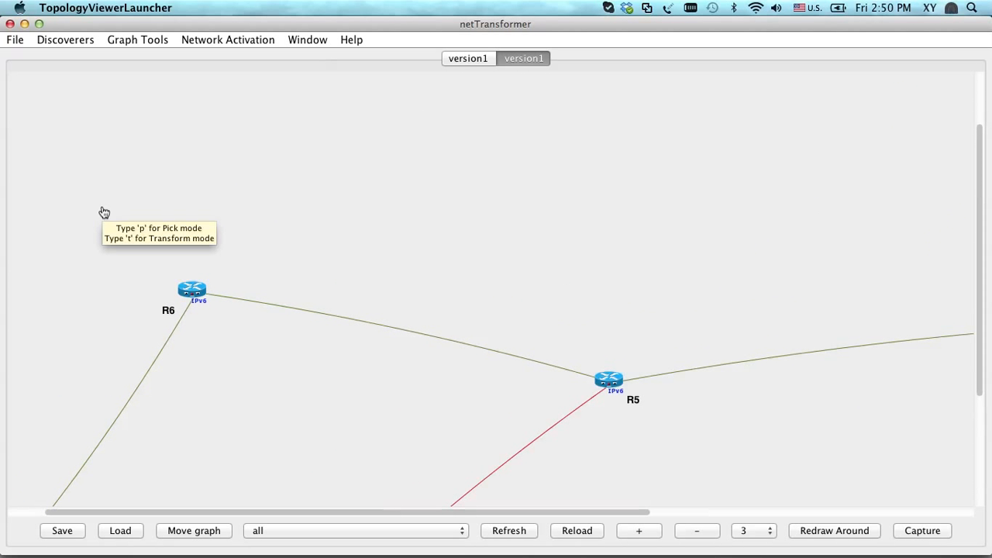
scroll(103, 212, "up", 6)
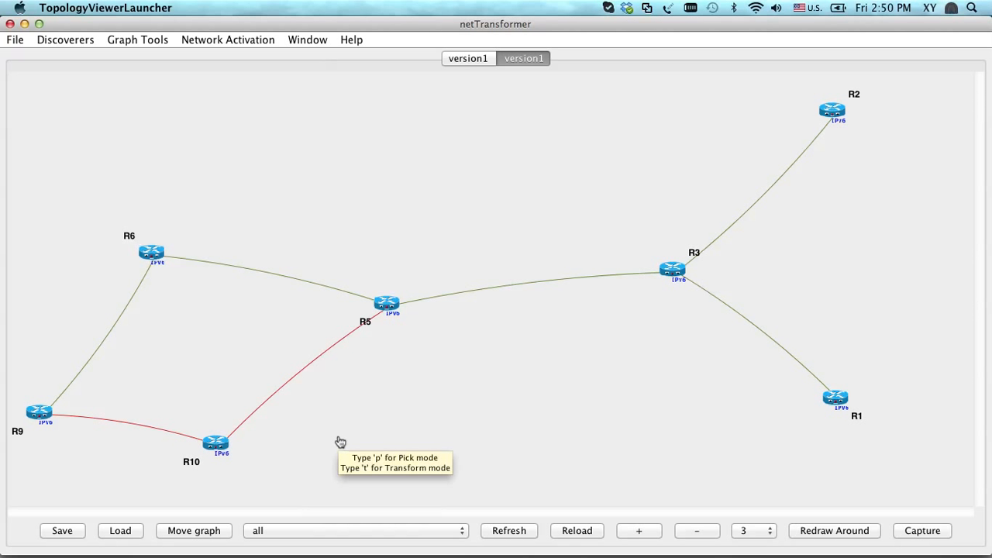
left_click(152, 254)
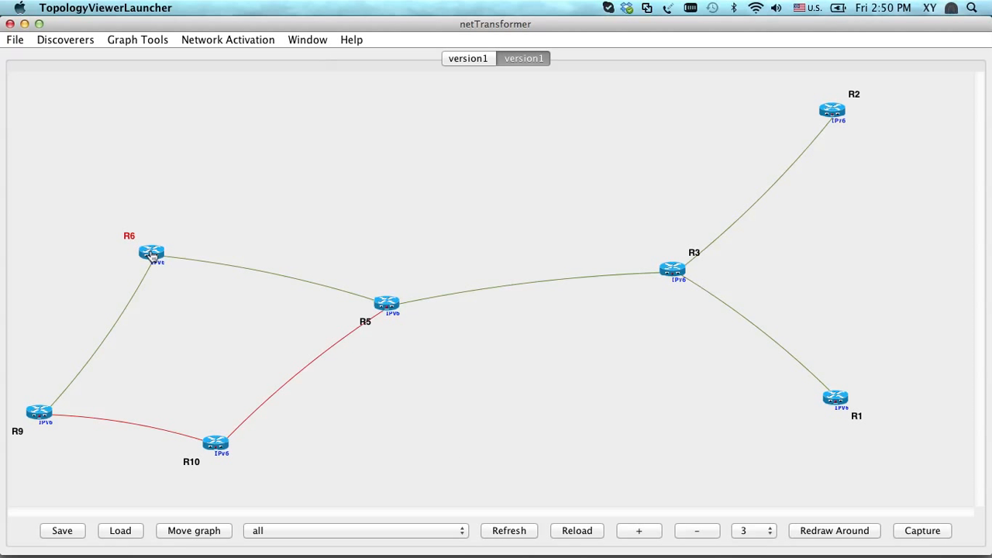
Open Node Activation for router R6 and run the enable IPv6 Routing operation
right_click(152, 254)
mouse_move(215, 327)
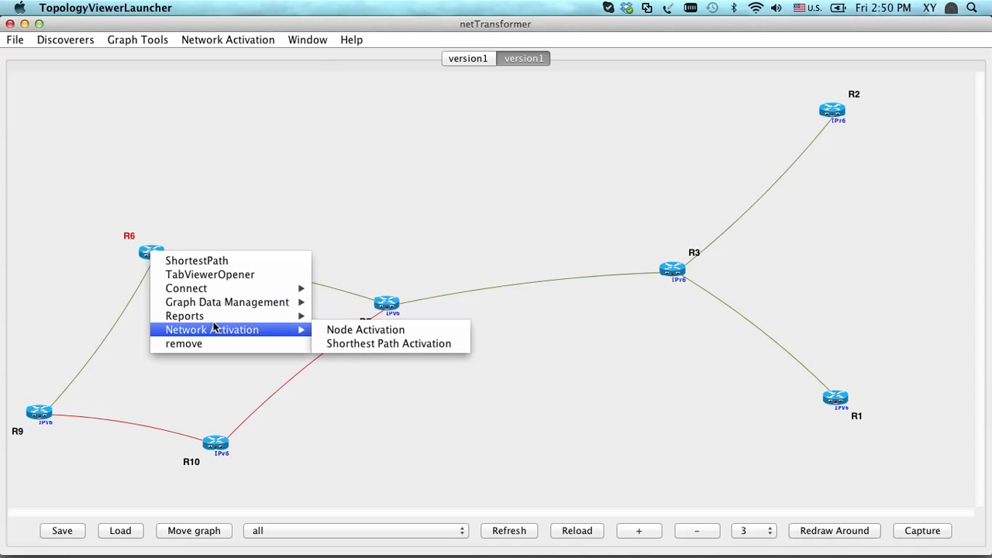
left_click(346, 332)
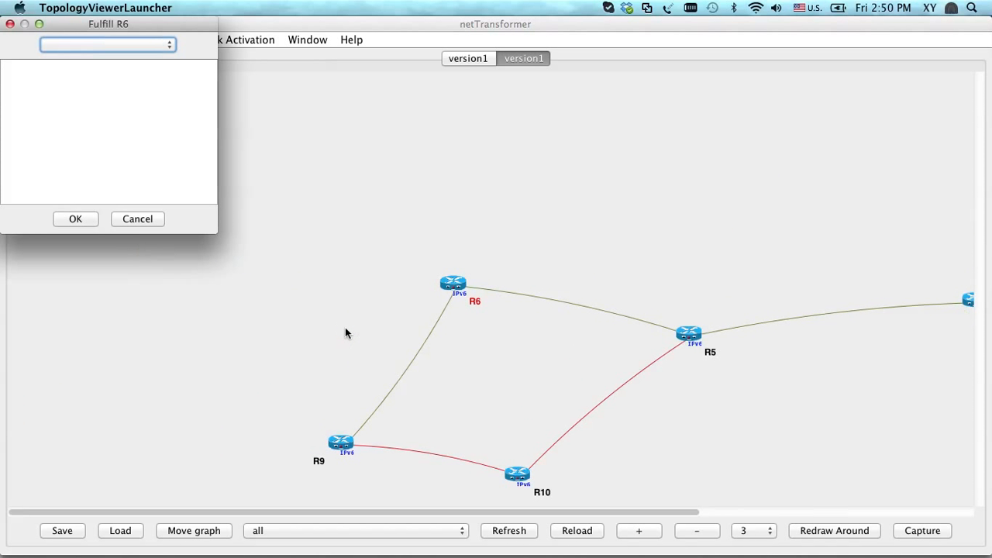
left_click_drag(214, 231, 436, 298)
left_click(207, 44)
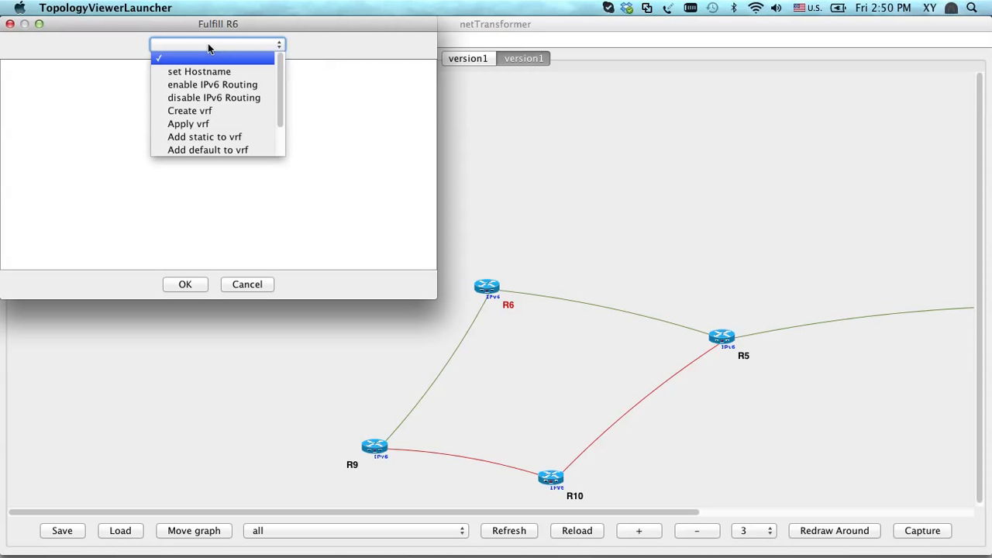
left_click(204, 85)
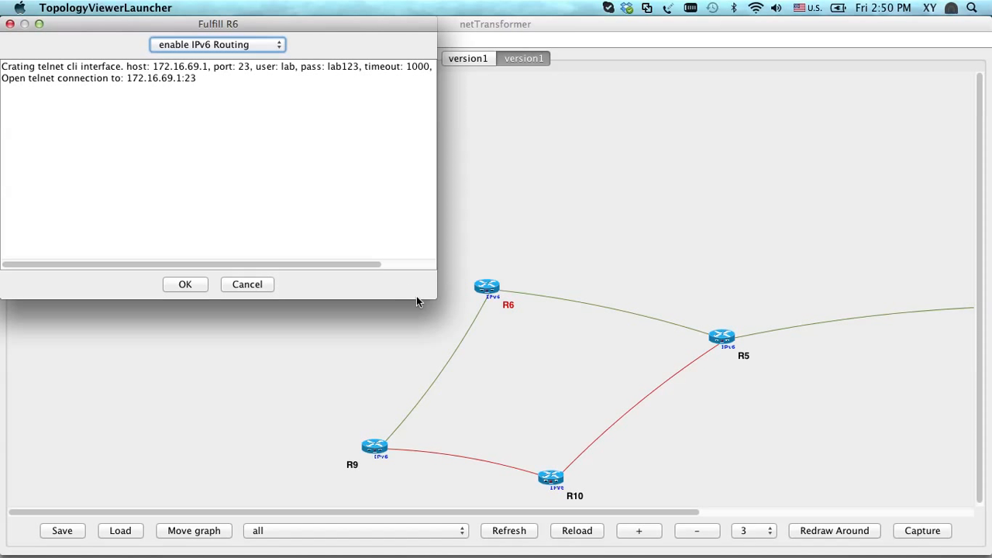
Enlarge the Fulfill R6 window, highlight the ipv6 unicast-routing command in its log, and close the window
left_click_drag(435, 297, 530, 236)
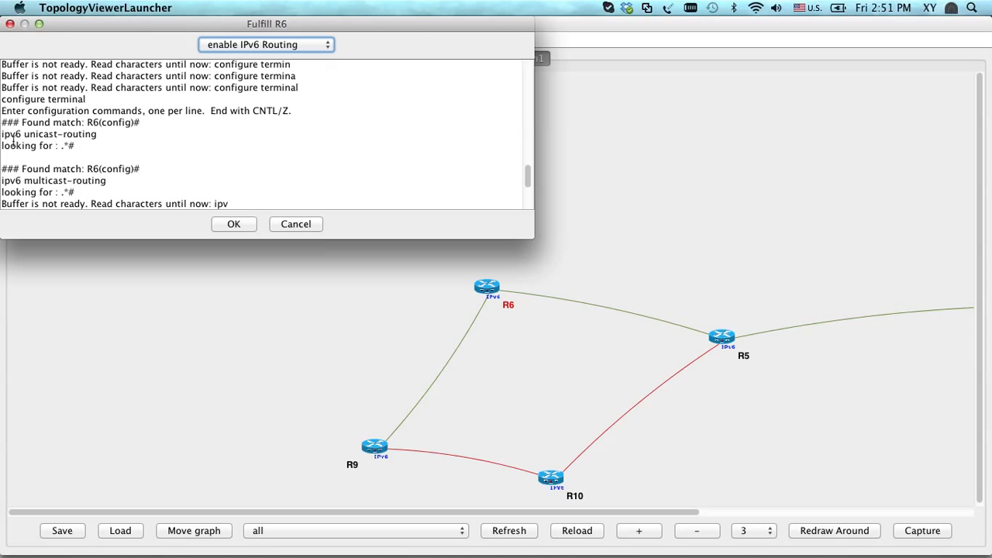
double_click(13, 145)
left_click(13, 145)
triple_click(10, 134)
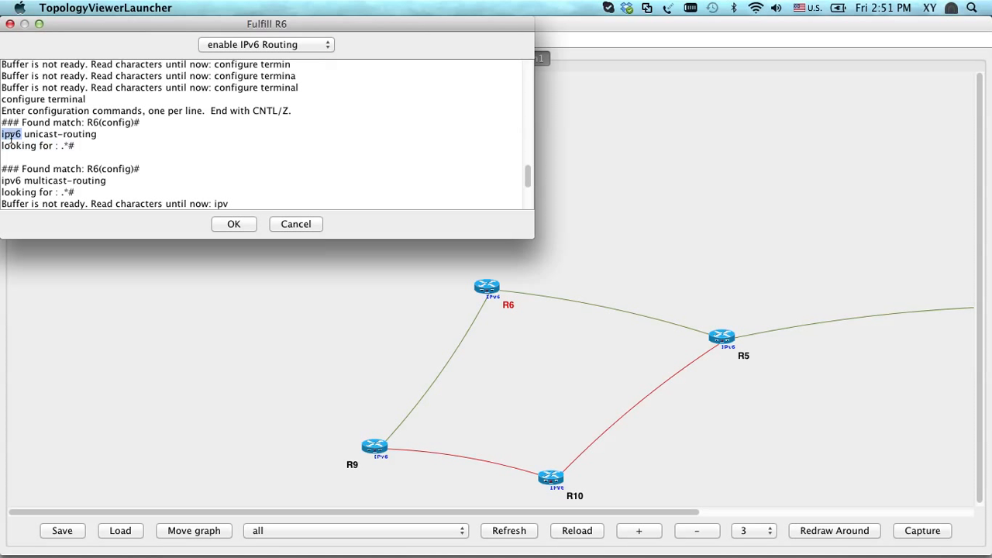
left_click(283, 225)
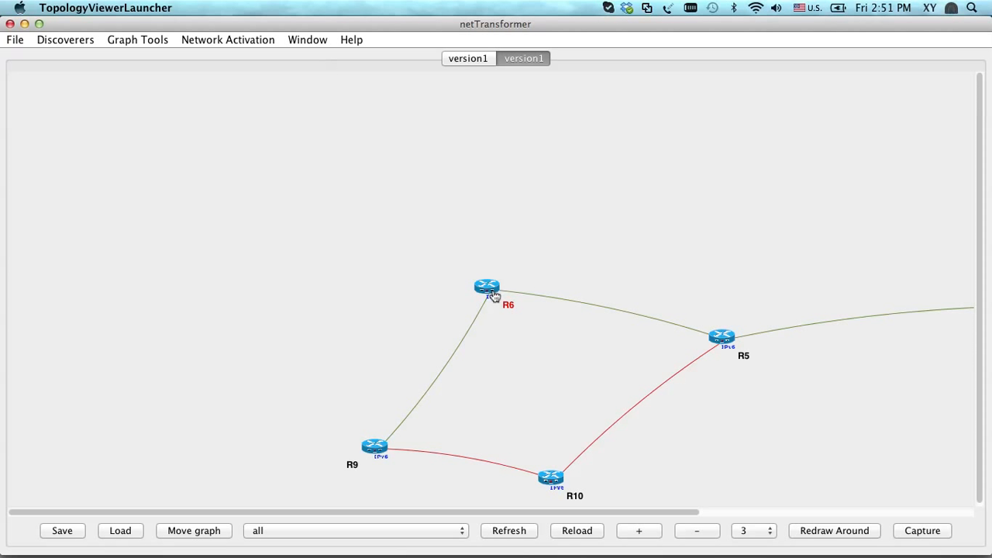
Connect to R6 through JConsole, accept the host key, and enter privileged mode with the enable password
right_click(490, 292)
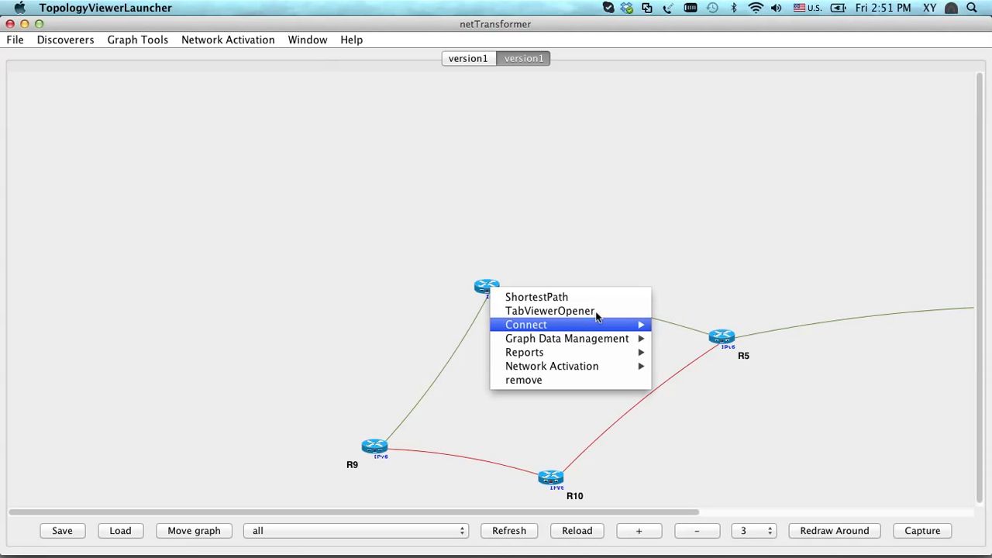
mouse_move(598, 324)
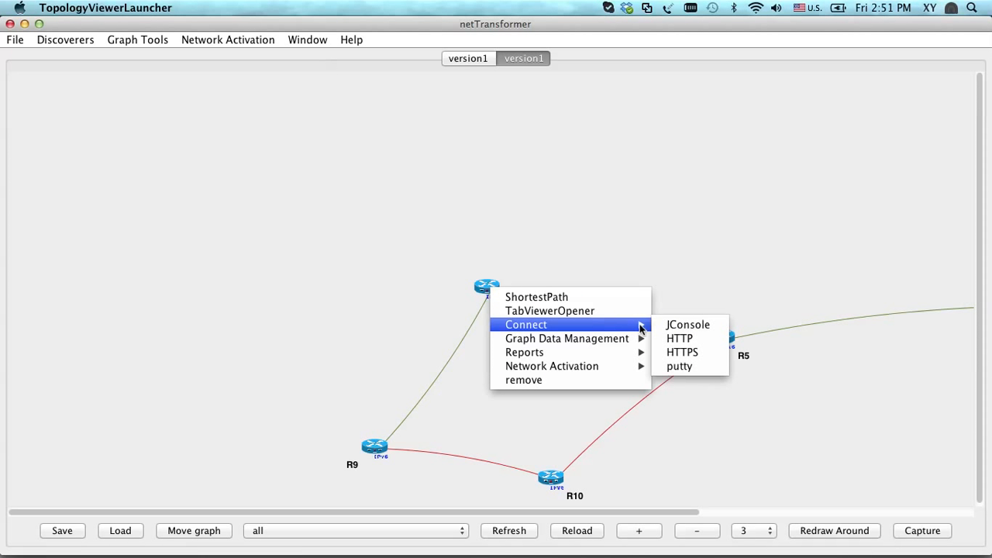
left_click(688, 328)
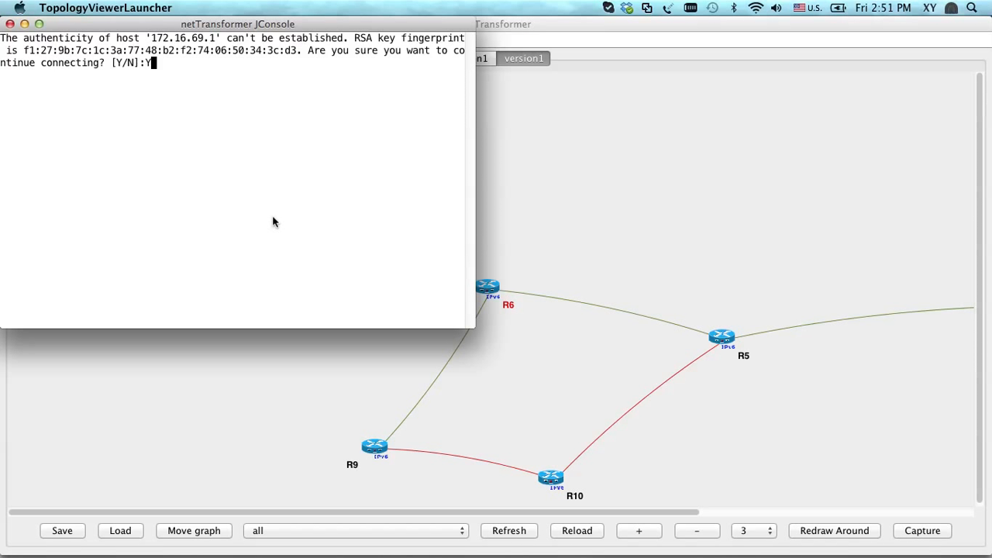
type("Y")
key("Return")
type("en")
key("Return")
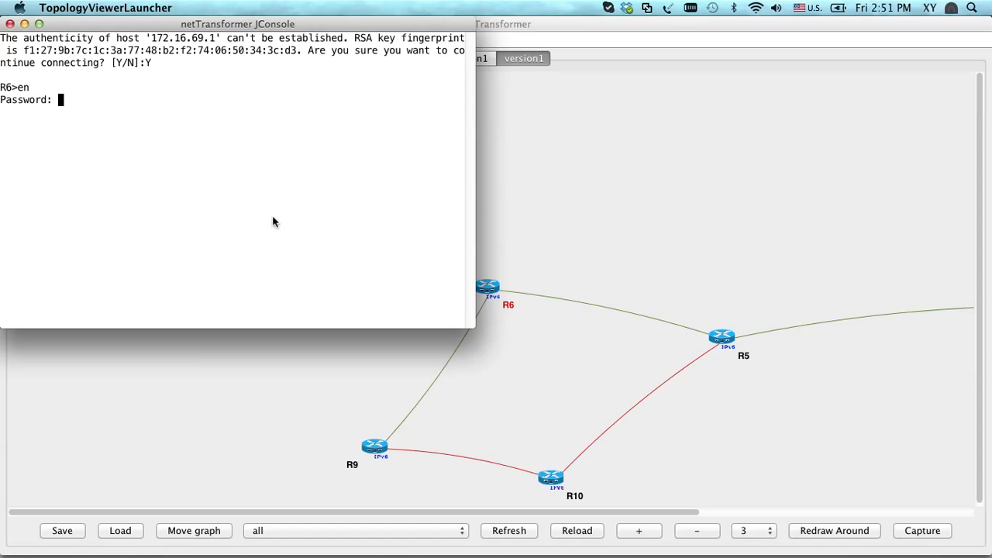
key("Return")
Show R6's running configuration and check the IPv6 unicast and multicast routing lines, then return to the topology window
type("sh run")
key("Return")
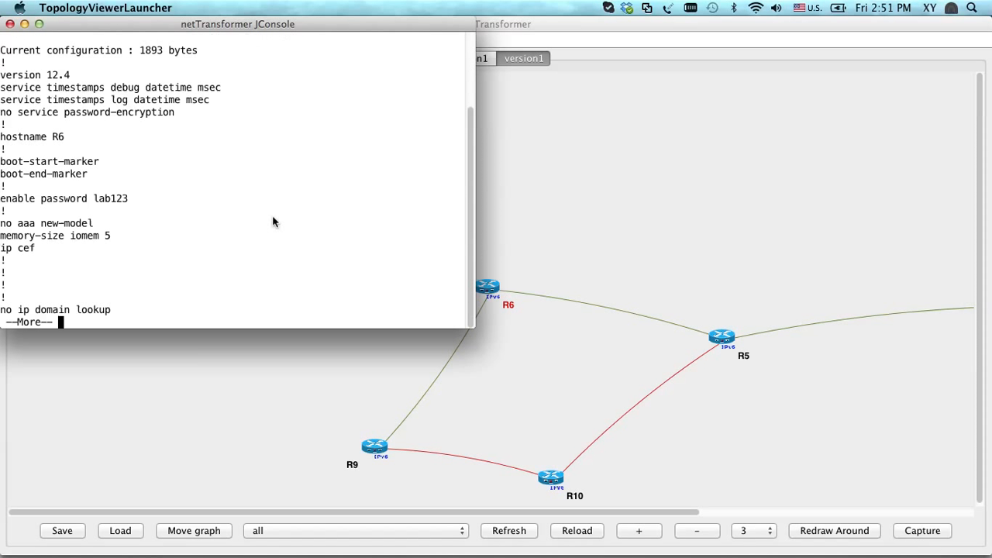
key("space")
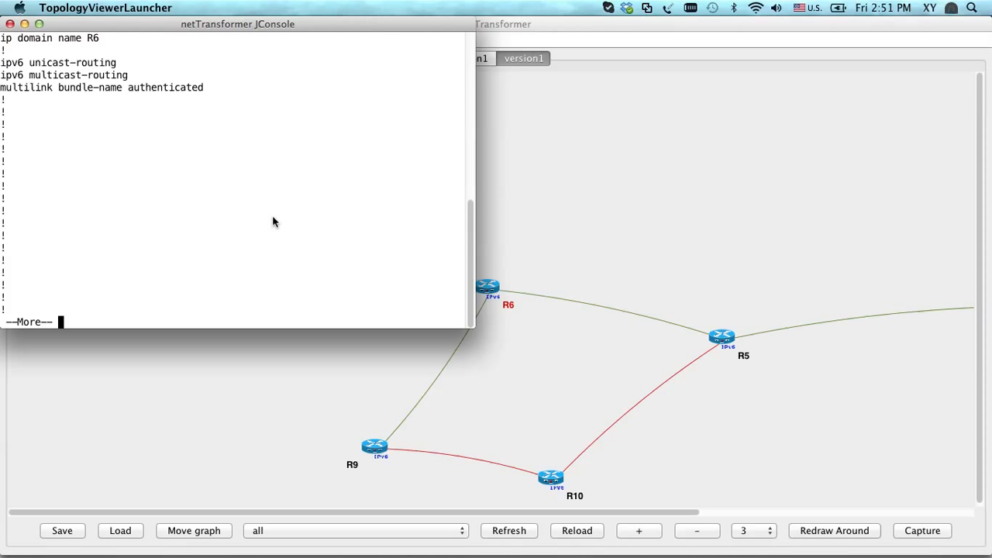
key("space")
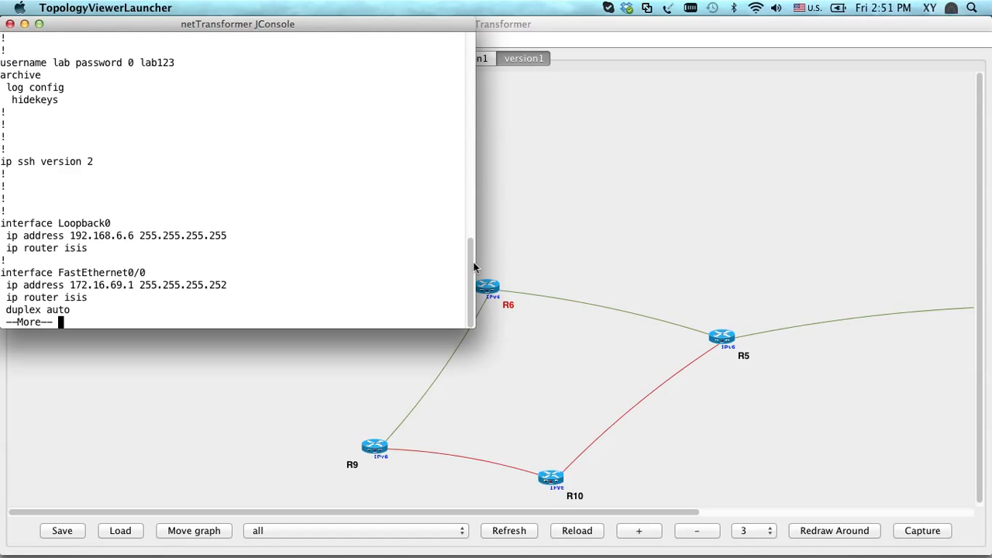
left_click_drag(471, 269, 457, 168)
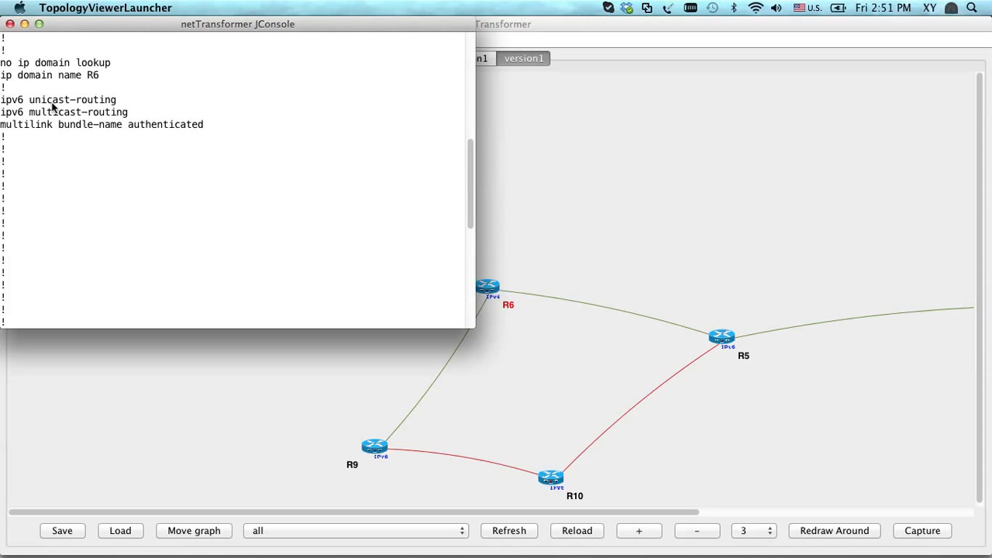
left_click(536, 181)
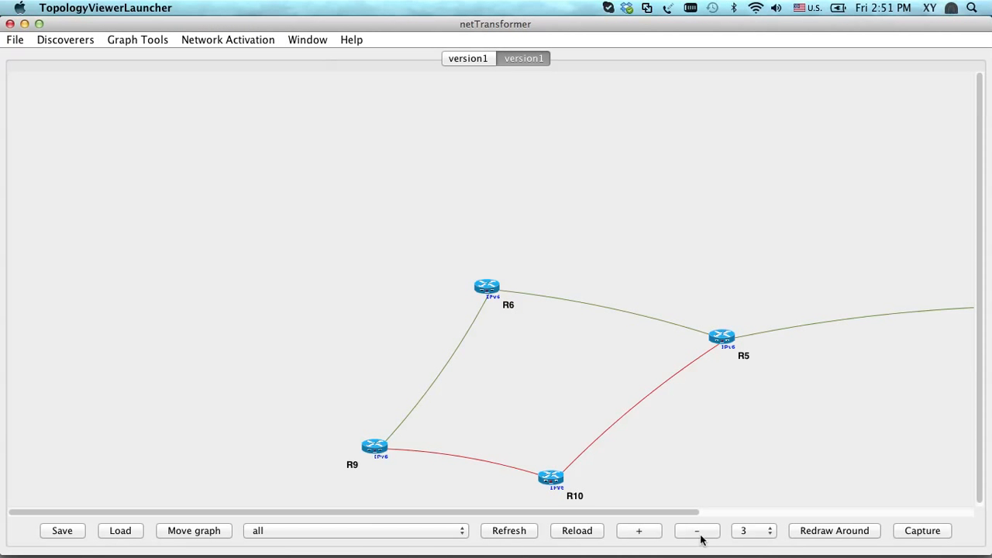
Bring the Discovery Manager window forward to check its discovery log, then return to the topology graph
right_click(773, 533)
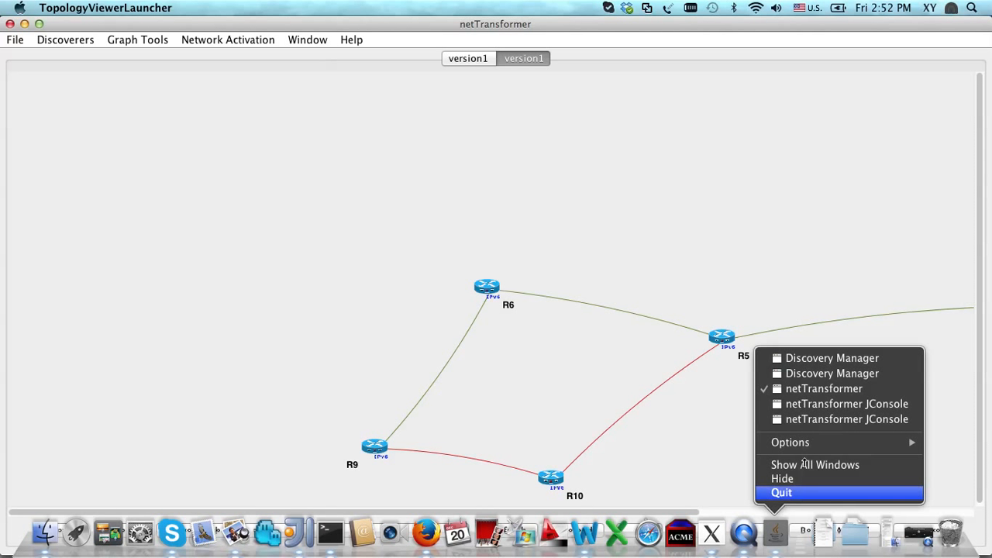
left_click(819, 358)
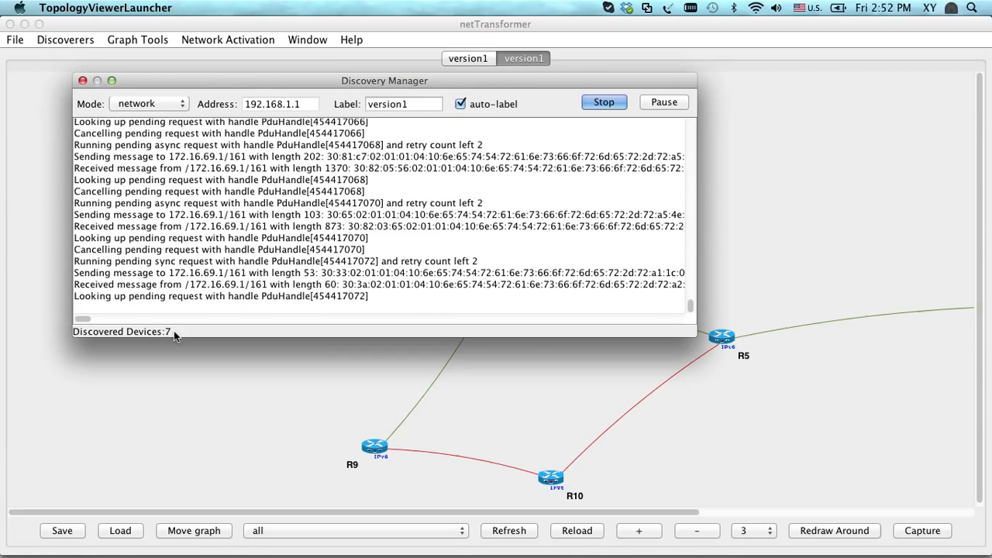
left_click(47, 145)
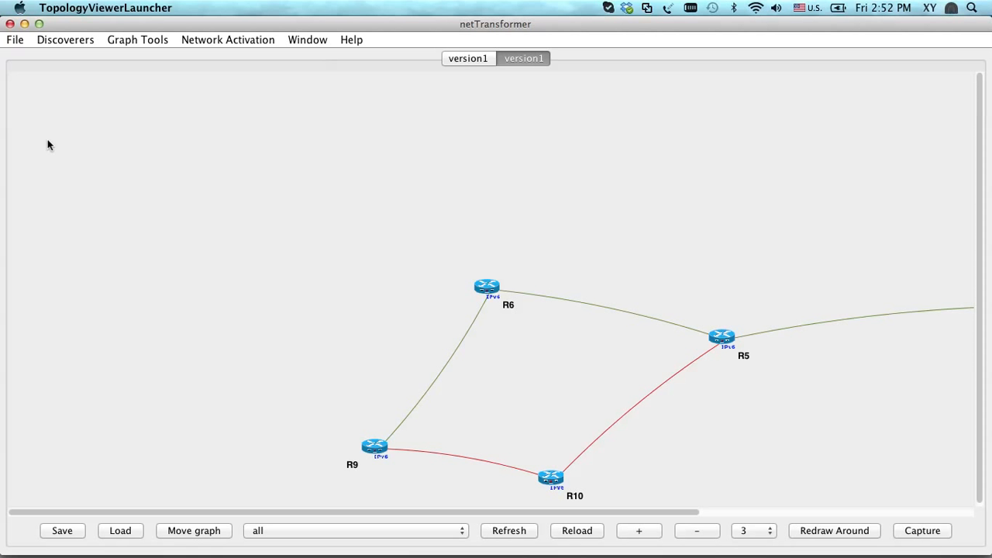
Open the SNMP discovery parameters configuration and examine the DEFAULT device's general section
left_click(69, 41)
mouse_move(76, 57)
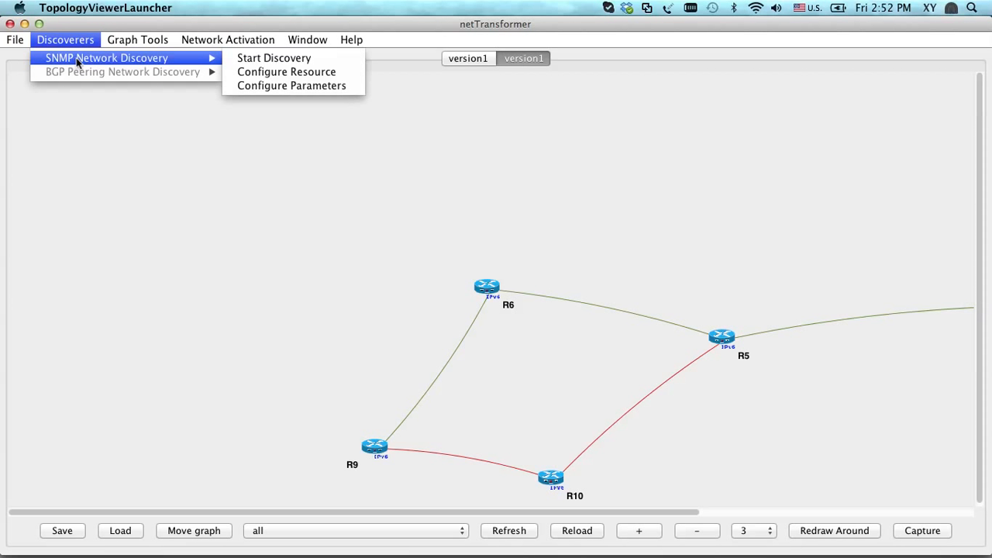
left_click(266, 84)
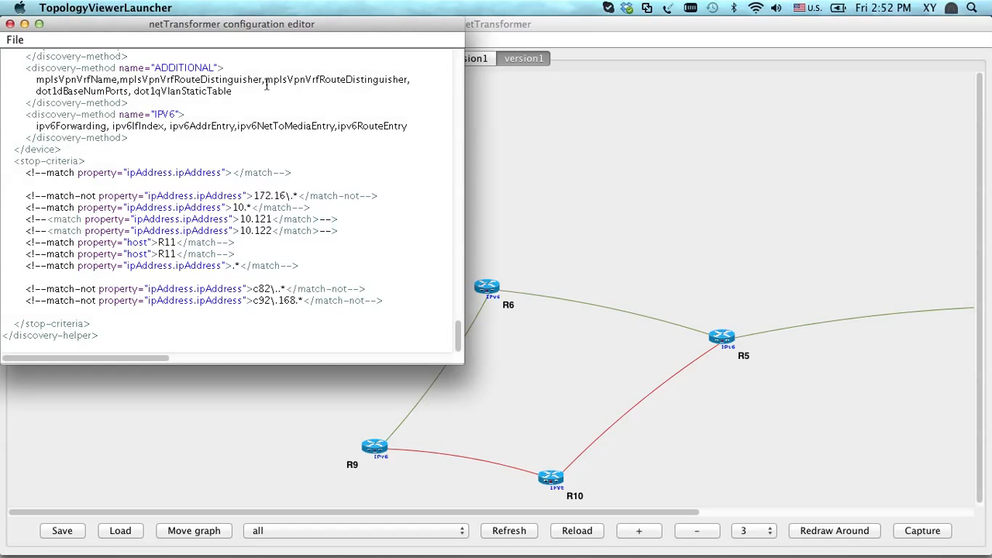
scroll(266, 84, "up", 15)
scroll(256, 116, "right", 2)
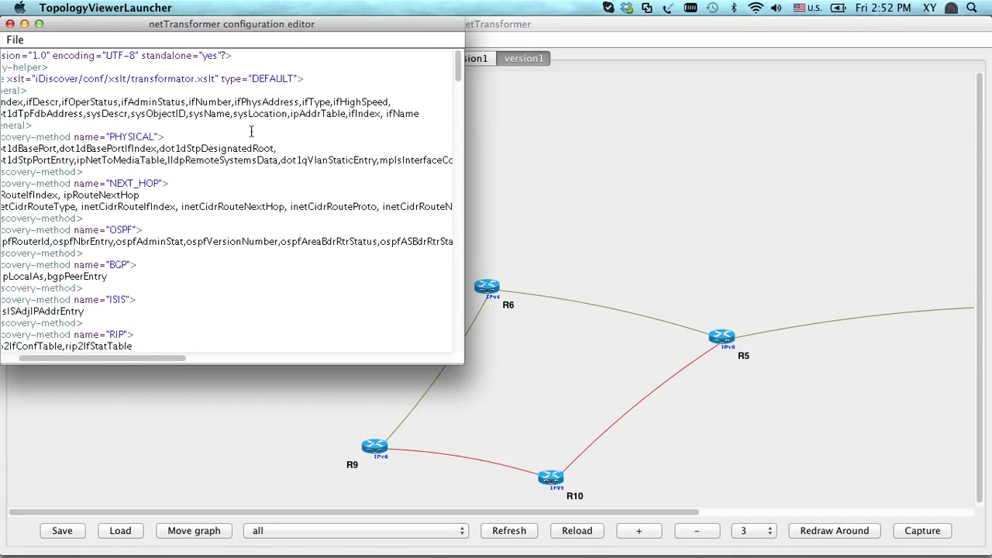
scroll(251, 131, "left", 3)
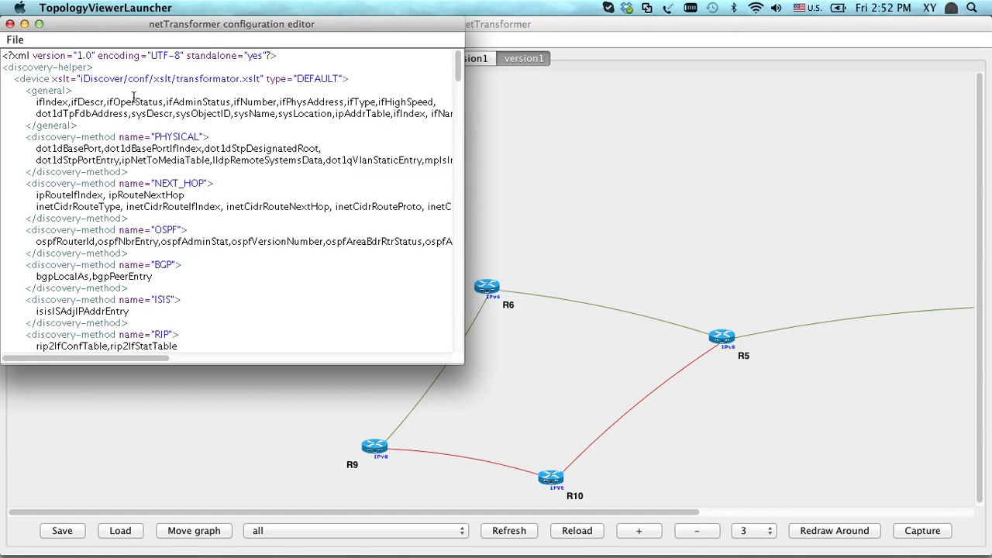
double_click(40, 78)
double_click(51, 91)
scroll(52, 91, "down", 1)
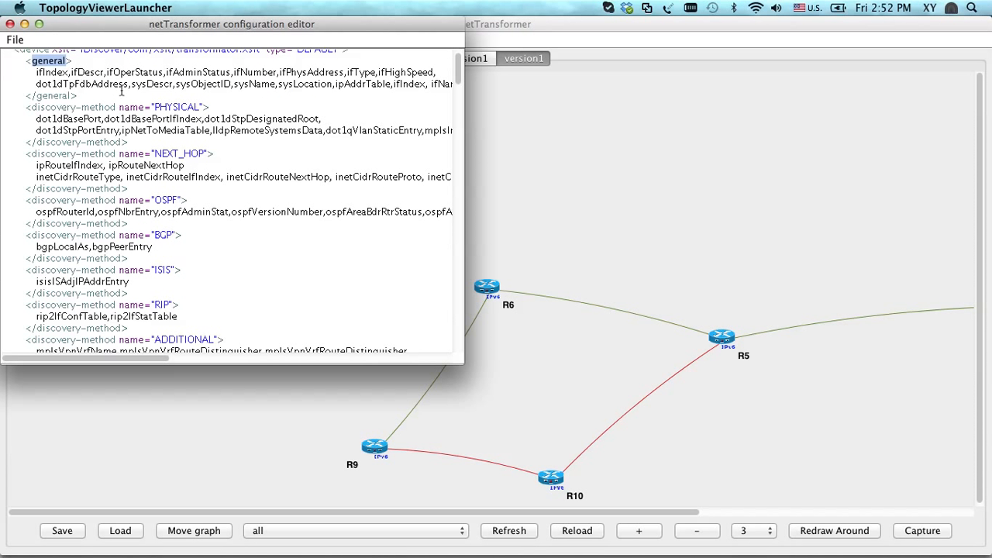
left_click(146, 89)
Review the discovery methods for the DEFAULT, SERVER, CISCO, HUAWEI and HP device types down to the stop criteria
scroll(246, 299, "down", 2)
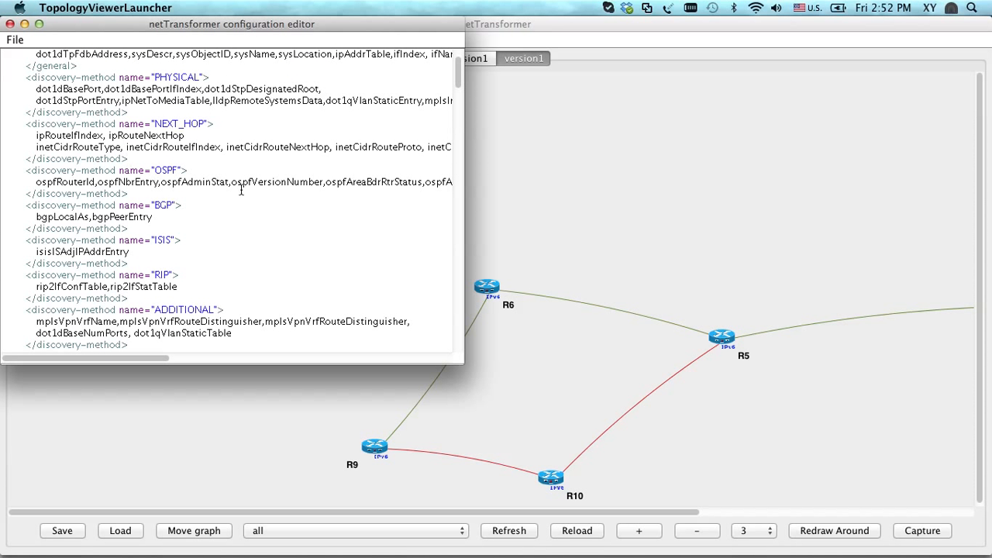
scroll(241, 190, "down", 2)
scroll(241, 190, "down", 20)
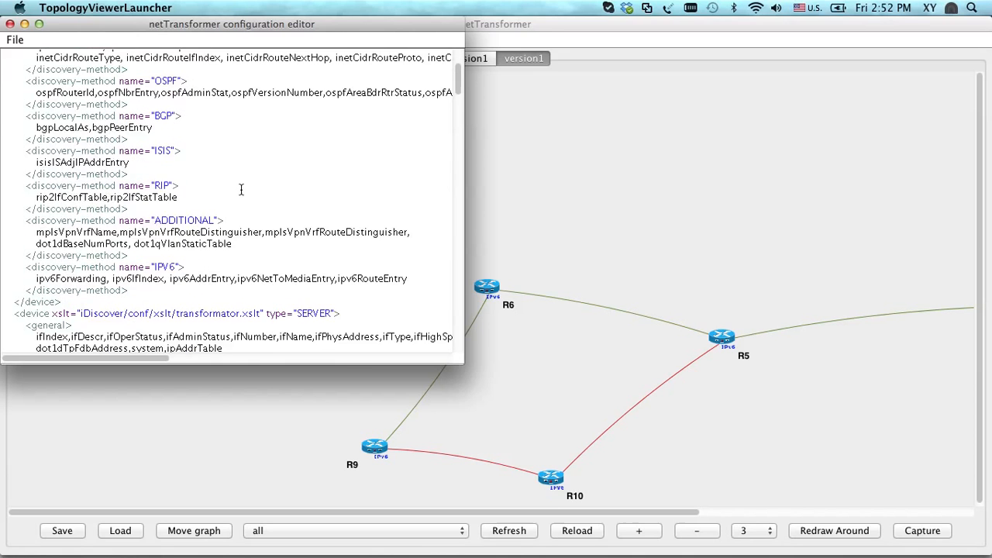
scroll(241, 190, "up", 6)
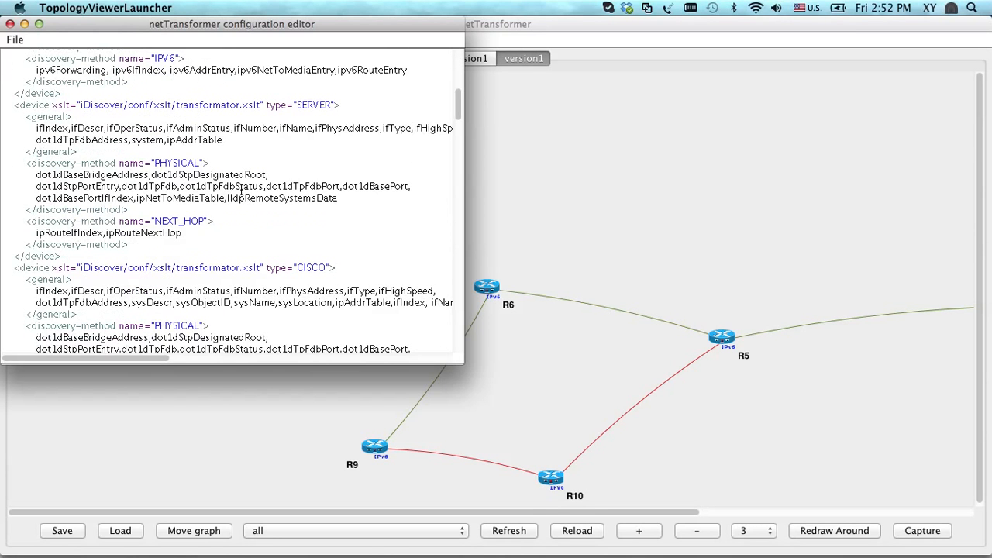
scroll(262, 207, "down", 6)
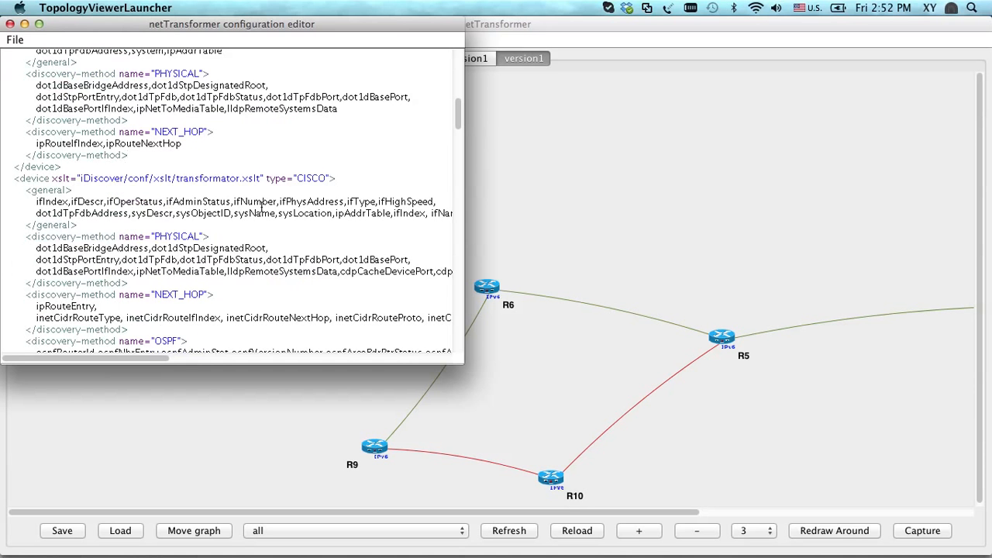
double_click(311, 178)
scroll(286, 254, "down", 9)
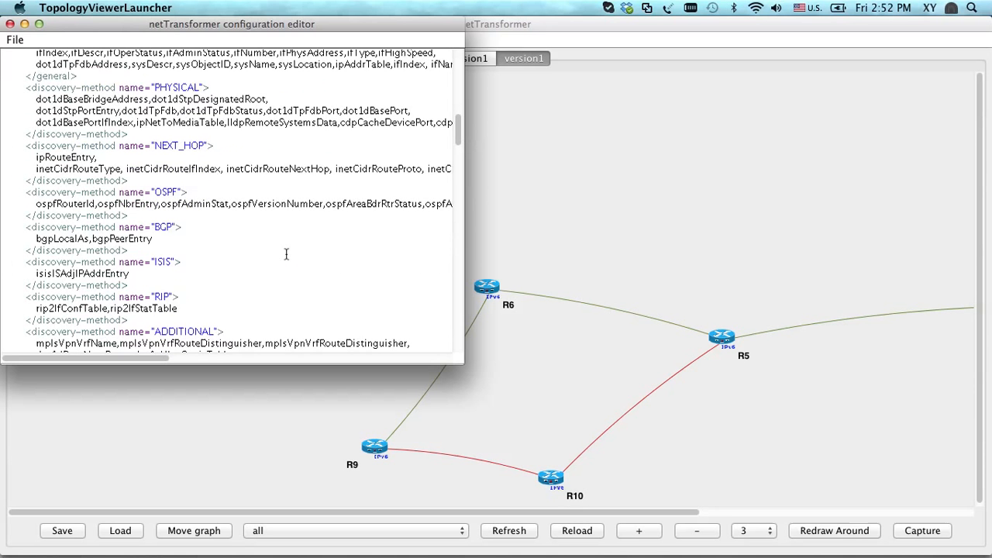
scroll(286, 254, "down", 3)
scroll(285, 254, "down", 10)
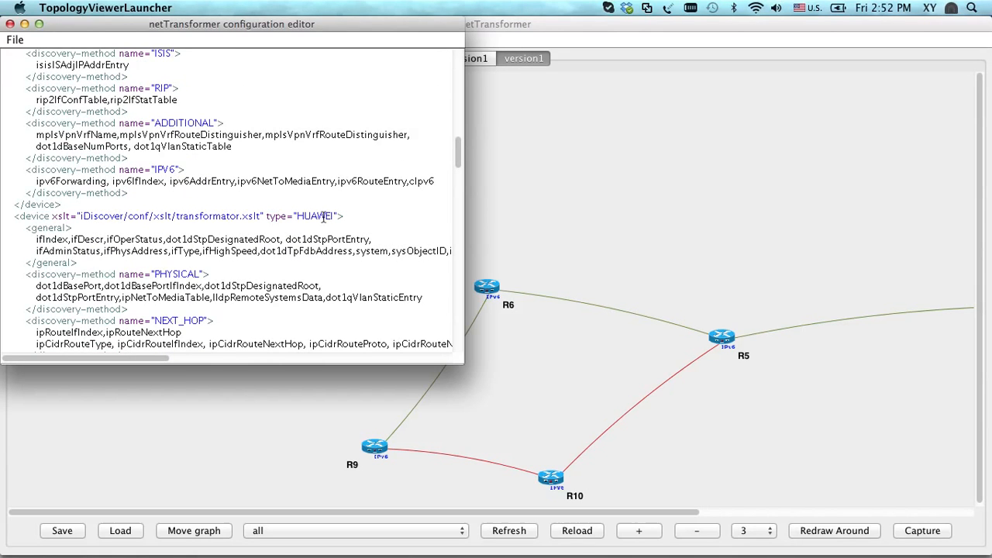
scroll(322, 217, "down", 20)
scroll(322, 217, "down", 16)
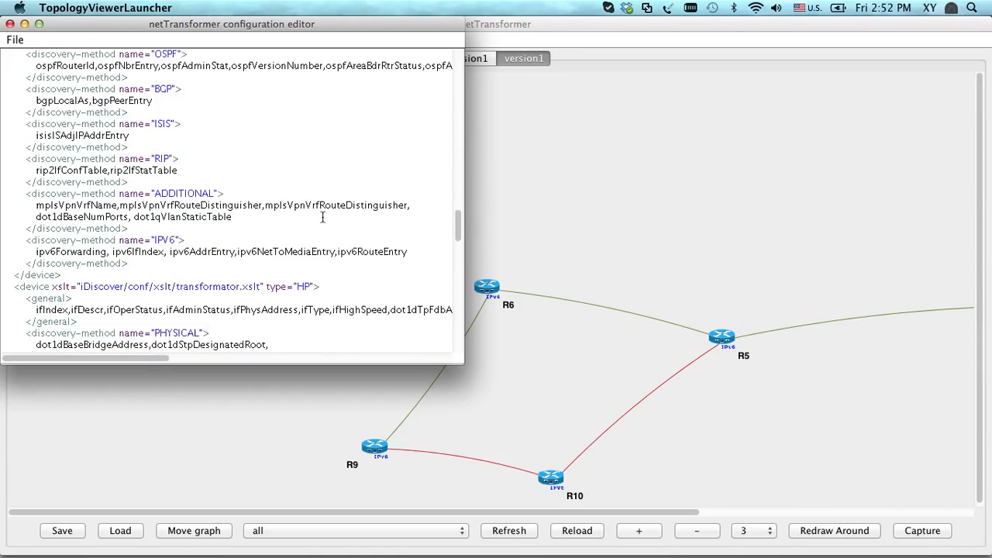
scroll(322, 217, "down", 20)
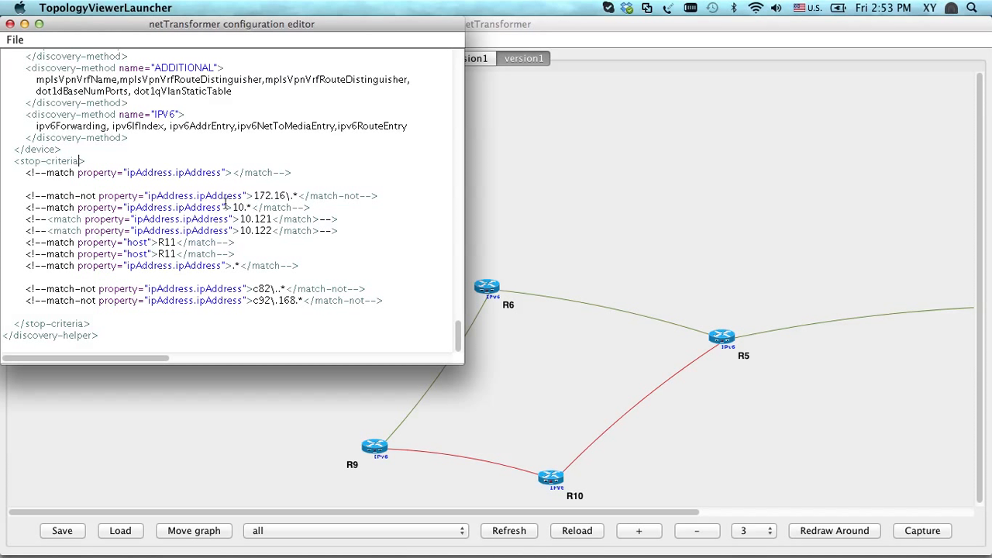
Try pattern edits in the 172.16 and R11 rules of the stop criteria, then close the configuration editor
left_click(286, 197)
type("\\")
left_click(176, 243)
key("BackSpace")
key("BackSpace")
type(".**")
key("BackSpace")
type("^")
key("BackSpace")
scroll(75, 133, "up", 9)
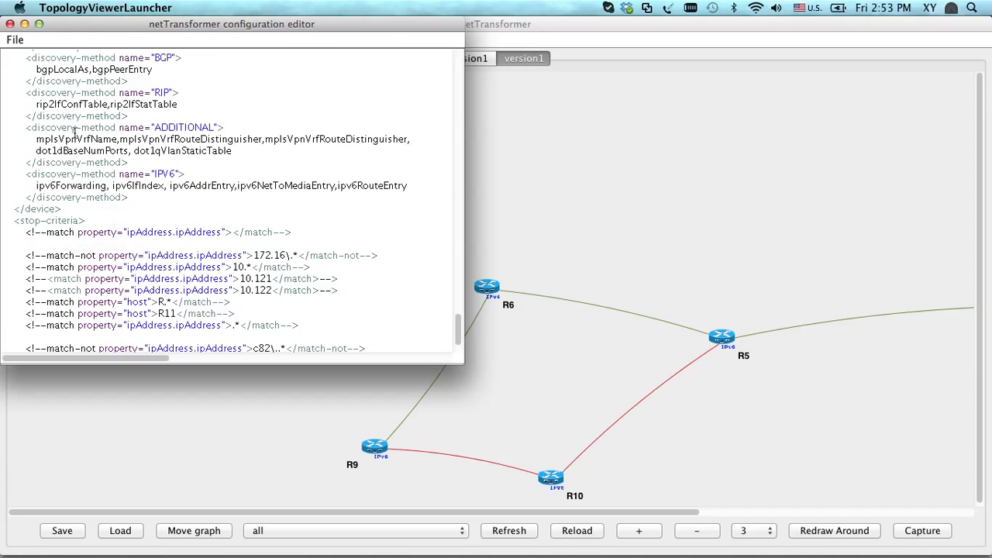
left_click(14, 40)
left_click(49, 139)
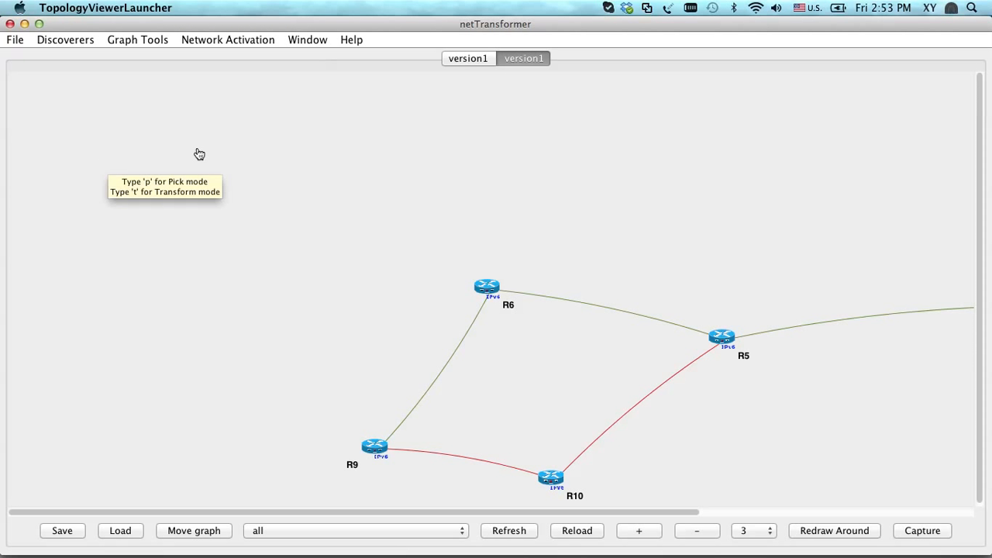
Check the logs of the version1 and version2 Discovery Manager windows, and return to the topology graph
left_click(79, 41)
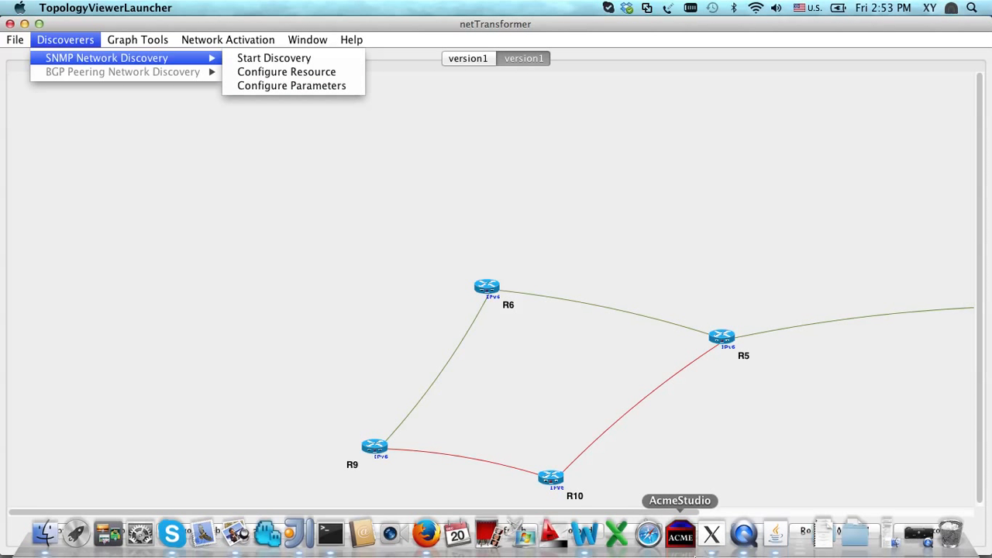
right_click(776, 537)
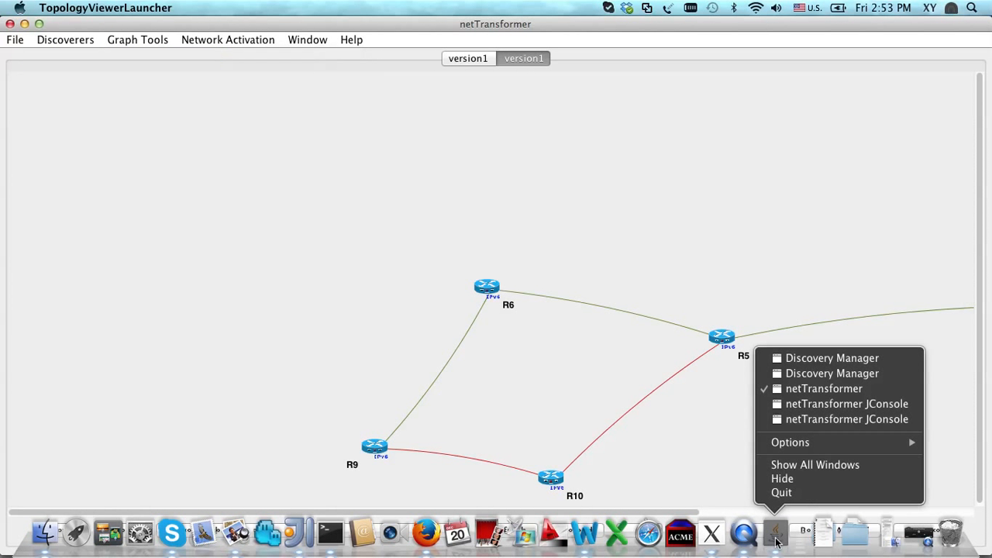
left_click(829, 359)
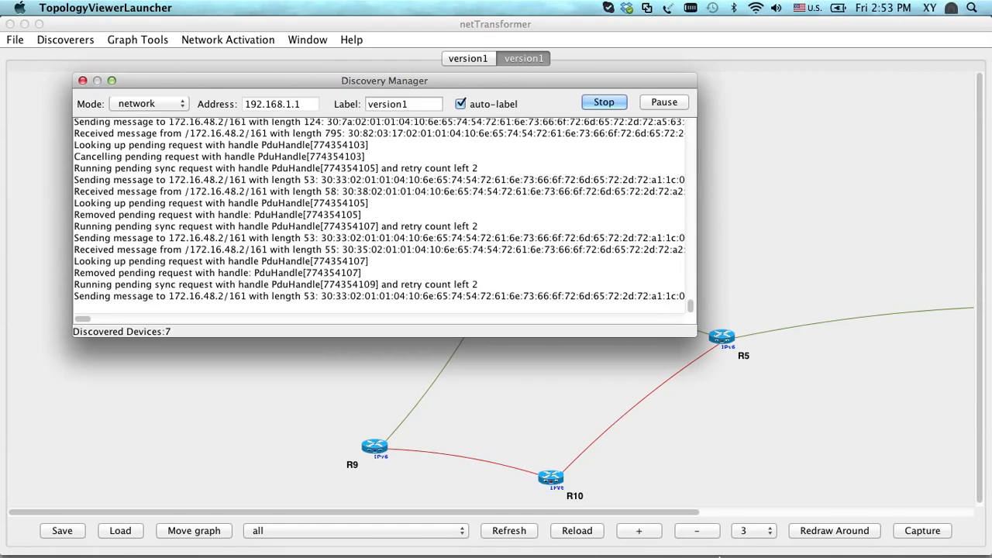
mouse_move(701, 537)
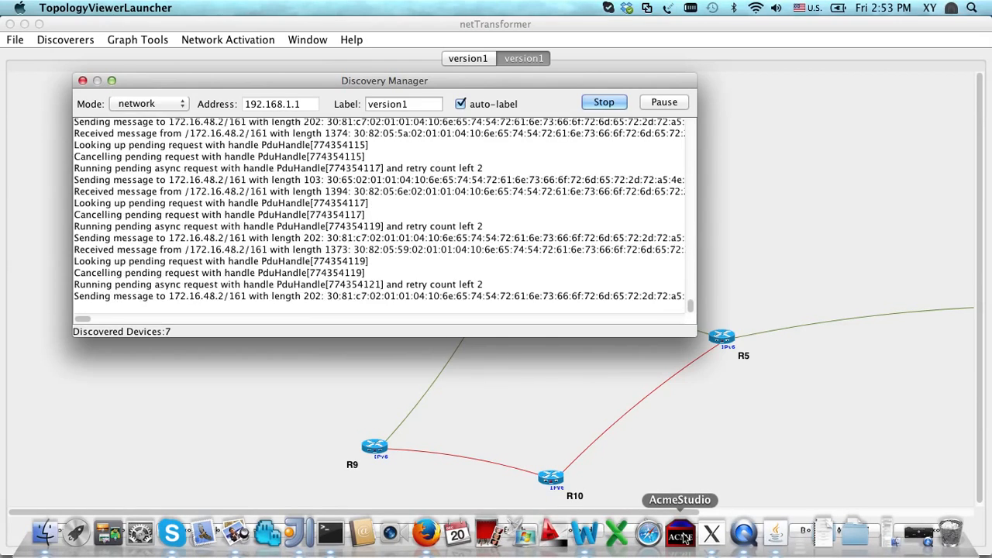
right_click(775, 534)
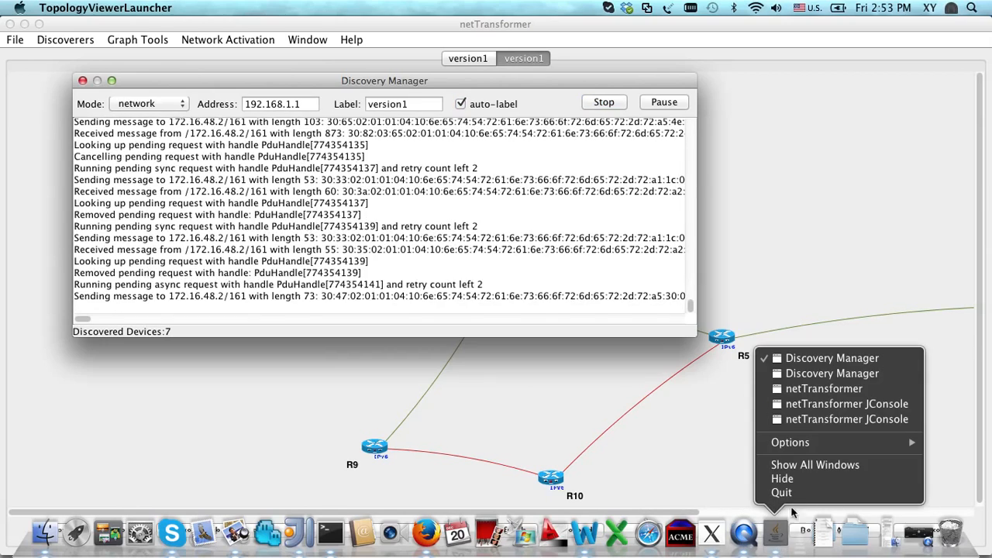
left_click(830, 375)
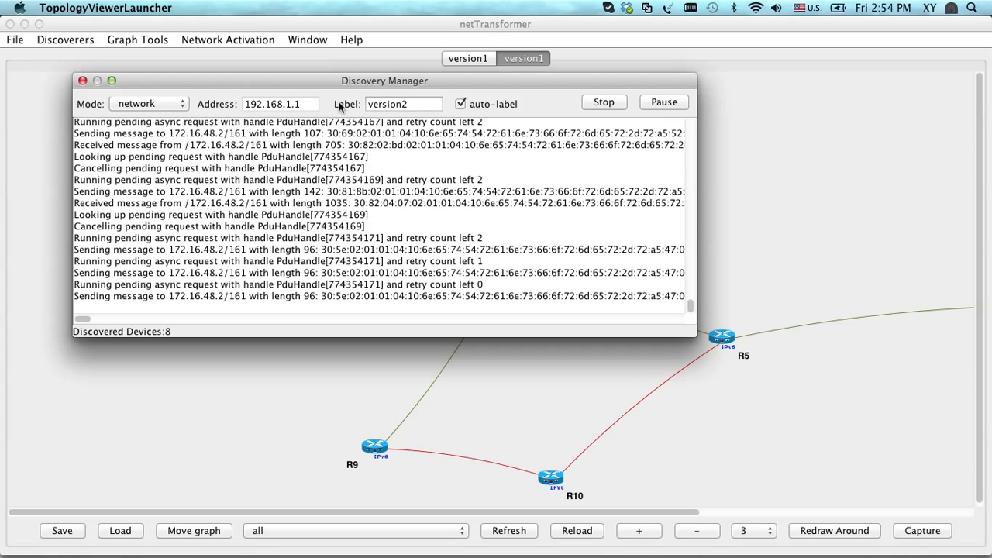
left_click(382, 389)
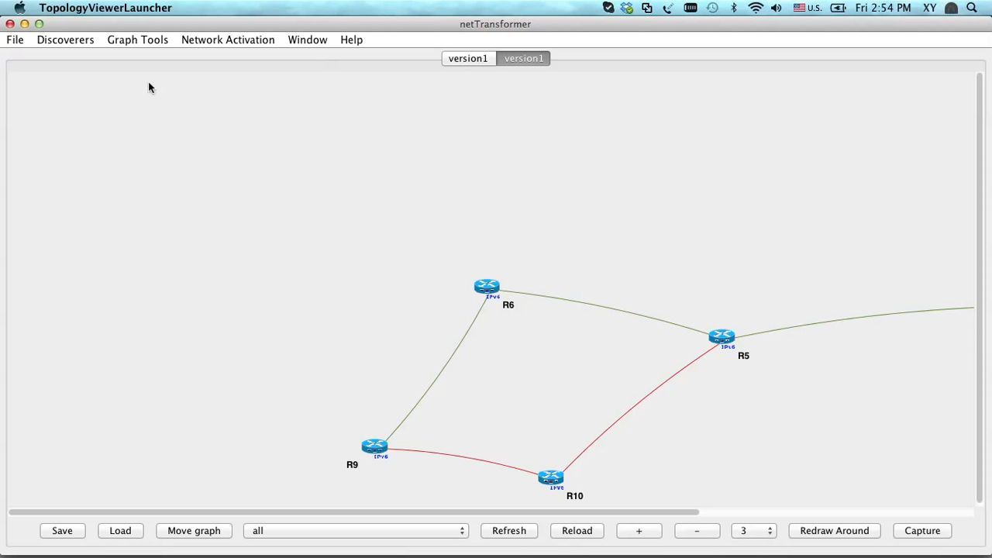
Open the graph list file from the version2 folder and display the version2 topology graph
left_click(17, 41)
left_click(47, 110)
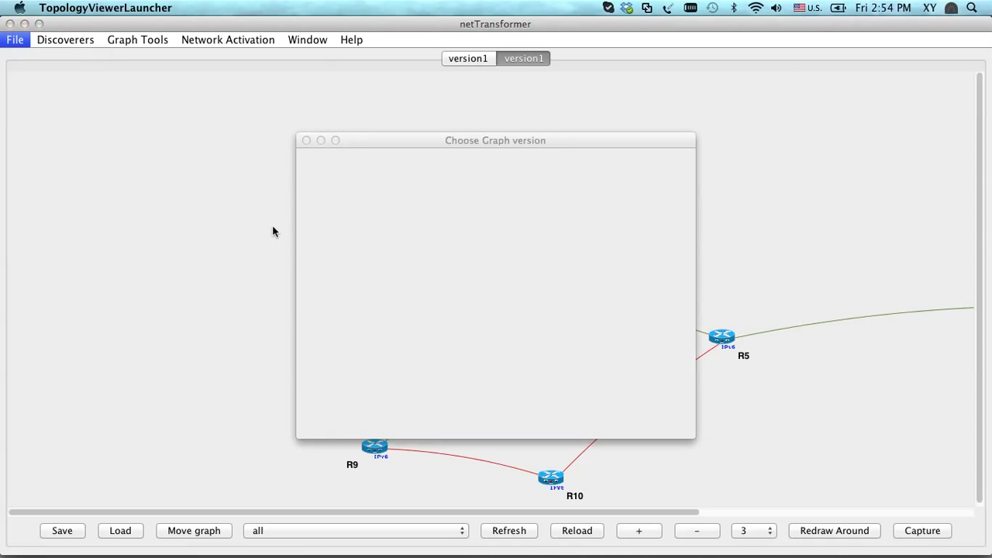
double_click(348, 215)
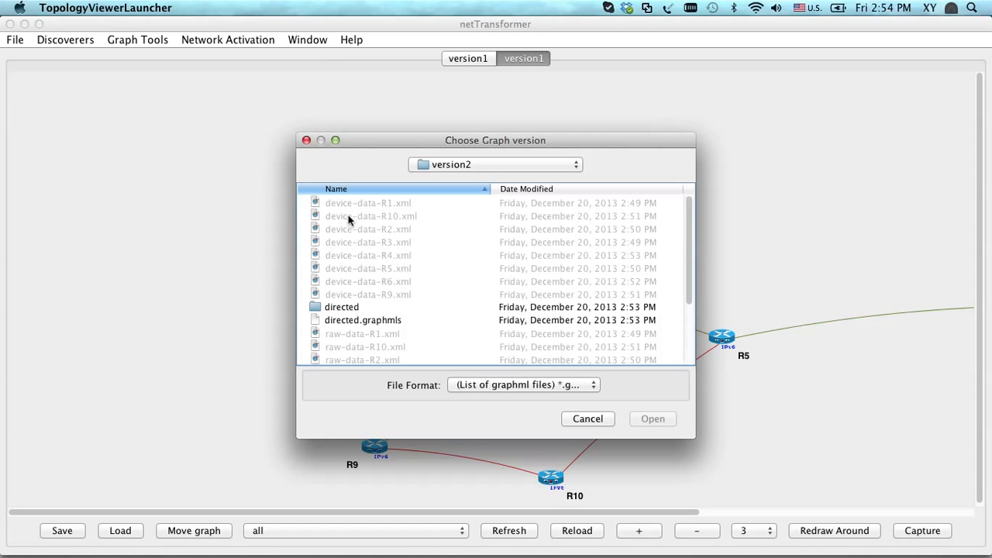
scroll(348, 215, "down", 4)
double_click(376, 359)
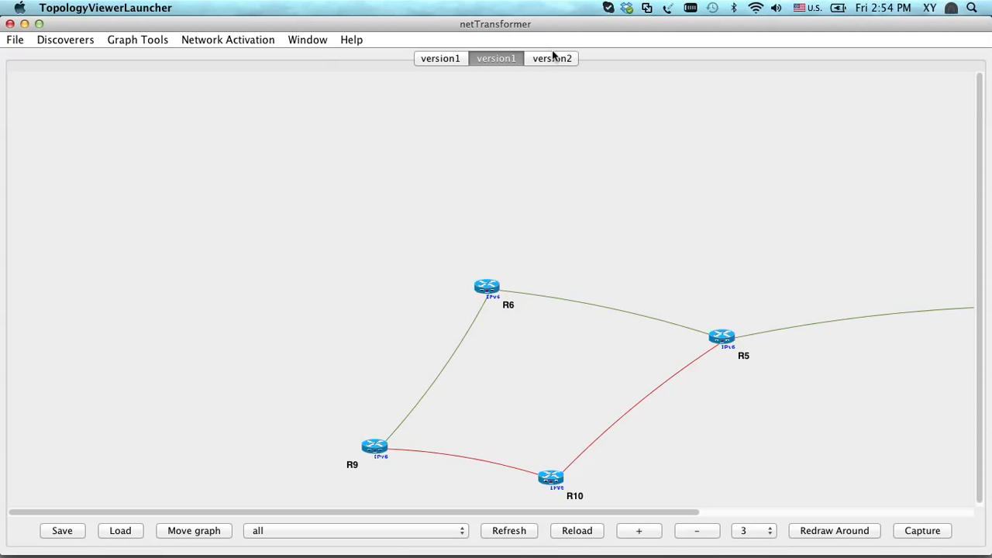
left_click(552, 58)
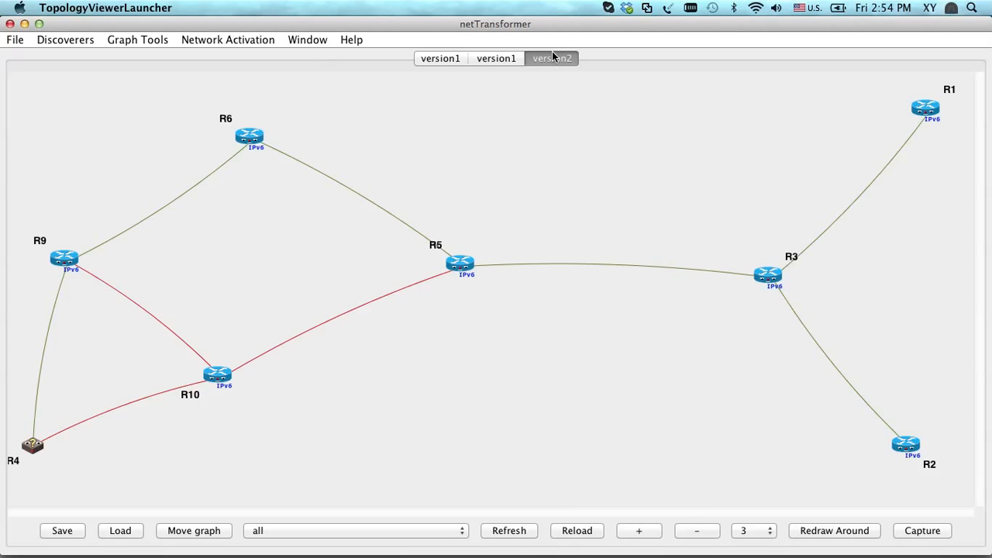
Reload the version2 graph repeatedly to refresh its discovered devices and rearrange the layout
left_click(564, 534)
left_click(565, 535)
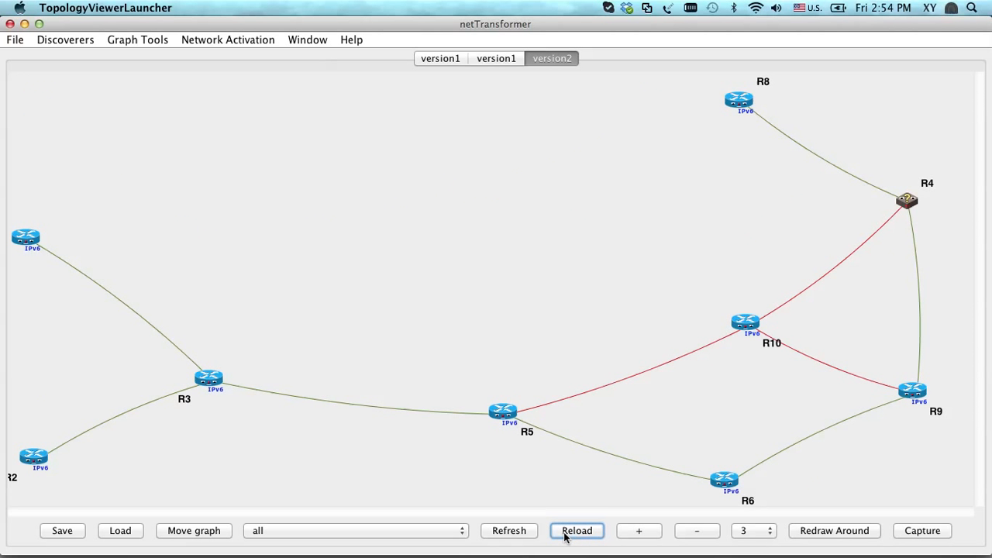
left_click(564, 535)
left_click(565, 534)
left_click(564, 535)
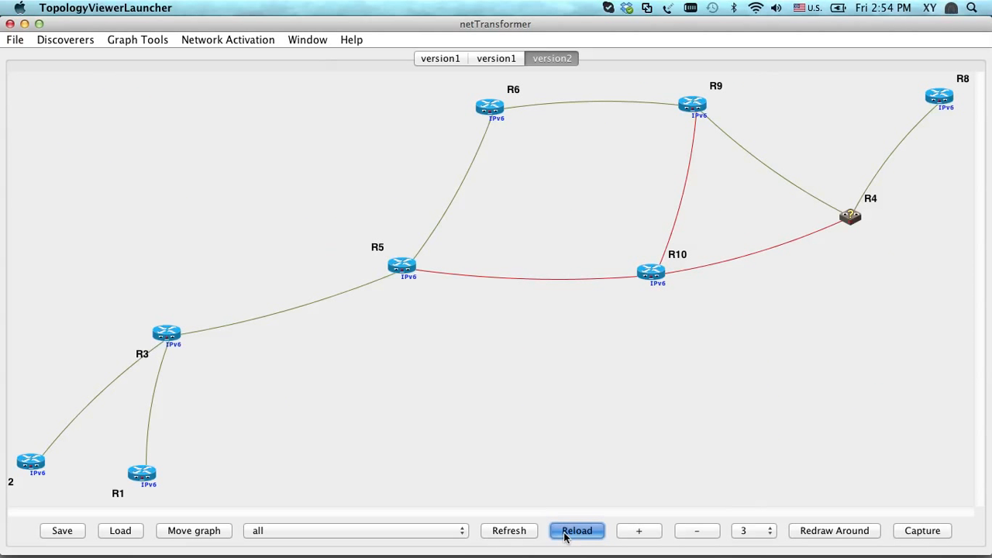
left_click(564, 535)
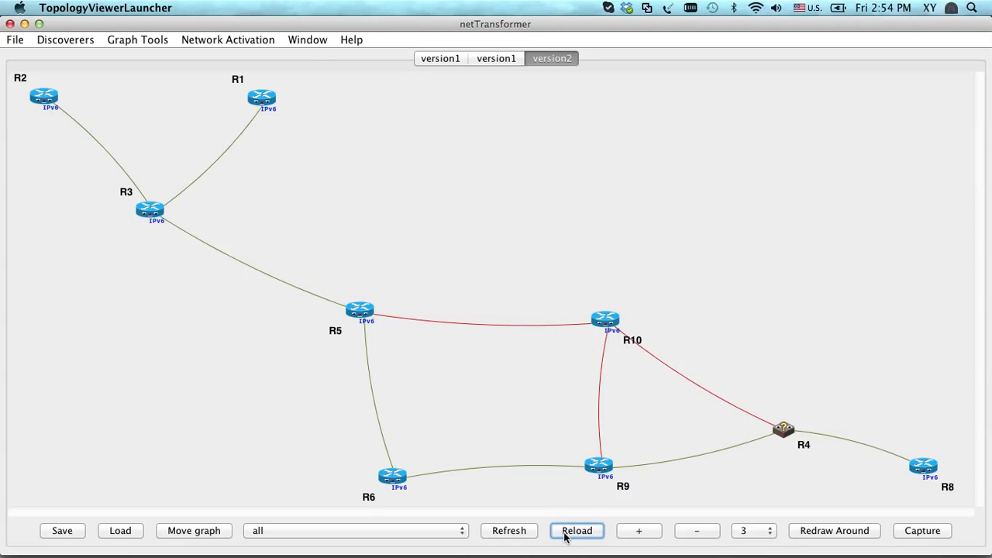
left_click(564, 534)
left_click(564, 535)
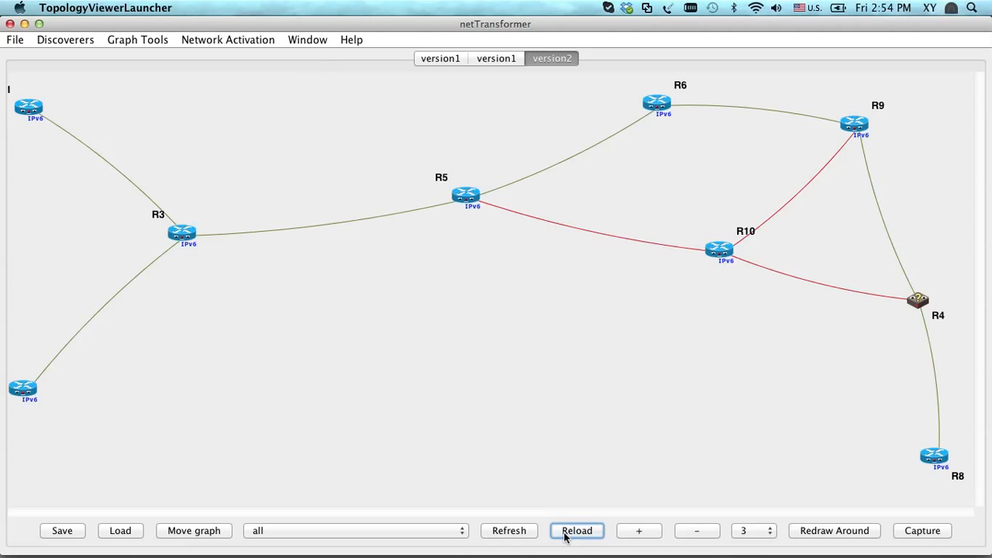
left_click(564, 534)
left_click(564, 535)
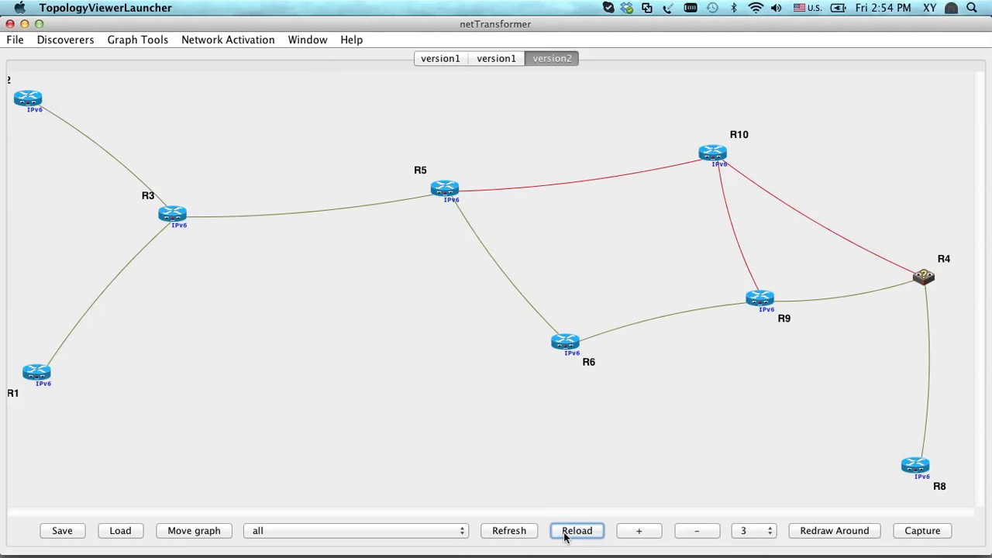
left_click(564, 535)
left_click(565, 535)
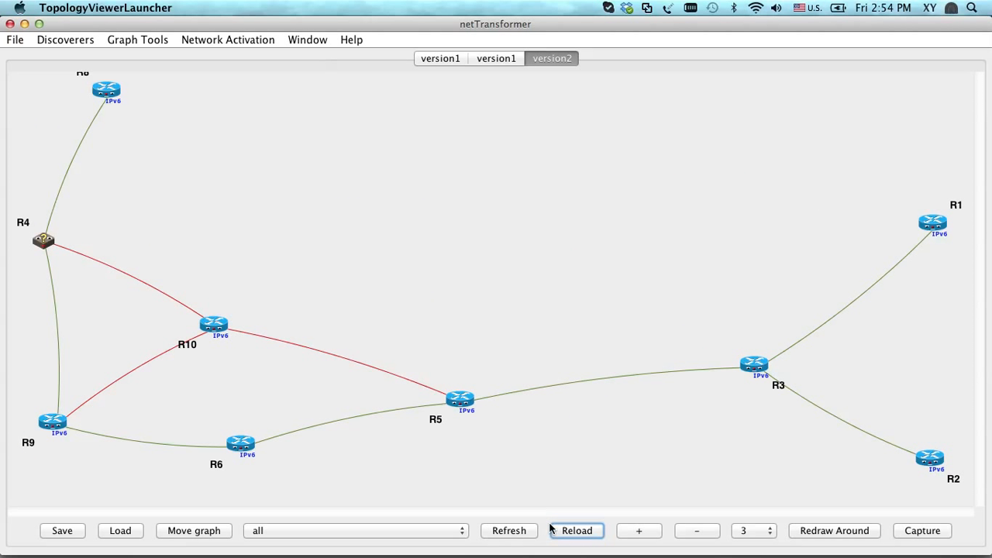
Filter the version2 graph to ISIS and refresh it to examine the ISIS-connected routers
left_click(344, 531)
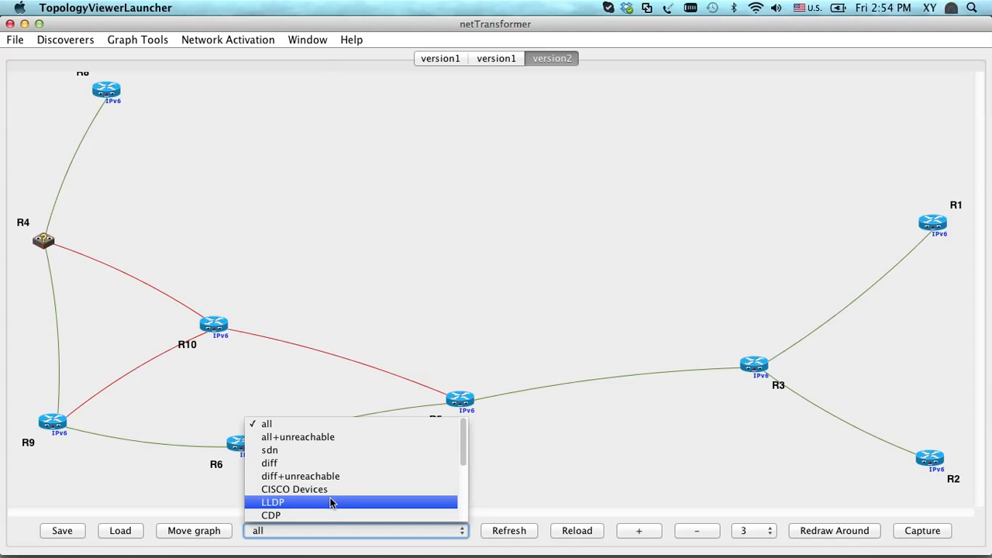
scroll(326, 501, "down", 2)
scroll(326, 505, "down", 2)
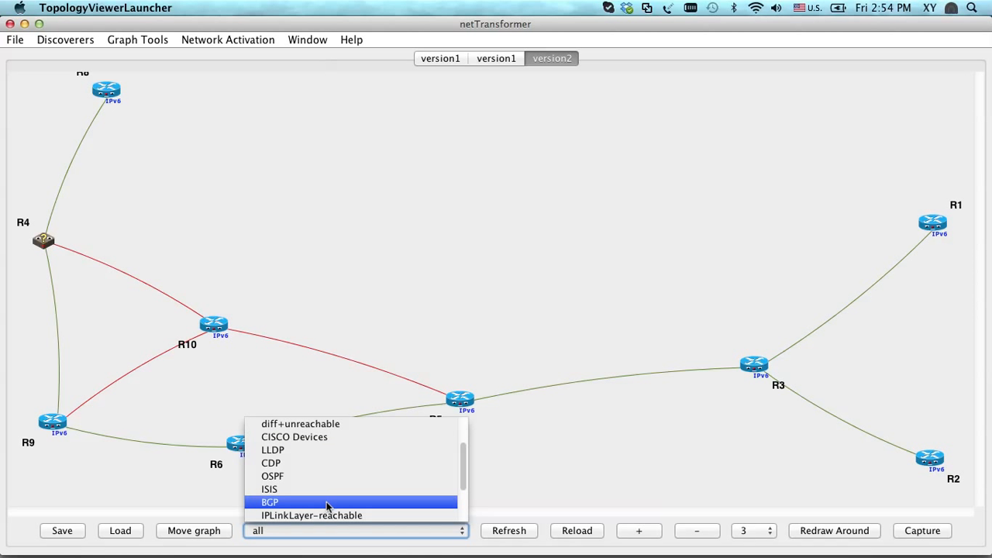
left_click(326, 491)
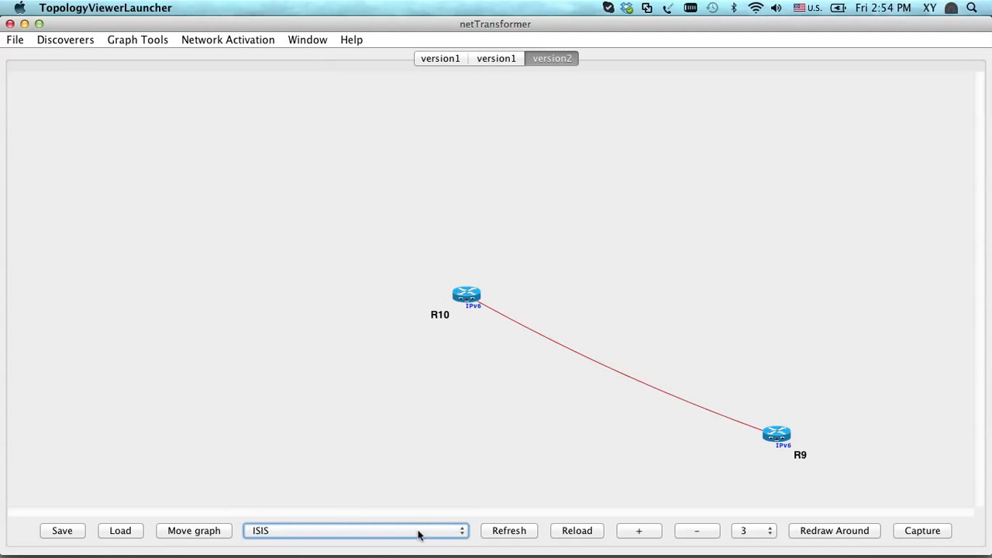
left_click(509, 535)
Restore the graph filter to all and reload the version2 graph until its layout is spread out
left_click(430, 534)
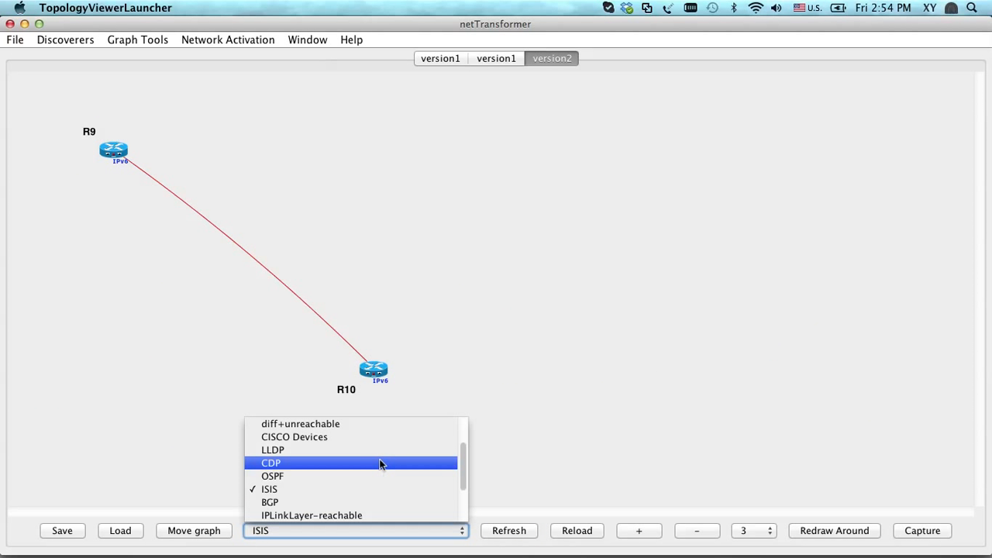
scroll(378, 457, "up", 4)
left_click(359, 423)
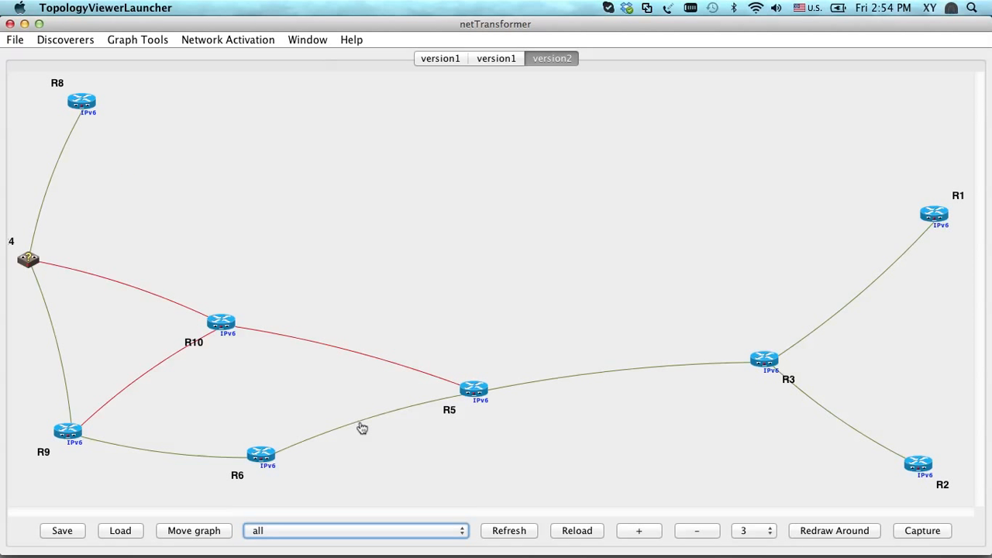
left_click(583, 533)
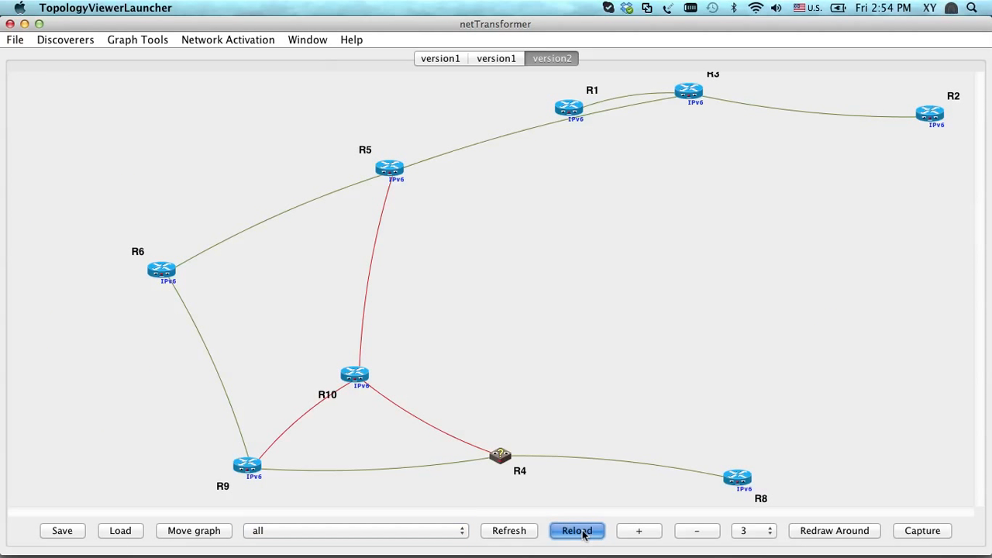
left_click(583, 533)
left_click(583, 534)
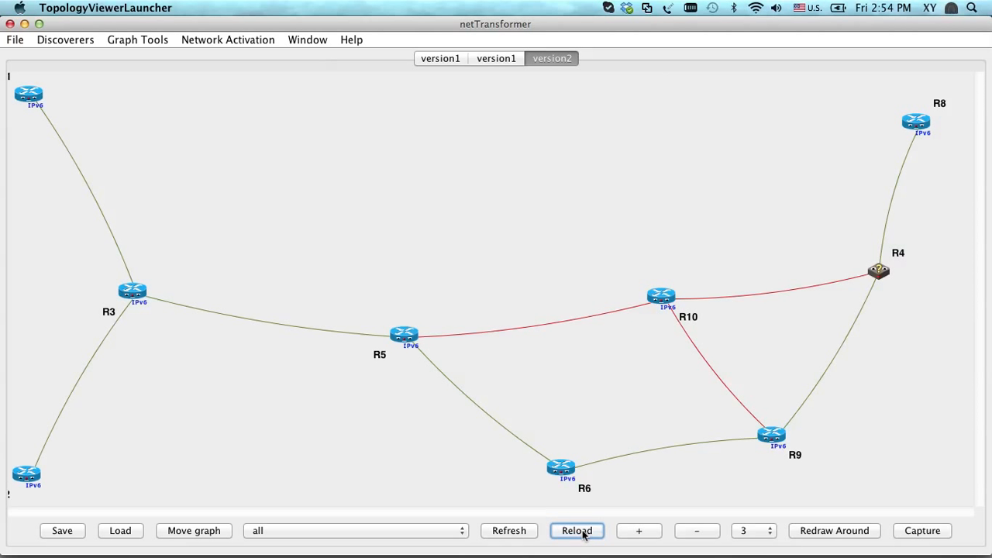
left_click(582, 533)
left_click(583, 533)
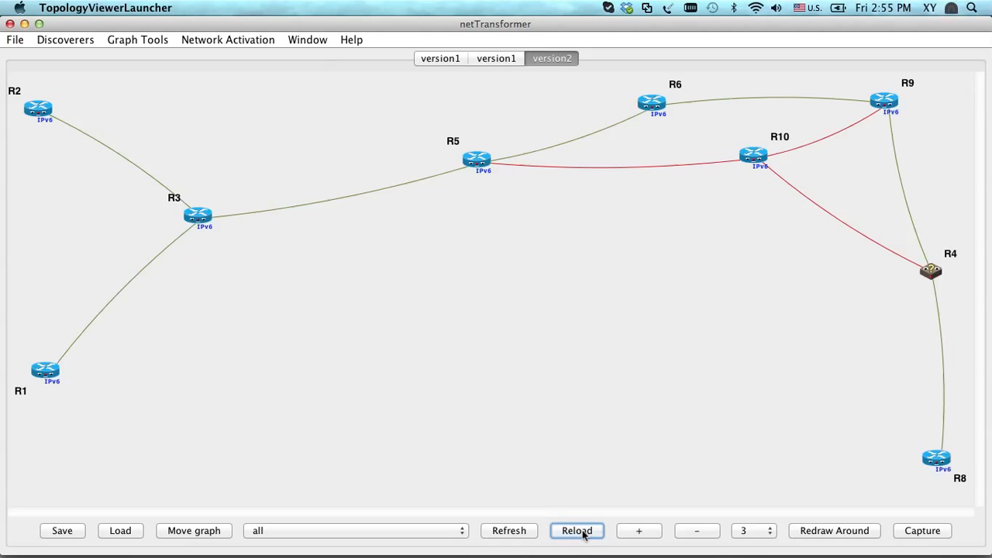
left_click(583, 533)
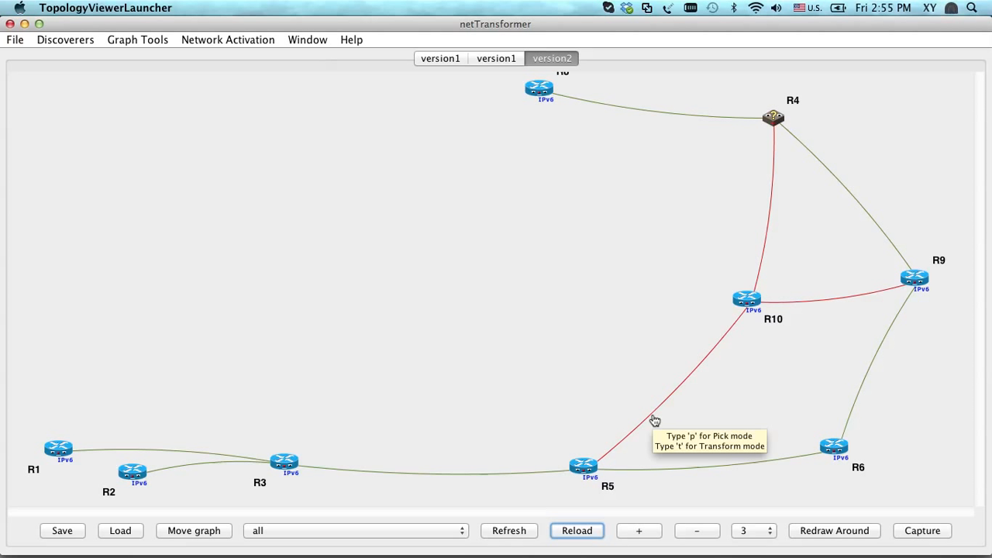
Inspect the details of the R5–R10 link, router R5, and the R5–R6 and R6–R9 links
mouse_move(653, 418)
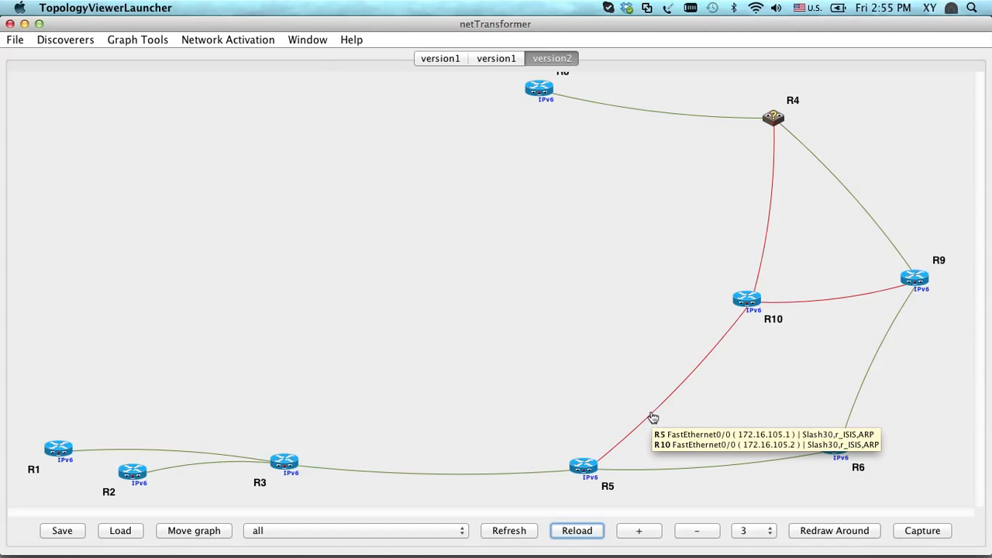
mouse_move(583, 474)
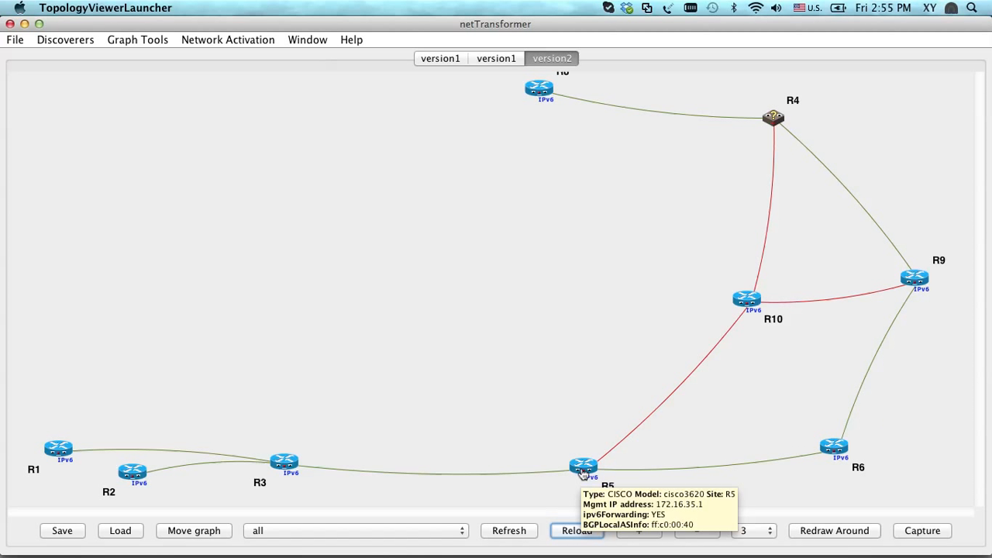
mouse_move(714, 471)
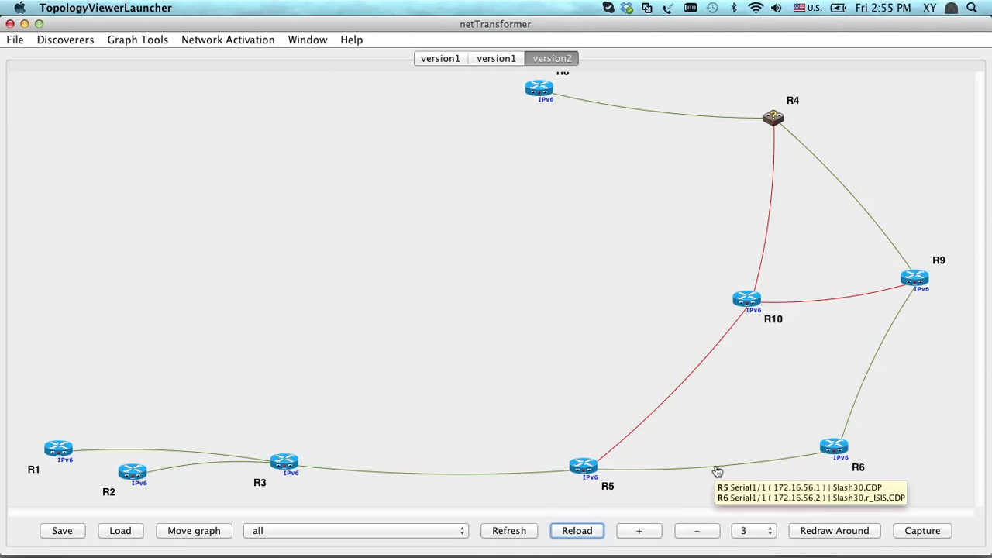
mouse_move(874, 373)
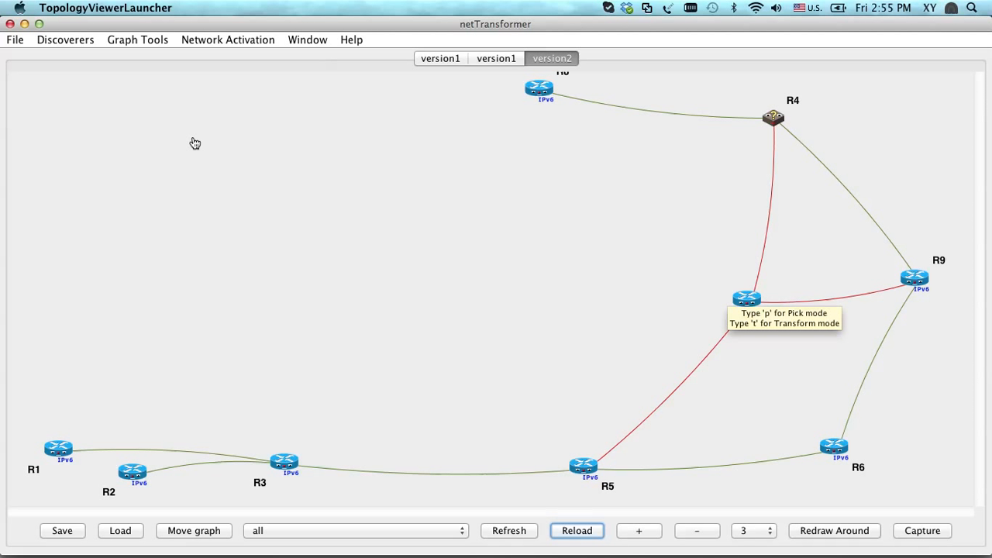
Bring the version1 Discovery Manager window forward to check its log, and close it
mouse_move(724, 530)
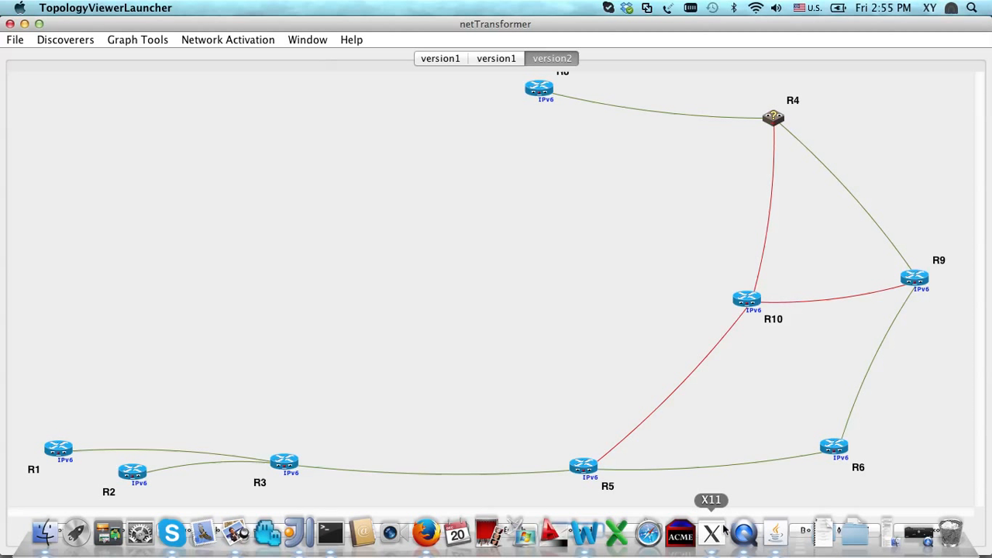
right_click(775, 543)
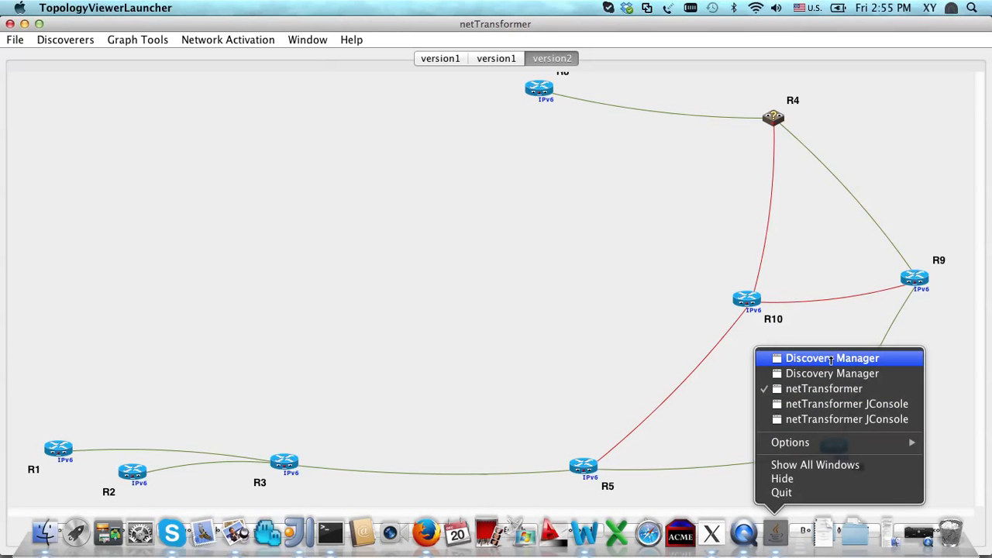
left_click(831, 358)
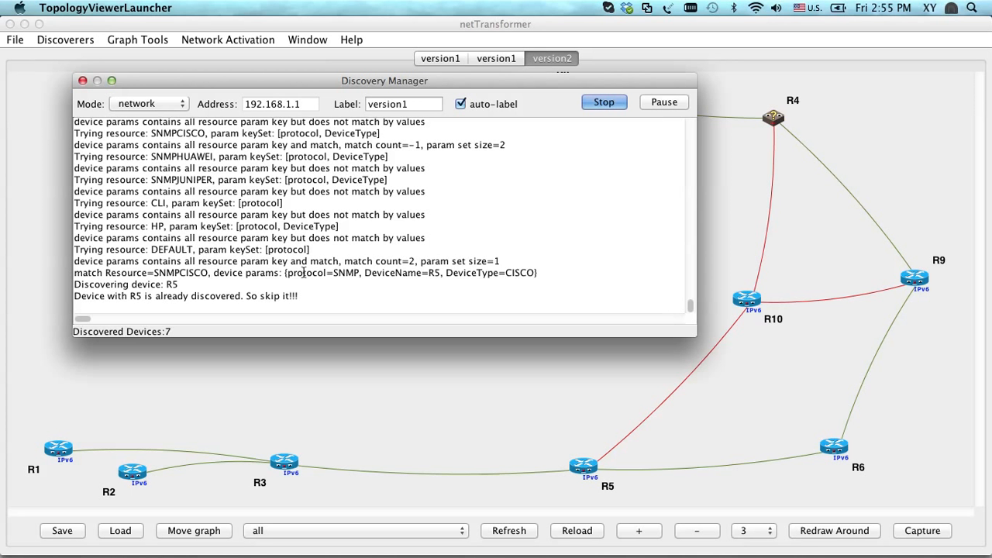
left_click(83, 81)
Bring the version2 Discovery Manager window forward and close it
mouse_move(833, 551)
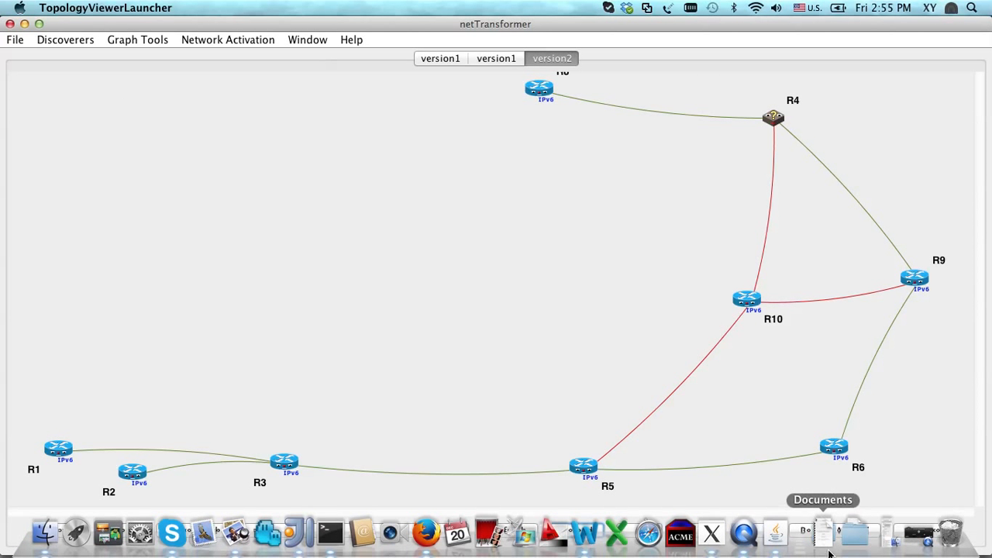
right_click(775, 533)
left_click(849, 373)
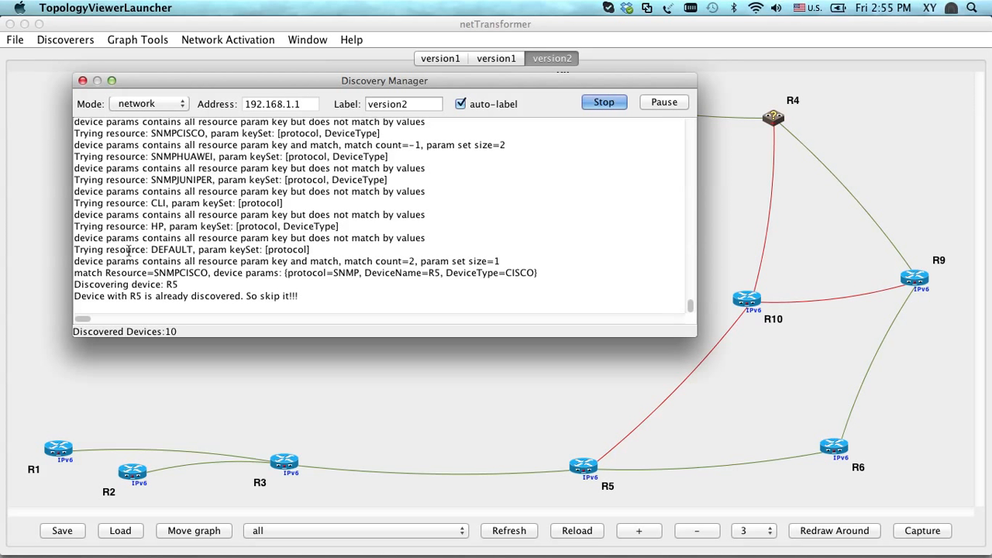
left_click(82, 81)
Start a graph diff and choose undirected.graphmls from the network/version1 folder as Graph1
left_click(19, 43)
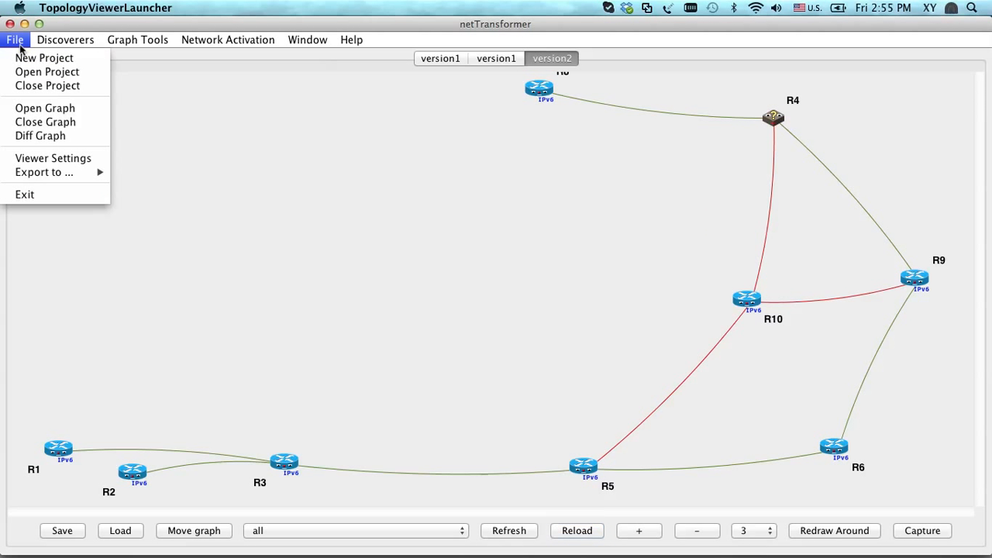
left_click(43, 136)
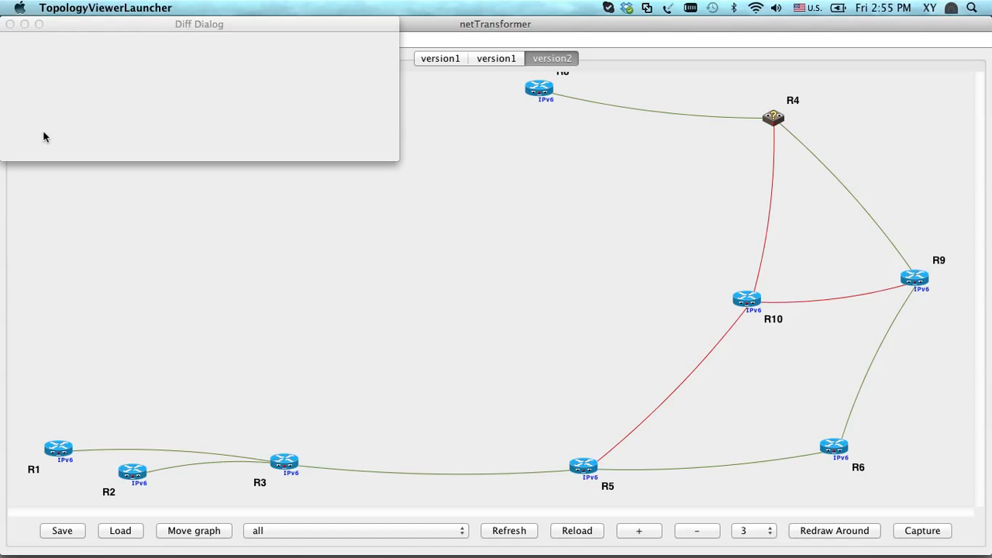
left_click(383, 45)
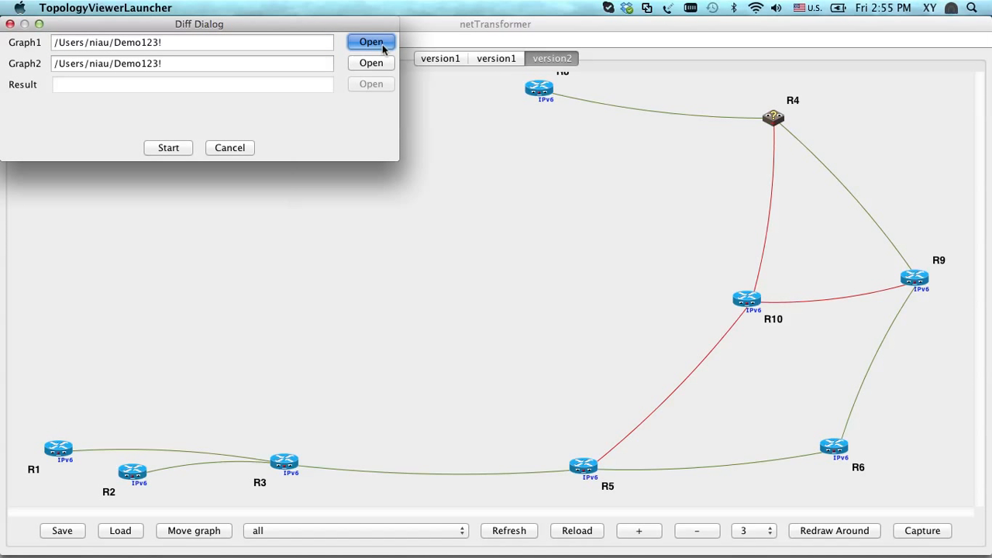
double_click(358, 256)
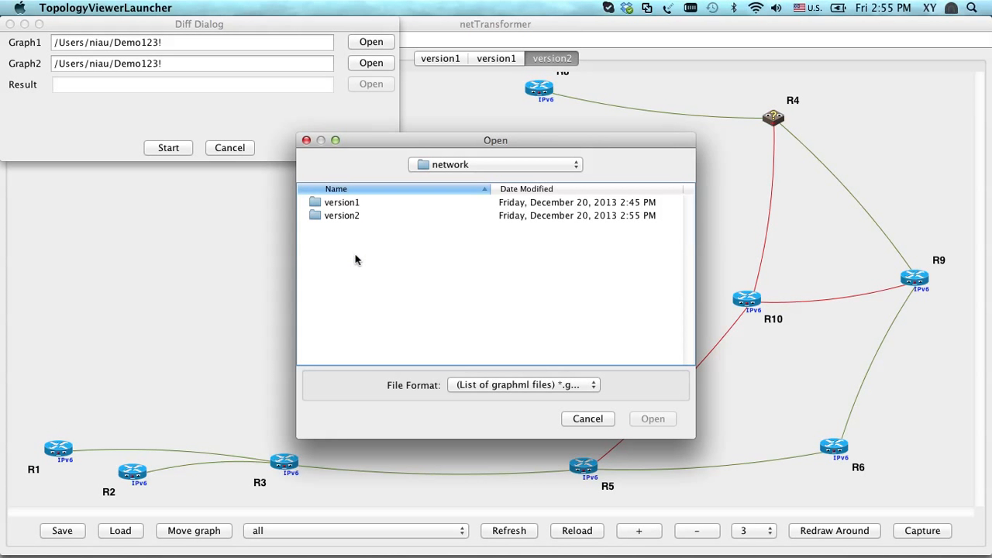
double_click(351, 203)
scroll(363, 337, "down", 3)
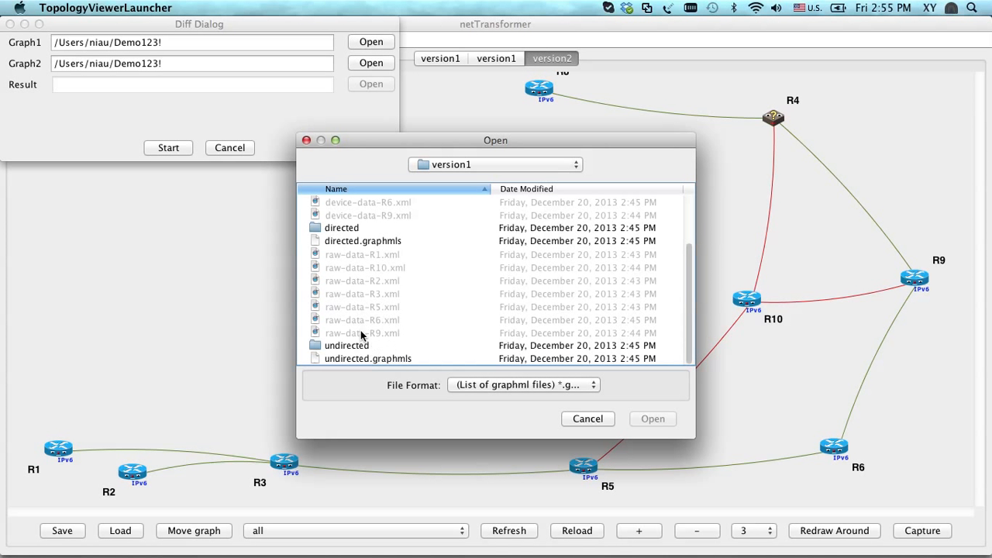
double_click(364, 358)
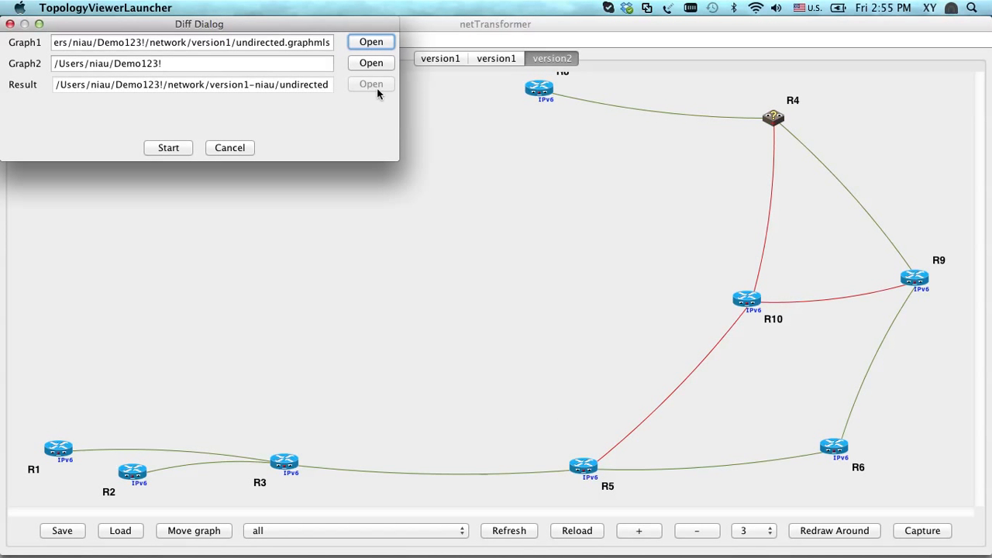
Choose undirected.graphmls from the network/version2 folder as Graph2 and run the comparison
left_click(370, 65)
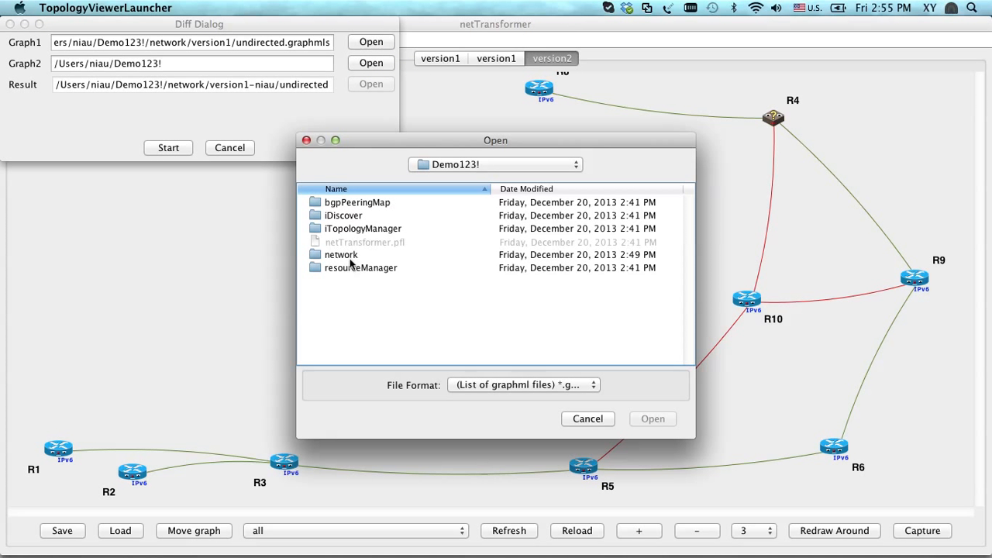
double_click(347, 256)
left_click(345, 220)
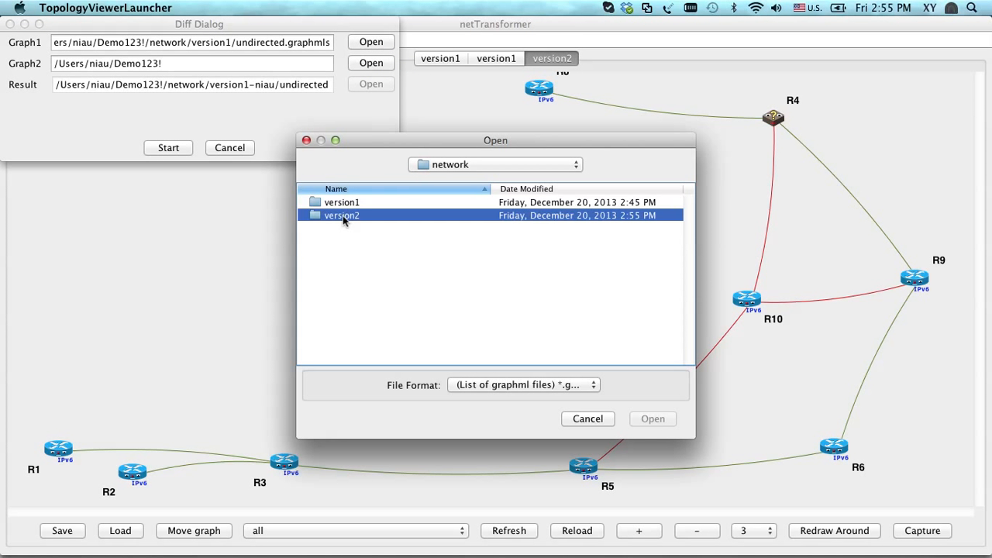
double_click(343, 217)
scroll(348, 279, "down", 3)
left_click(359, 359)
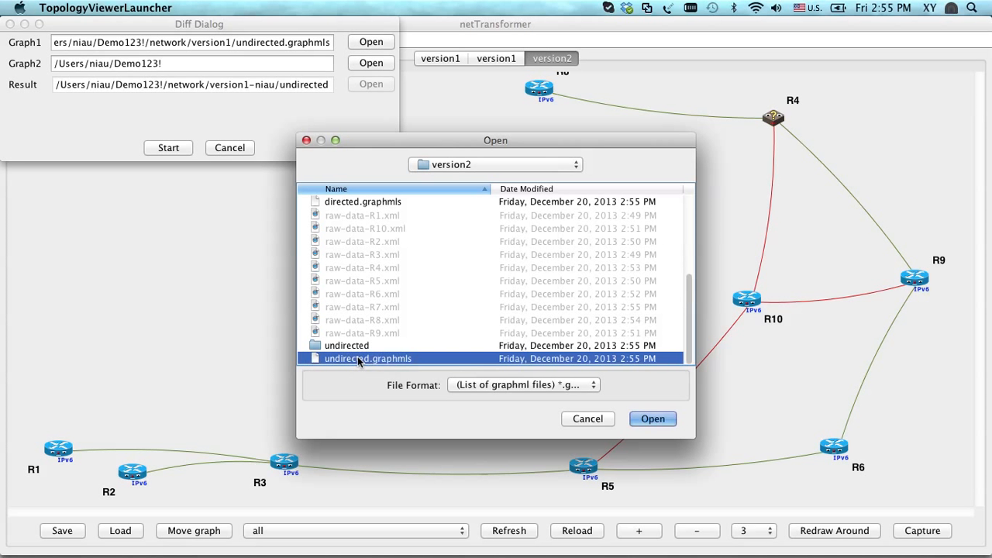
double_click(358, 359)
left_click(172, 148)
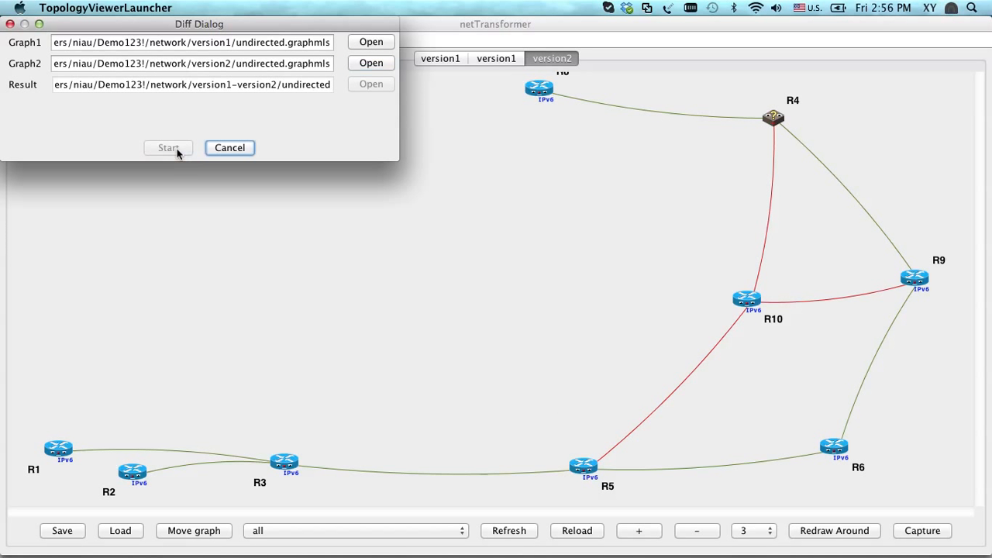
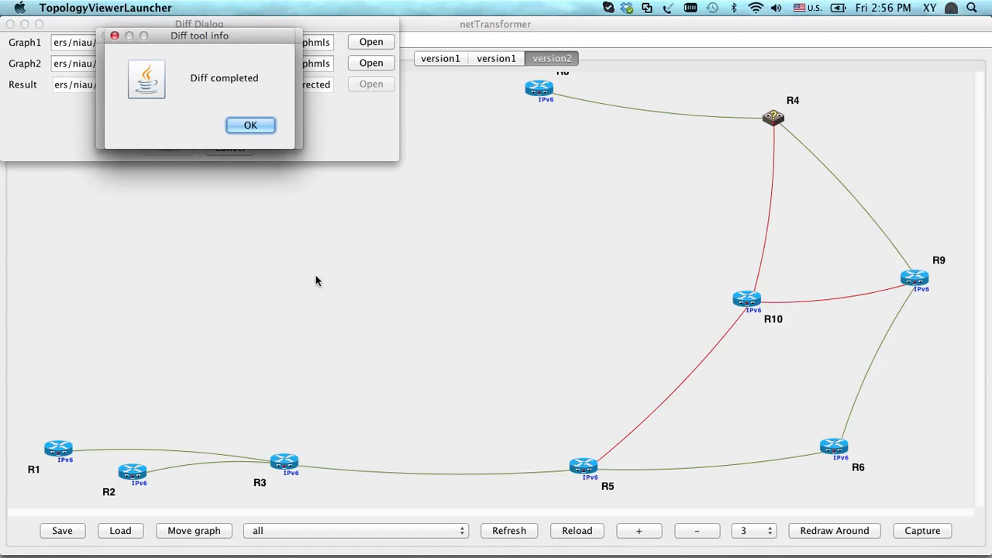
Dismiss the diff completion notice, open the version1-version2 graph and set its view filter to diff
left_click(257, 127)
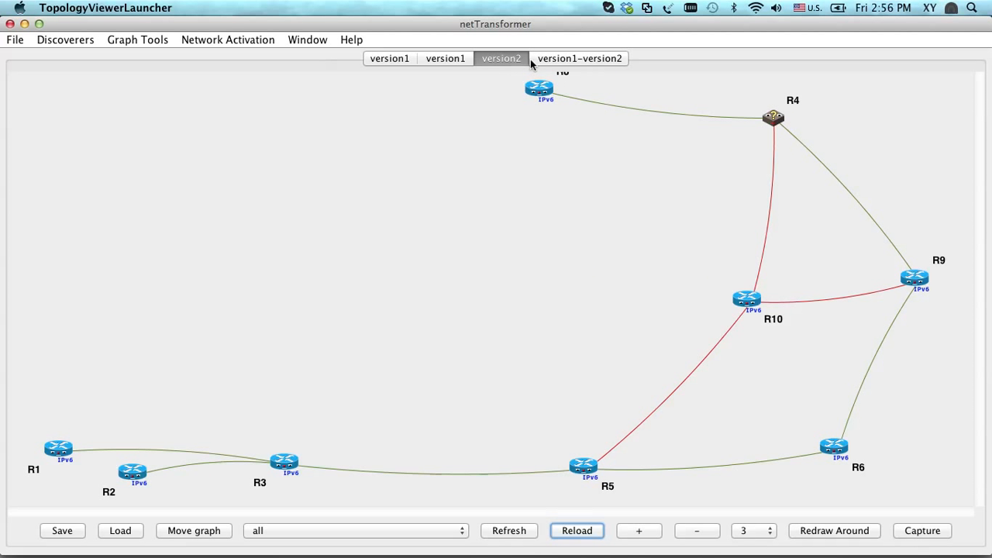
left_click(557, 62)
scroll(478, 301, "up", 3)
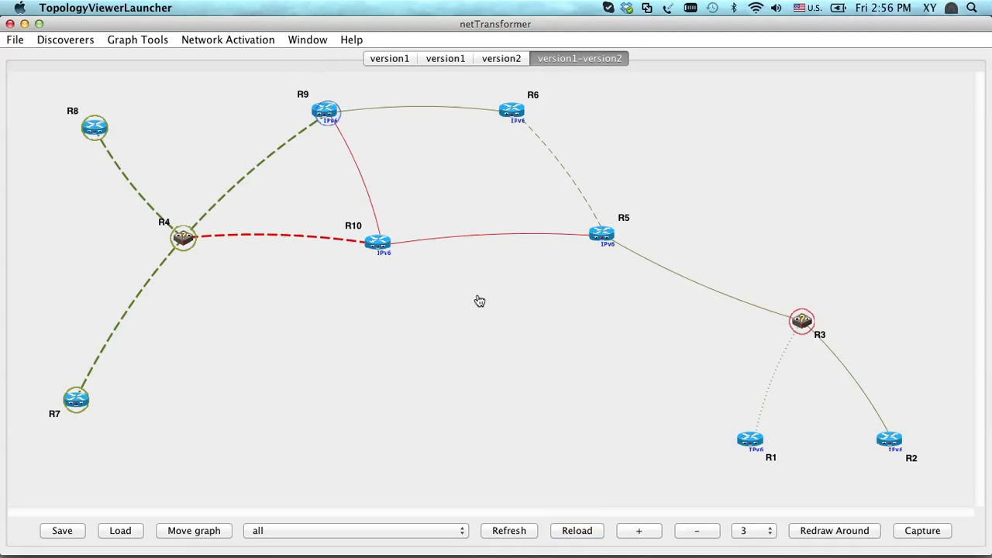
left_click(400, 531)
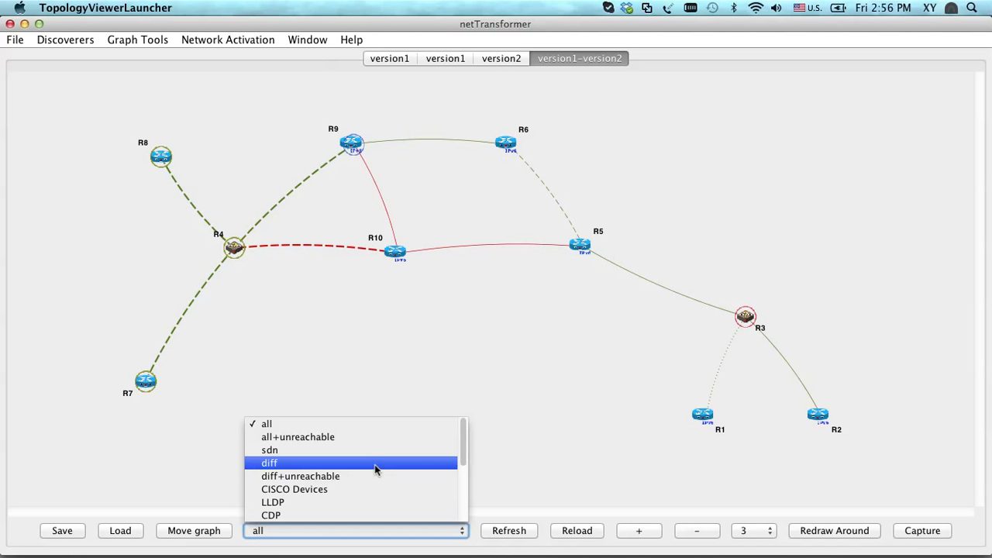
left_click(375, 464)
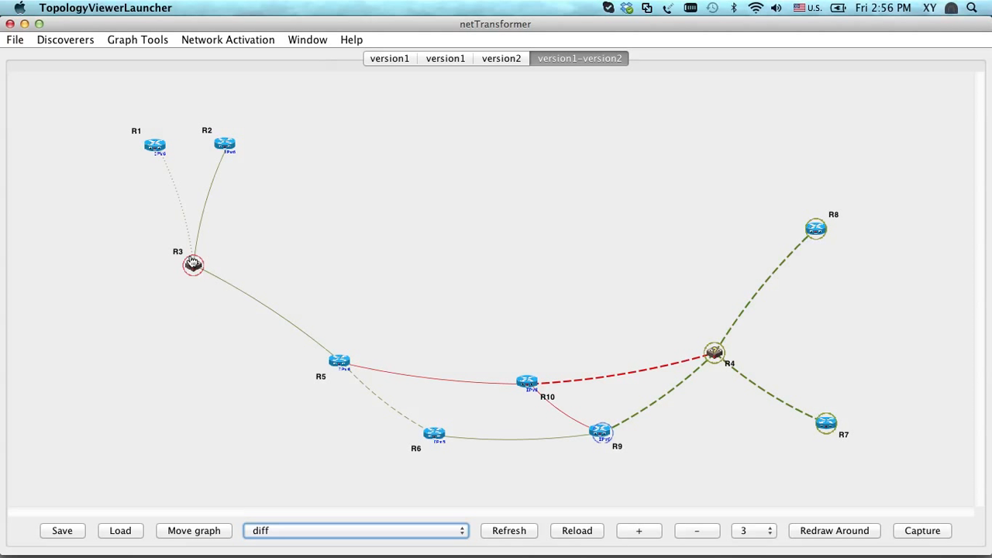
Examine the diff status of routers R3, R4, R8 and R7 in the version1-version2 graph
mouse_move(193, 269)
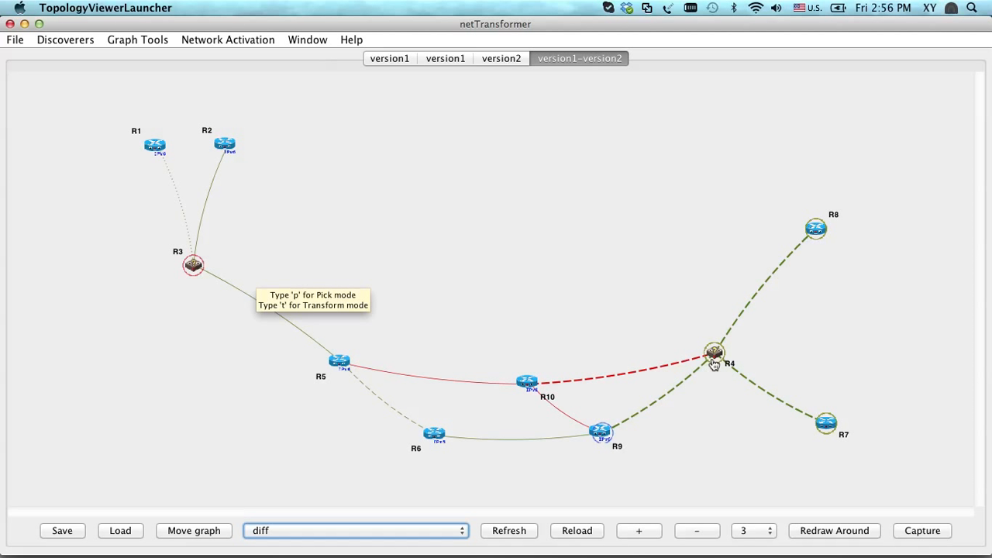
mouse_move(718, 355)
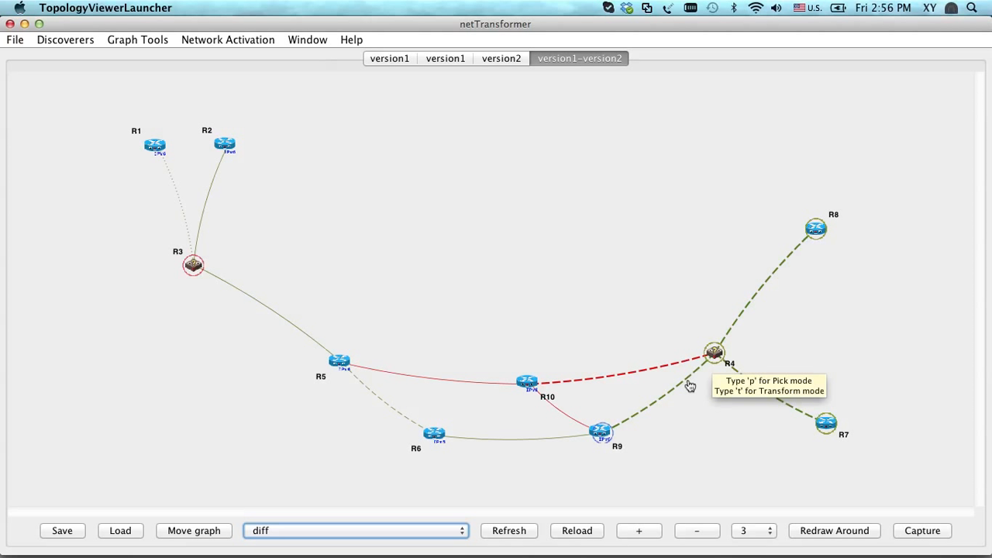
mouse_move(687, 379)
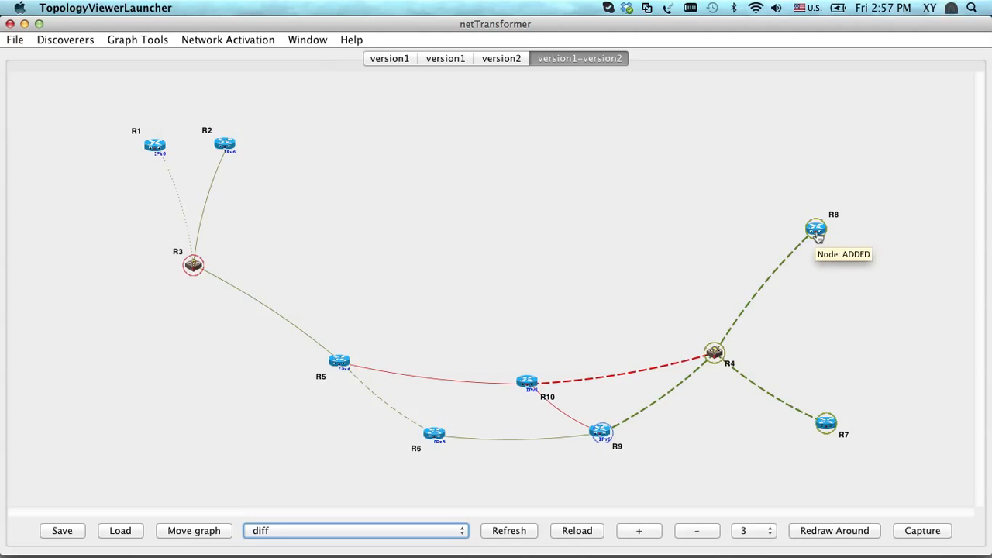
scroll(820, 216, "up", 4)
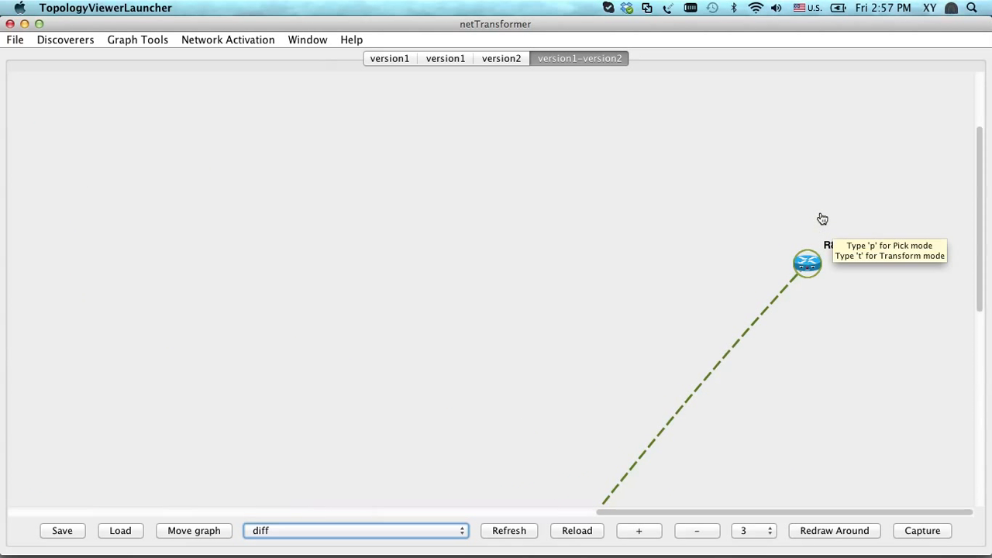
scroll(821, 218, "down", 4)
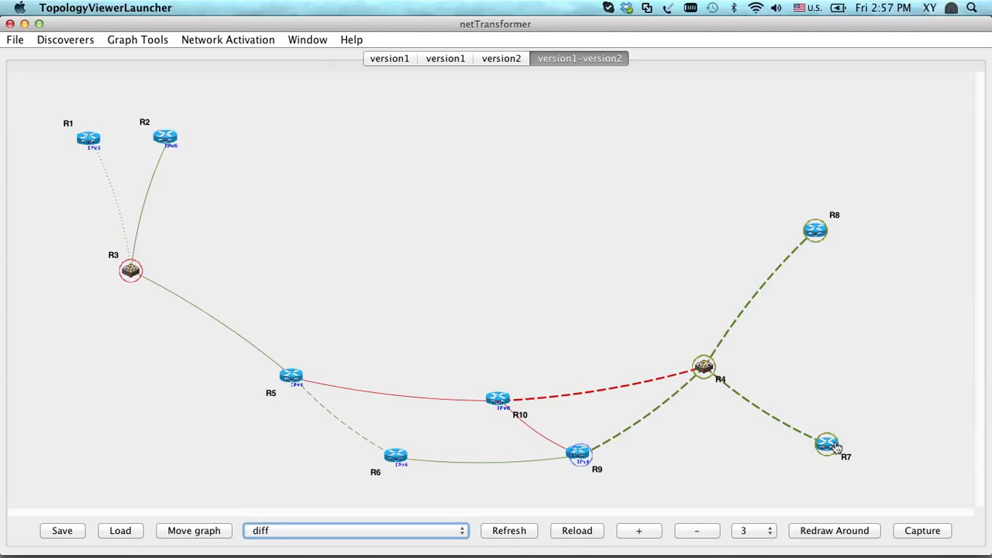
mouse_move(832, 448)
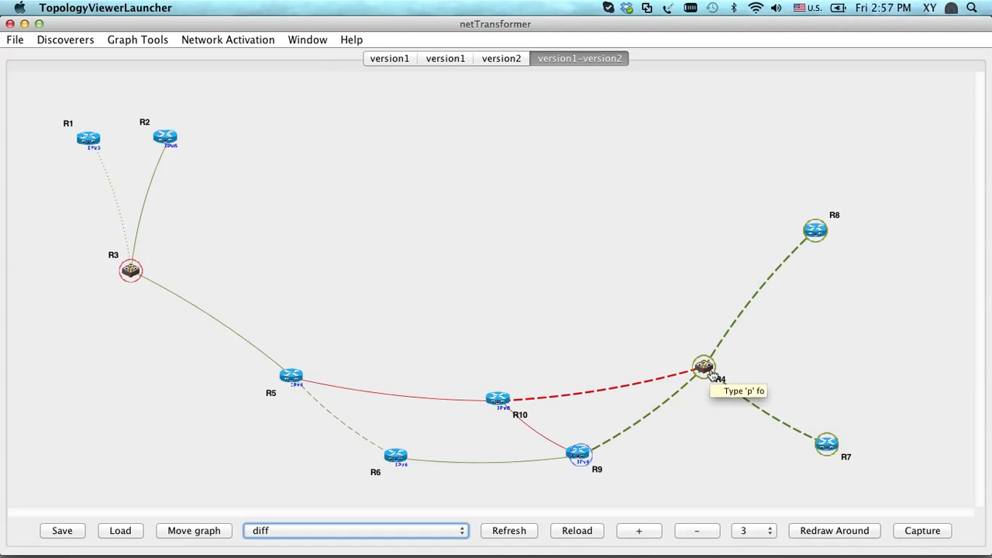
mouse_move(712, 374)
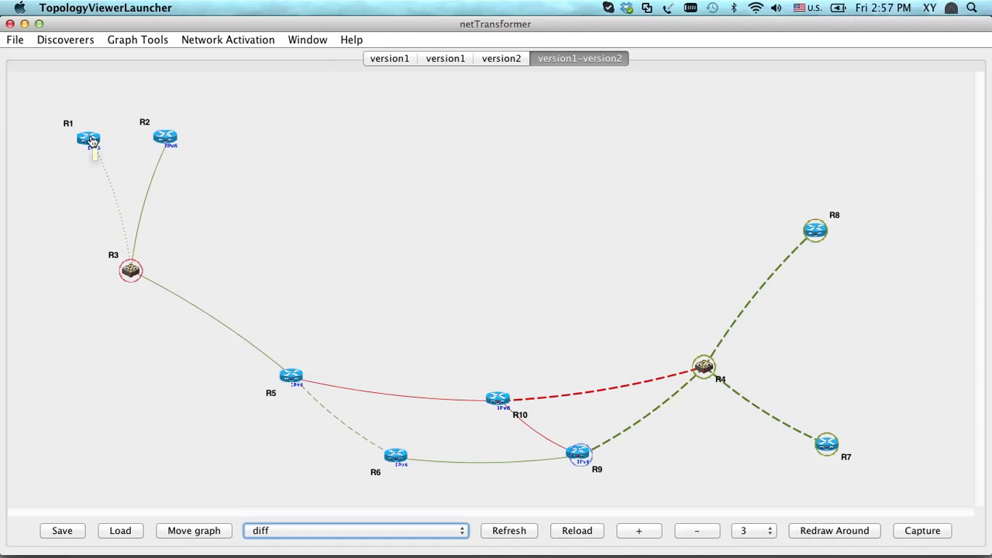
Move R1 below R3 and check the diff status of R3 and the dotted link between them
left_click_drag(91, 141, 40, 364)
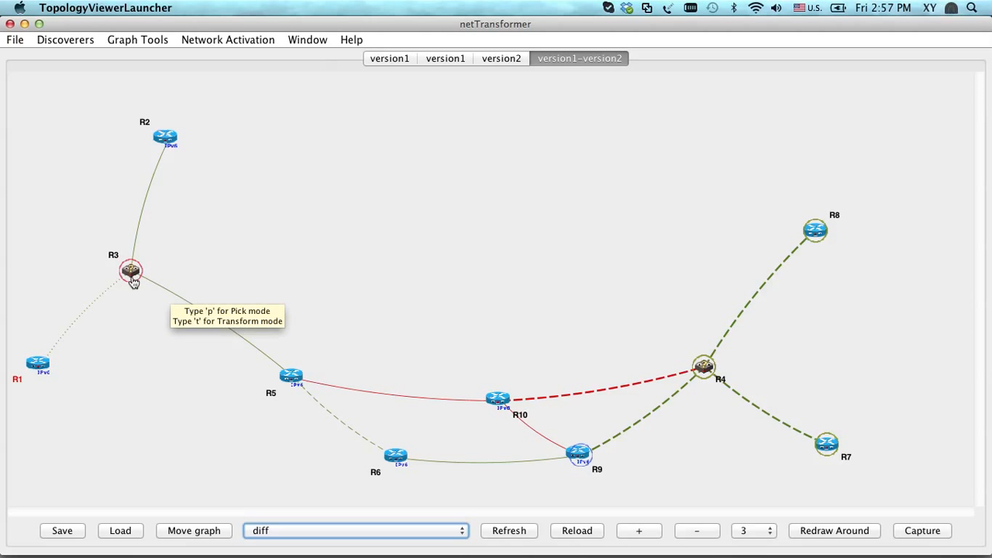
mouse_move(133, 279)
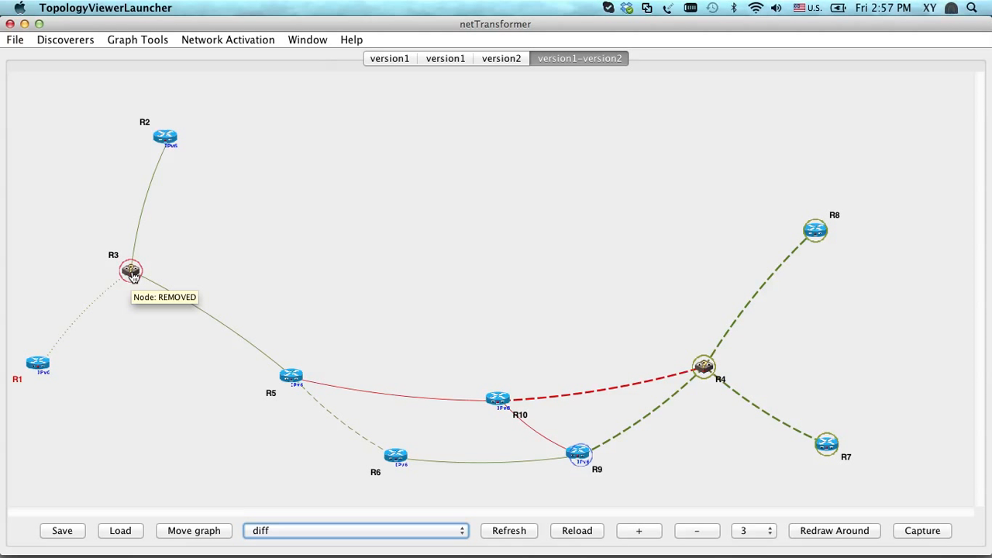
right_click(133, 277)
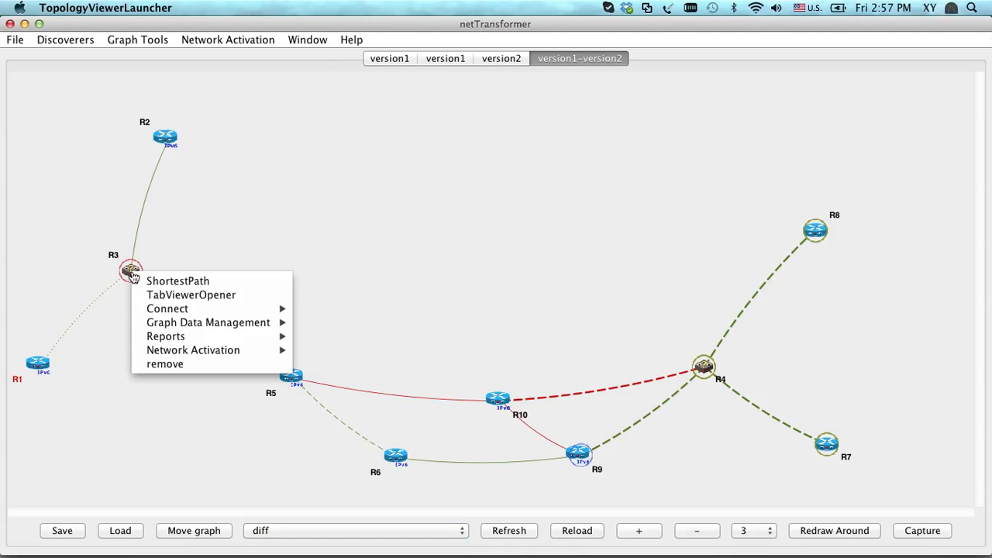
left_click(85, 319)
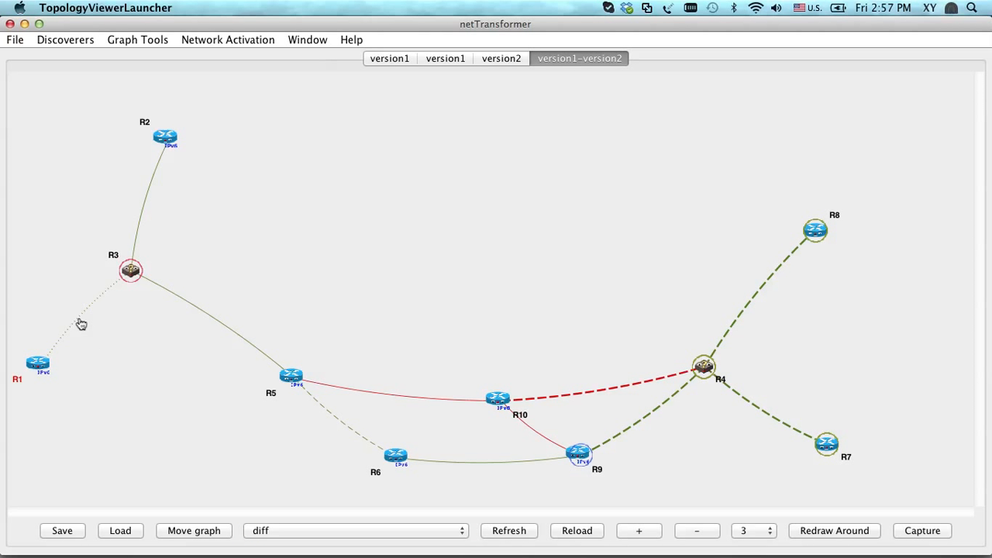
mouse_move(82, 324)
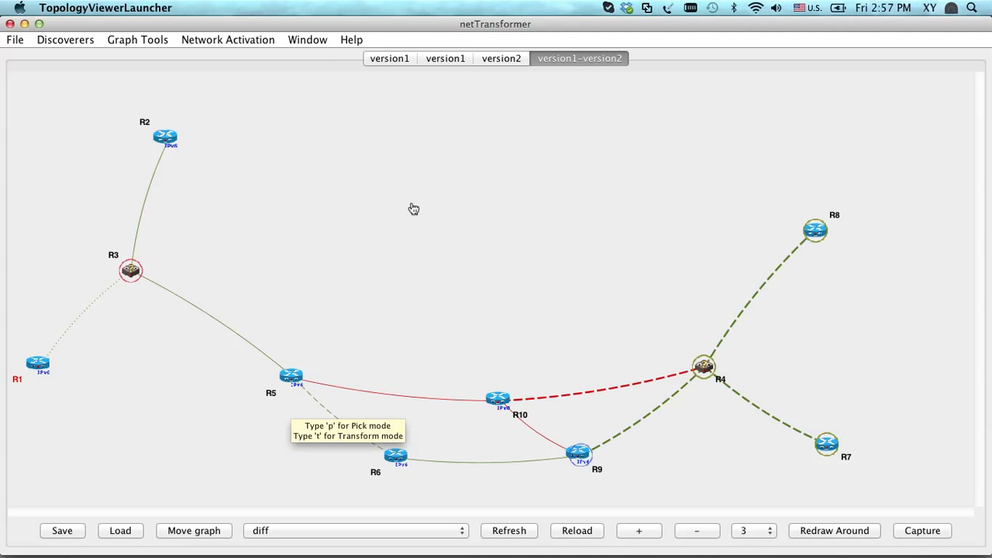
Refresh the diff graph's layout repeatedly until the routers are evenly spread between R3 and R4
left_click(514, 533)
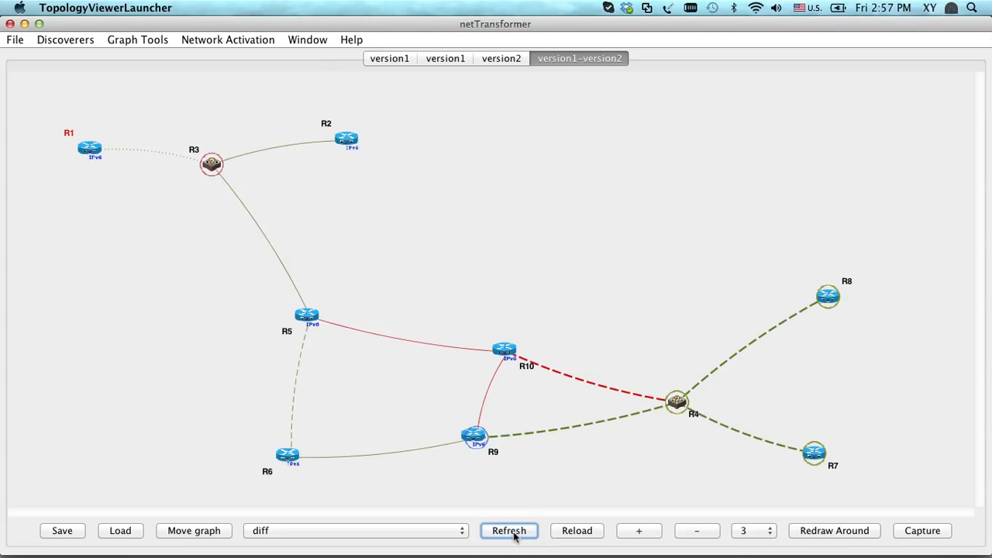
left_click(509, 531)
left_click(509, 531)
left_click(509, 531)
left_click(510, 531)
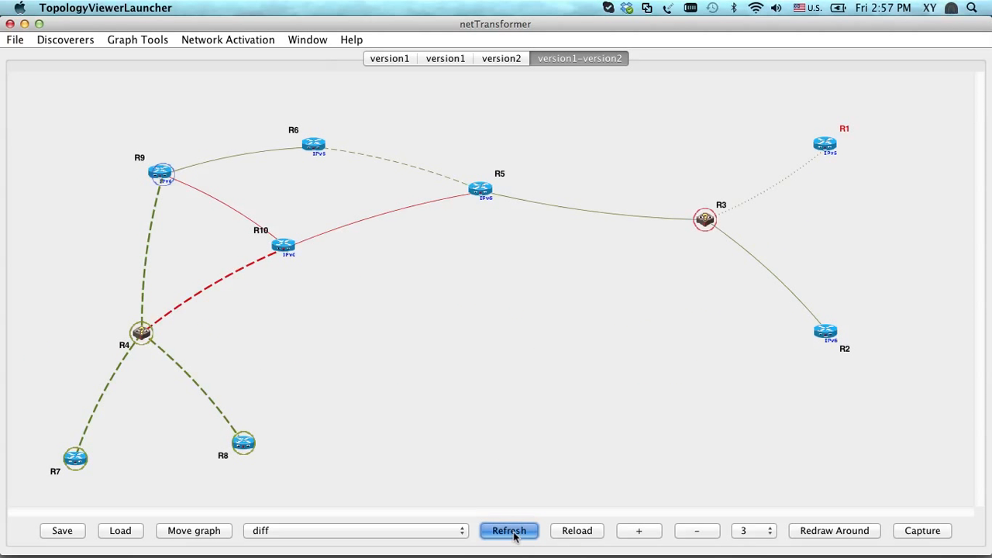
left_click(509, 531)
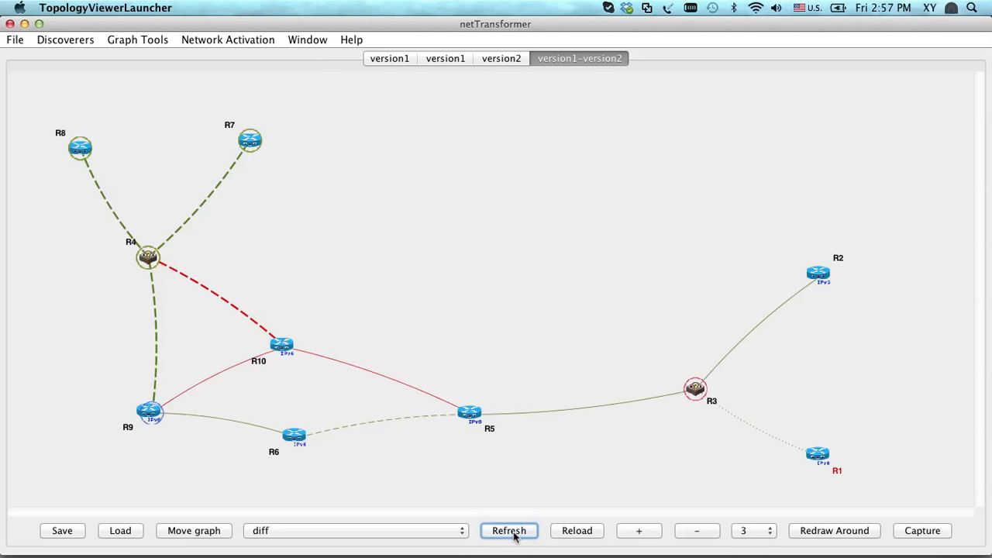
left_click(509, 531)
left_click(509, 531)
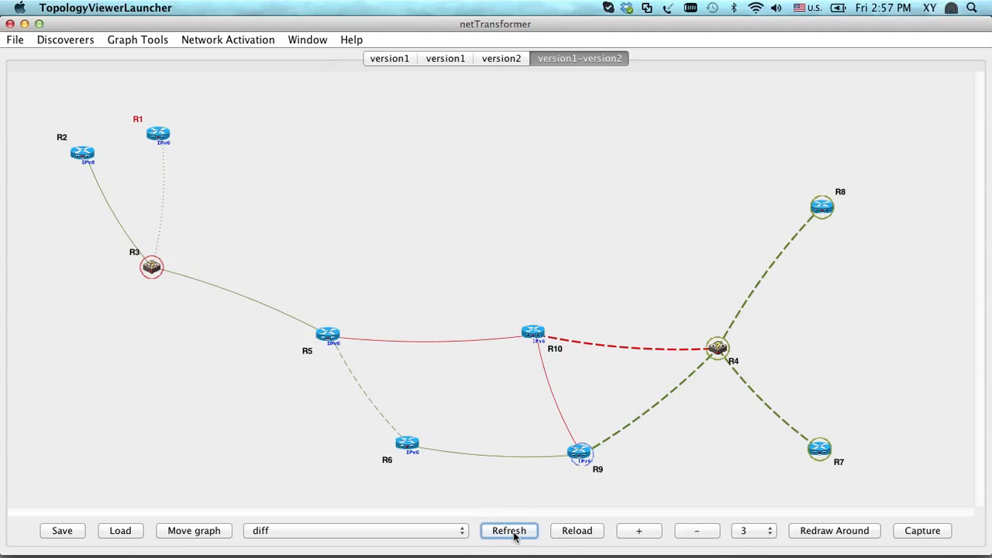
Show the whole version2 graph and move R8 down to about the height between R4 and R10
left_click(501, 61)
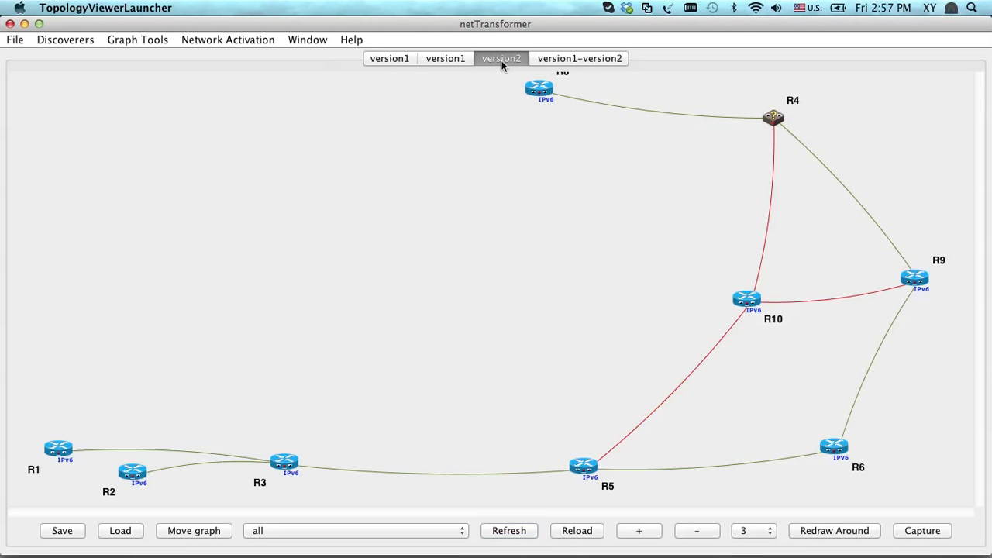
left_click(697, 531)
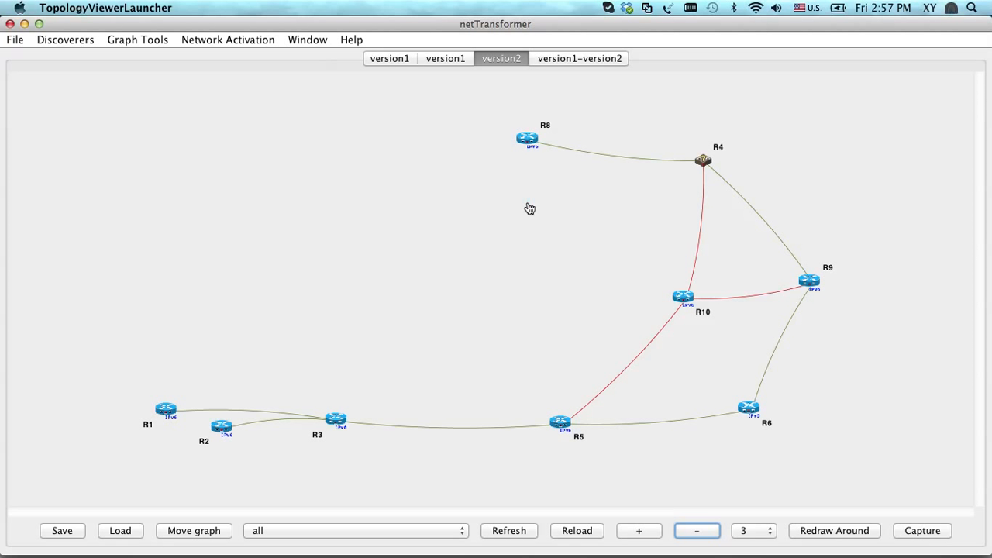
left_click_drag(528, 140, 541, 217)
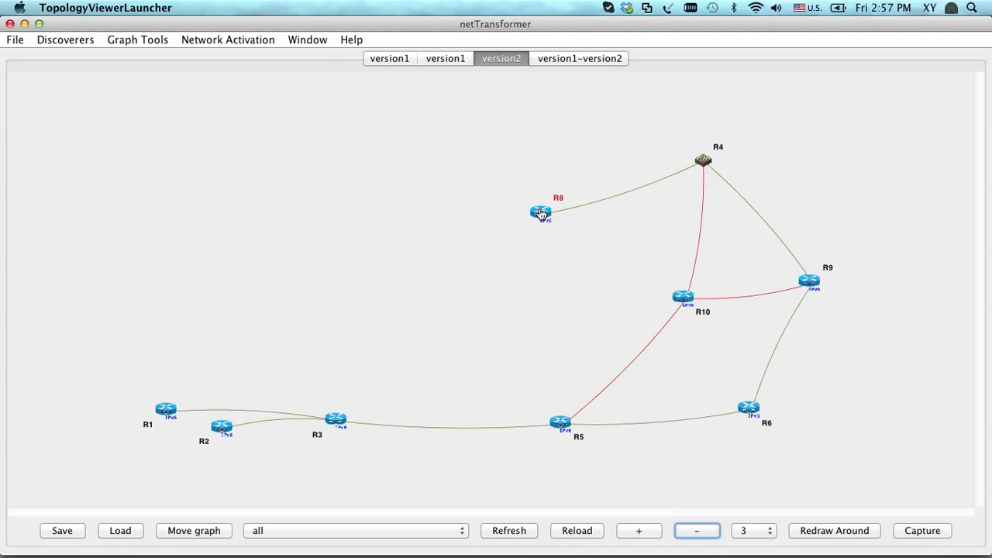
Select R1, R2, R3 and R5 together, start network activation for them, review R5's available services and cancel its form
left_click_drag(111, 389, 603, 487)
right_click(168, 410)
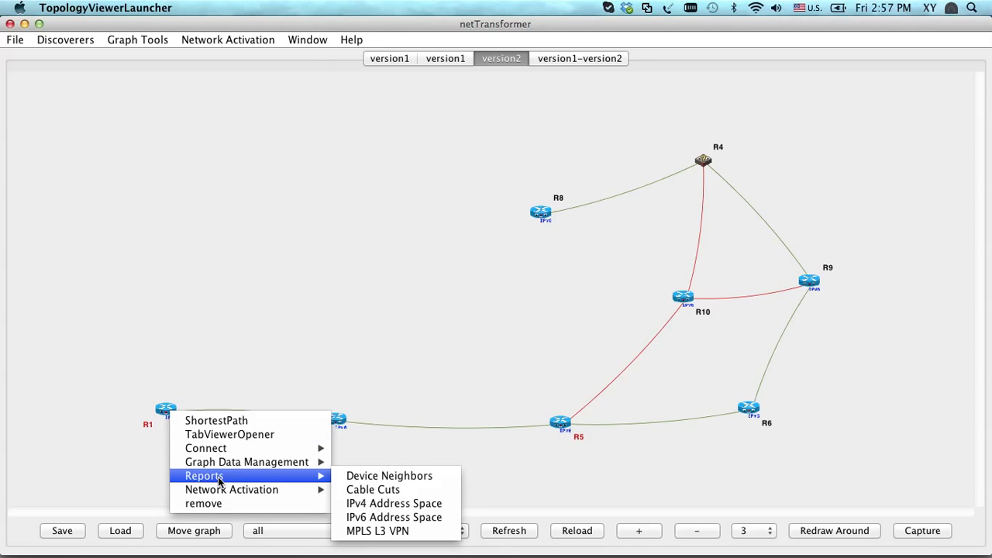
mouse_move(233, 490)
left_click(378, 490)
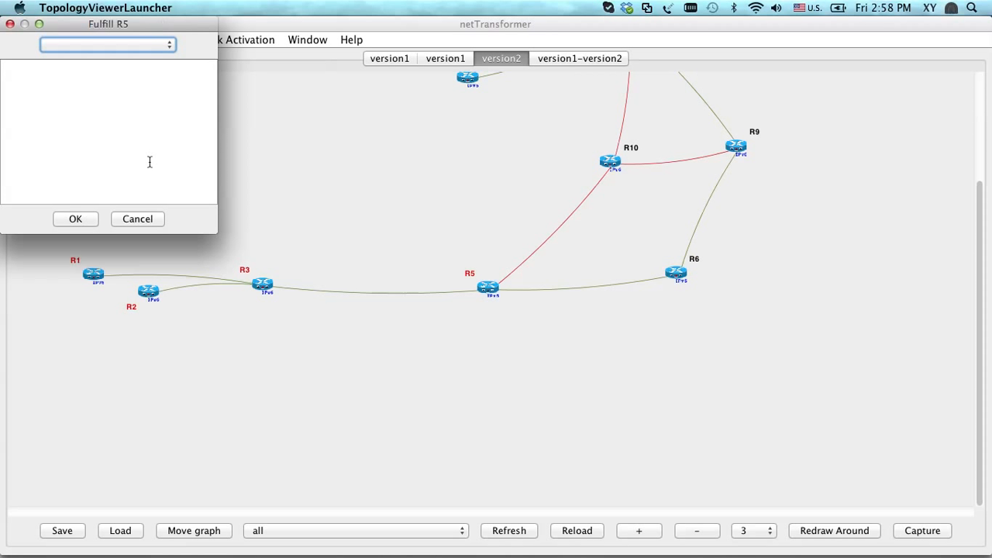
left_click(108, 45)
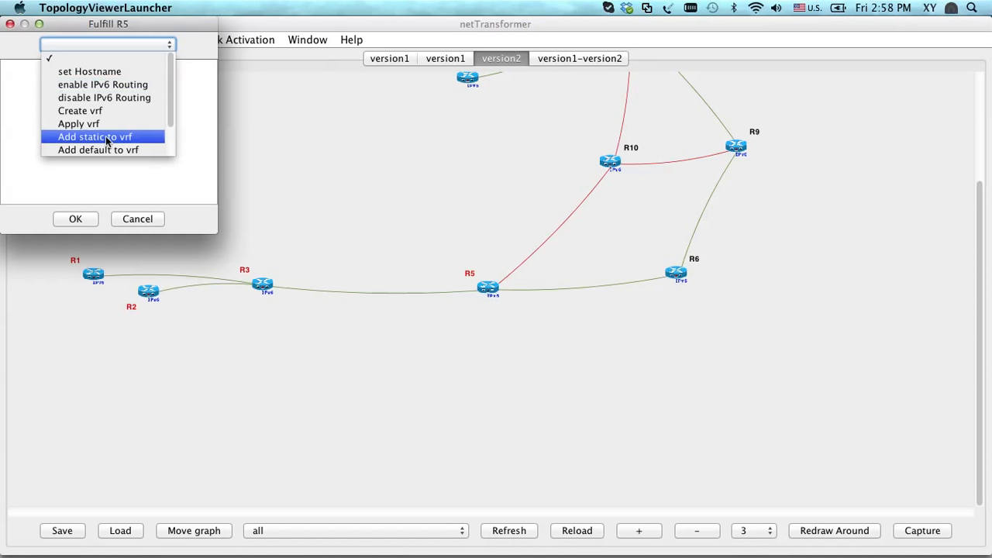
left_click(106, 48)
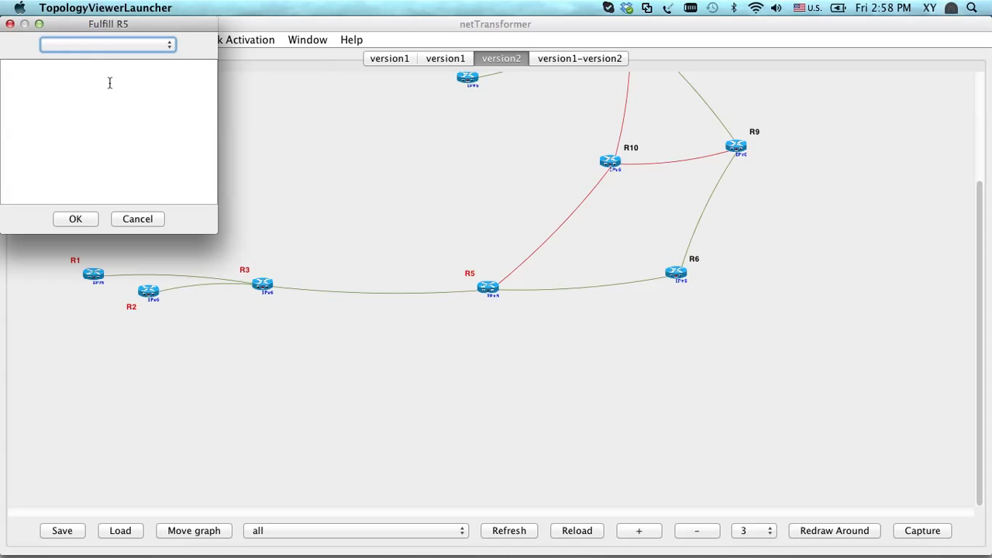
left_click(134, 220)
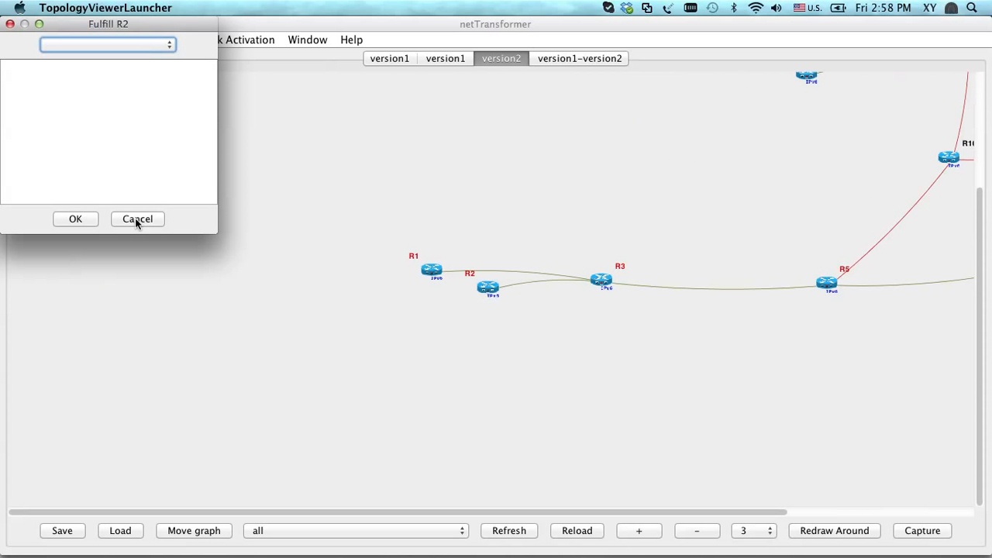
Review R2's available services and cancel the activation forms for R2, R3 and R1
left_click(128, 48)
left_click(118, 44)
left_click(146, 220)
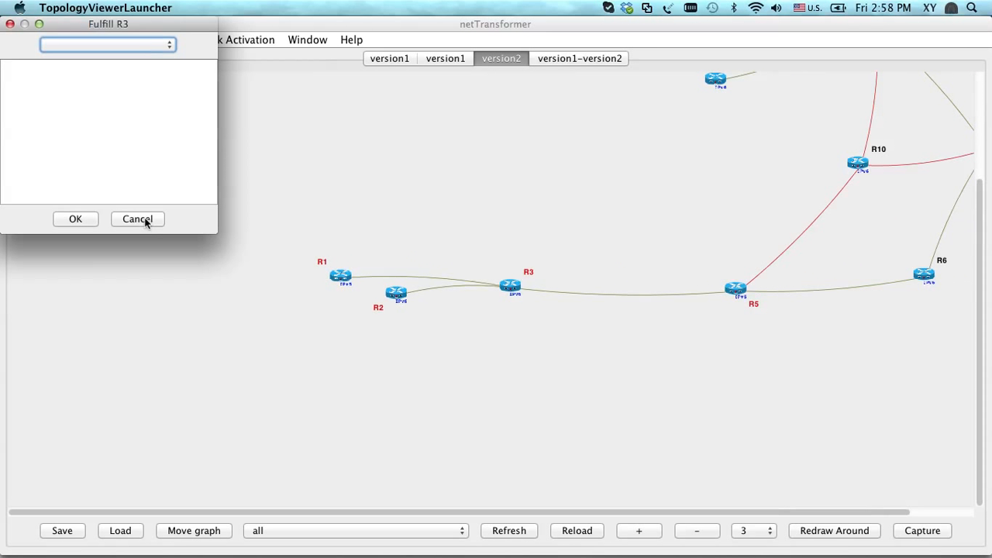
left_click(145, 222)
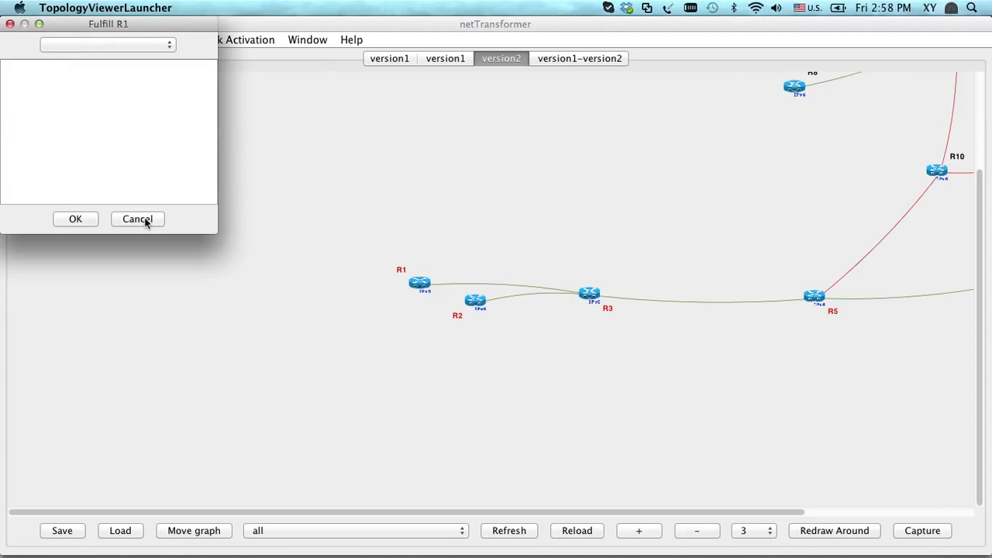
left_click(145, 224)
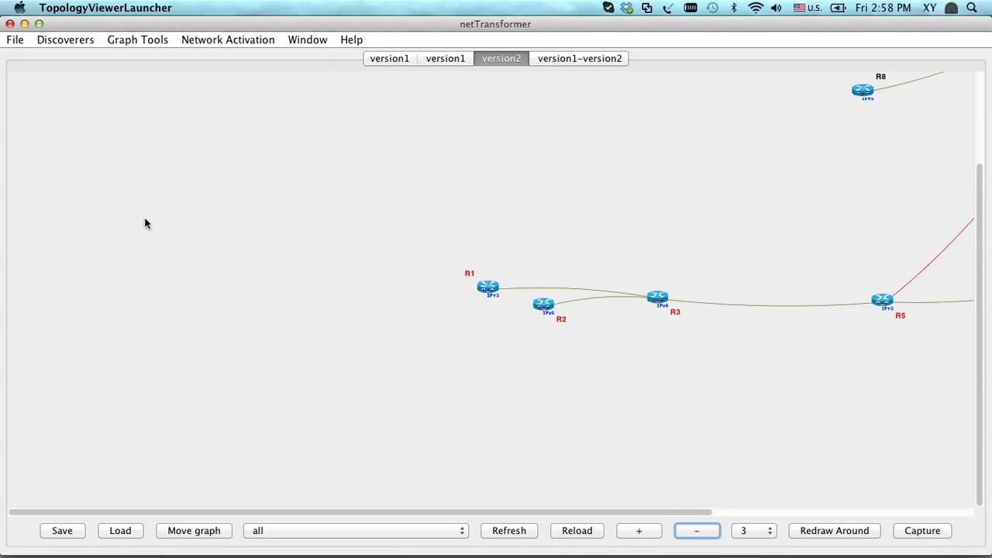
Select only R1 in the version2 graph and start shortest path activation from it with R8 as the B node
left_click(492, 293)
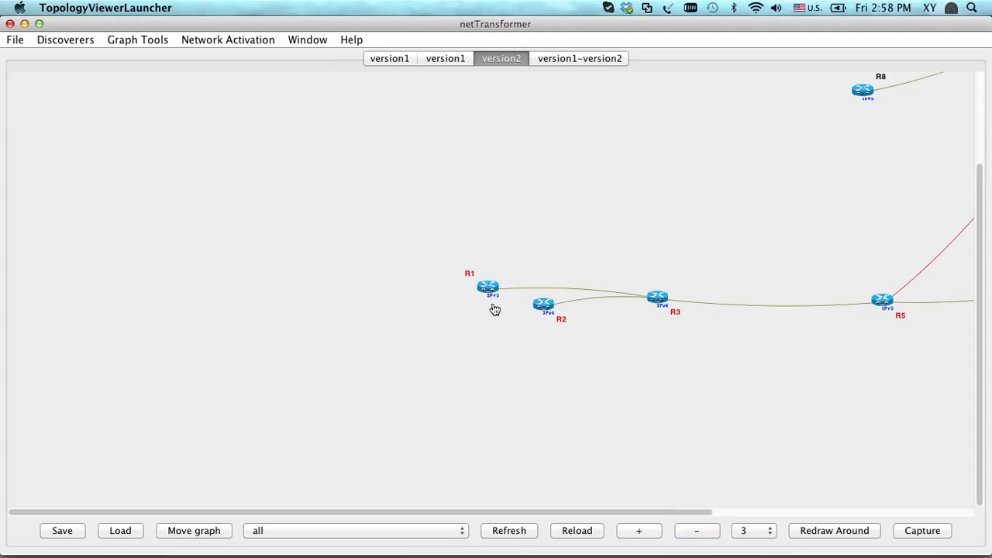
left_click(509, 361)
left_click(487, 290)
left_click_drag(546, 514, 775, 492)
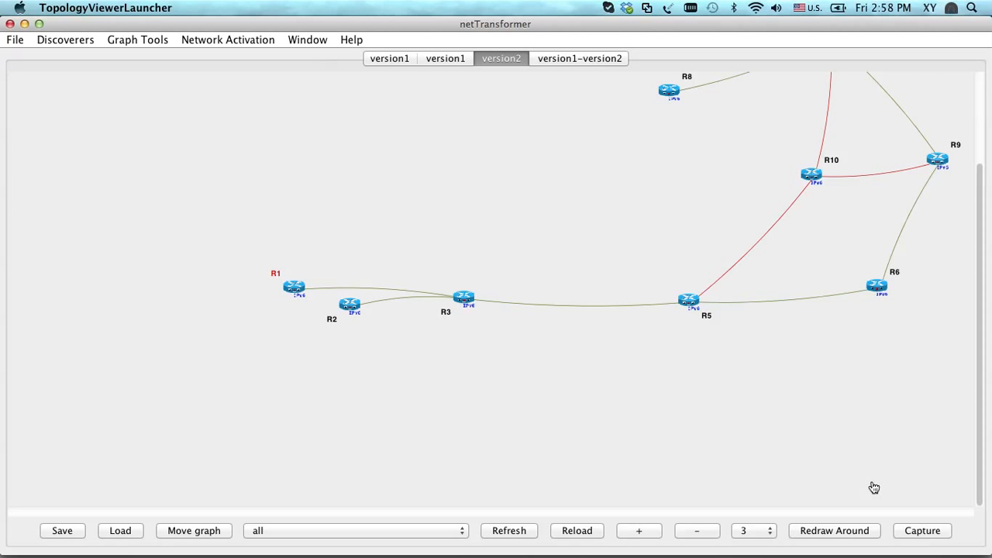
scroll(953, 183, "down", 4)
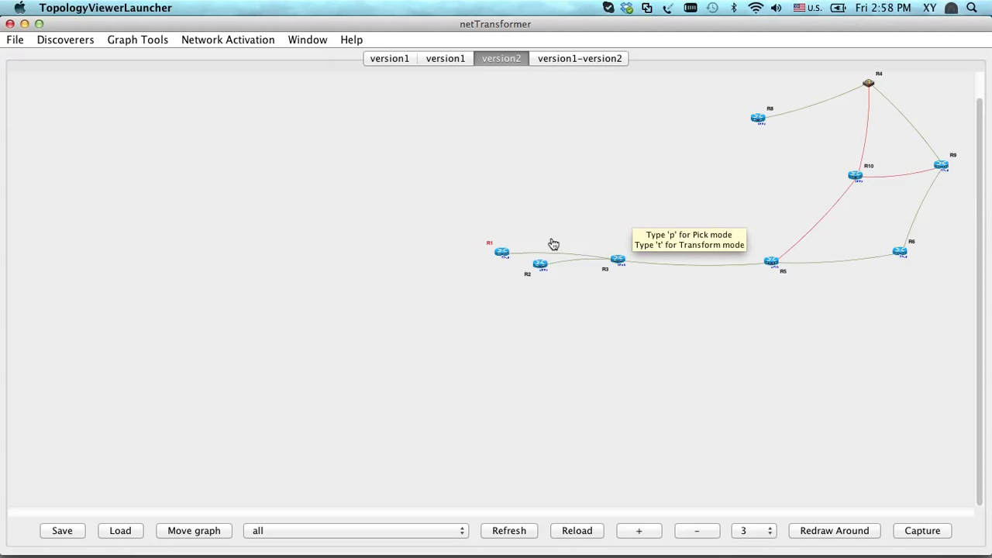
right_click(500, 252)
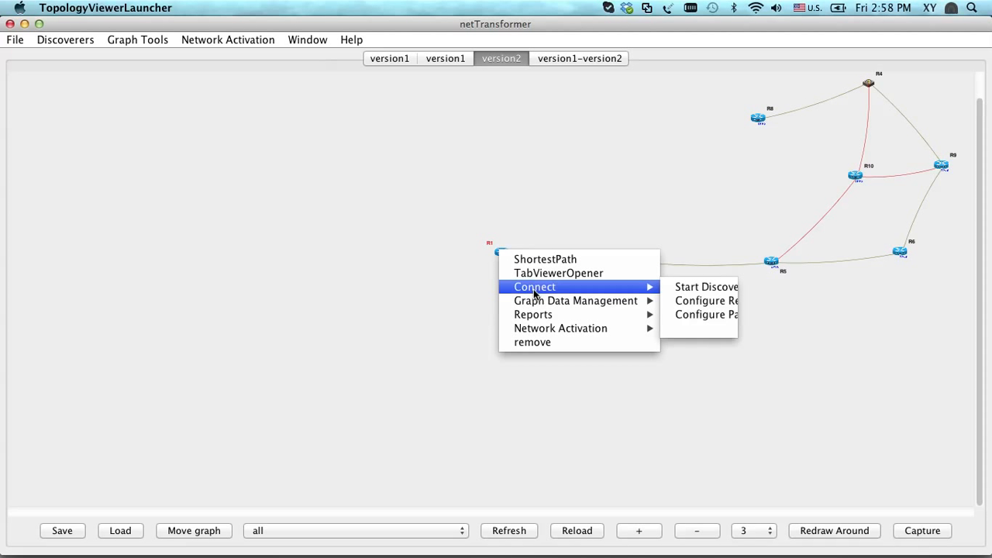
mouse_move(548, 330)
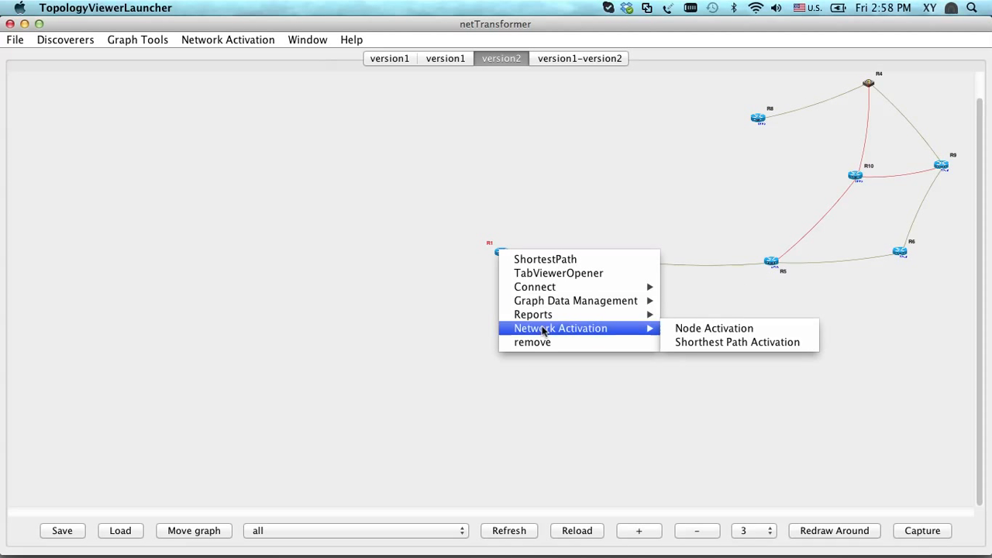
left_click(714, 343)
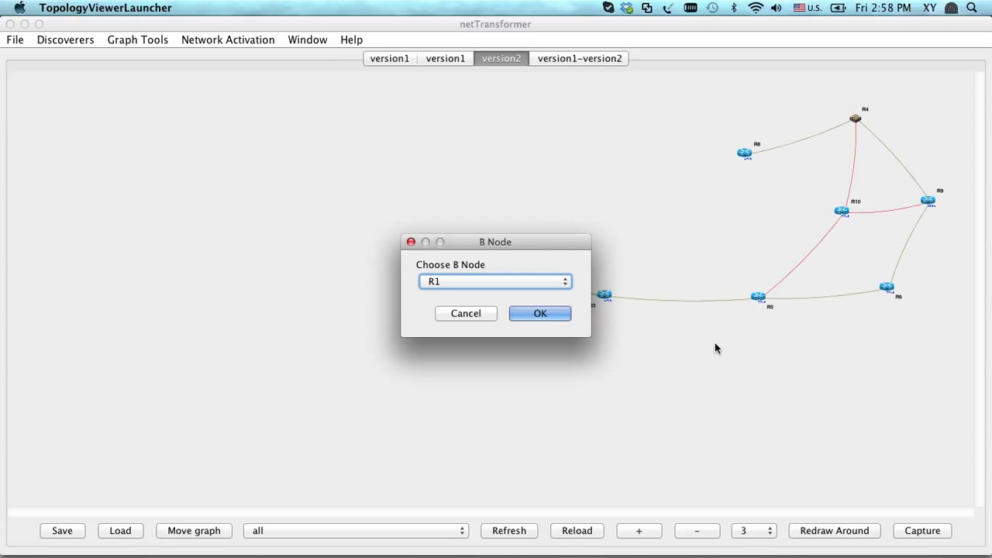
left_click(539, 282)
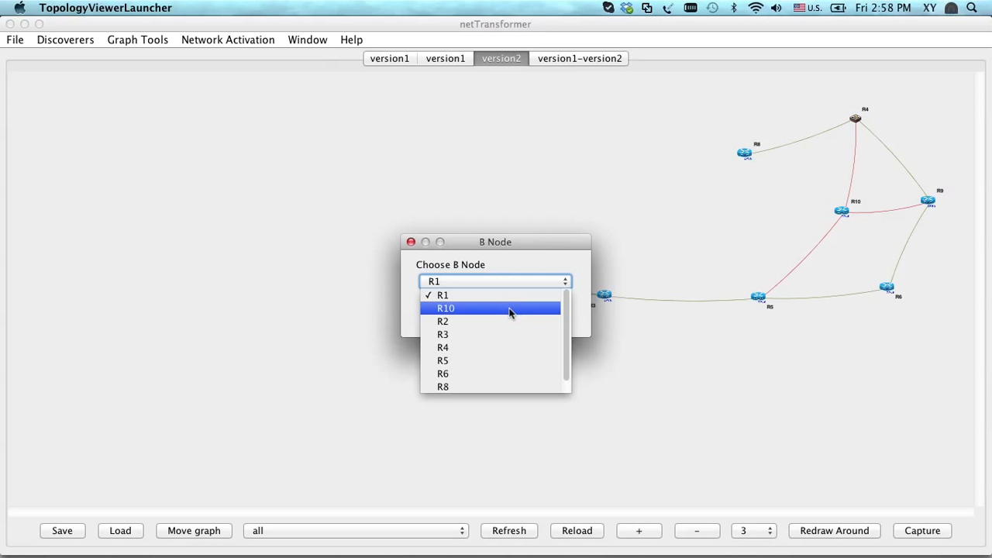
left_click(492, 387)
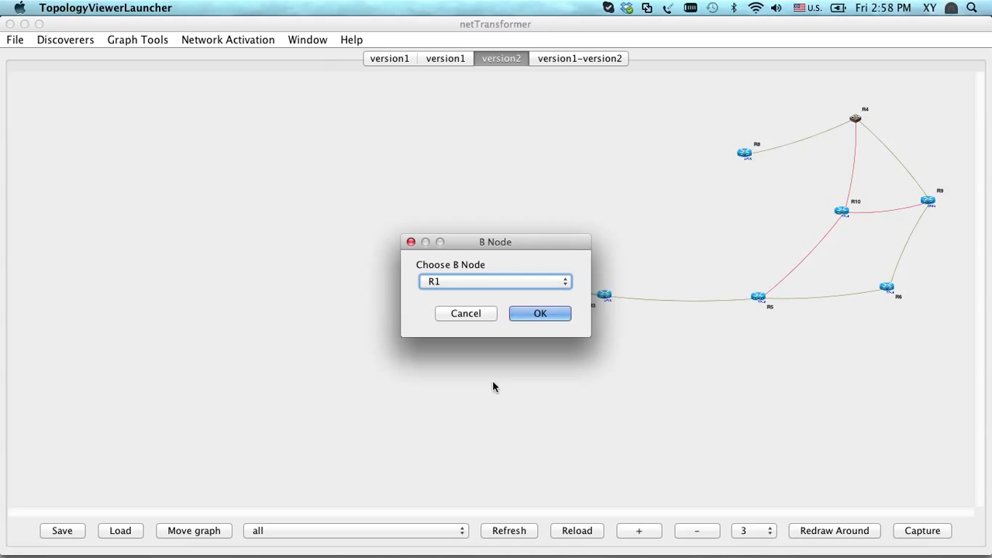
left_click(540, 313)
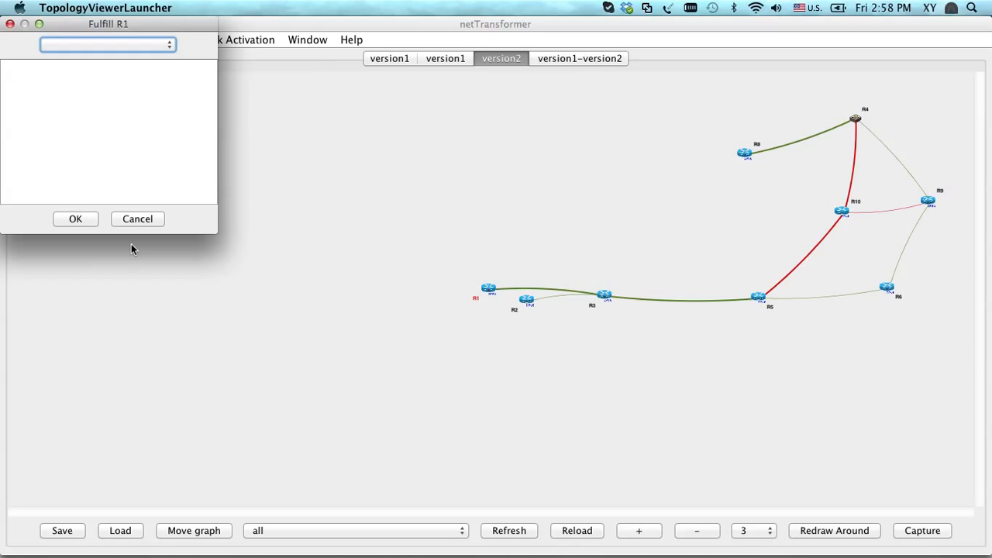
Accept the activation forms for R1, R3, R5, R10, R4 and R8 along the path without choosing any service
left_click(75, 218)
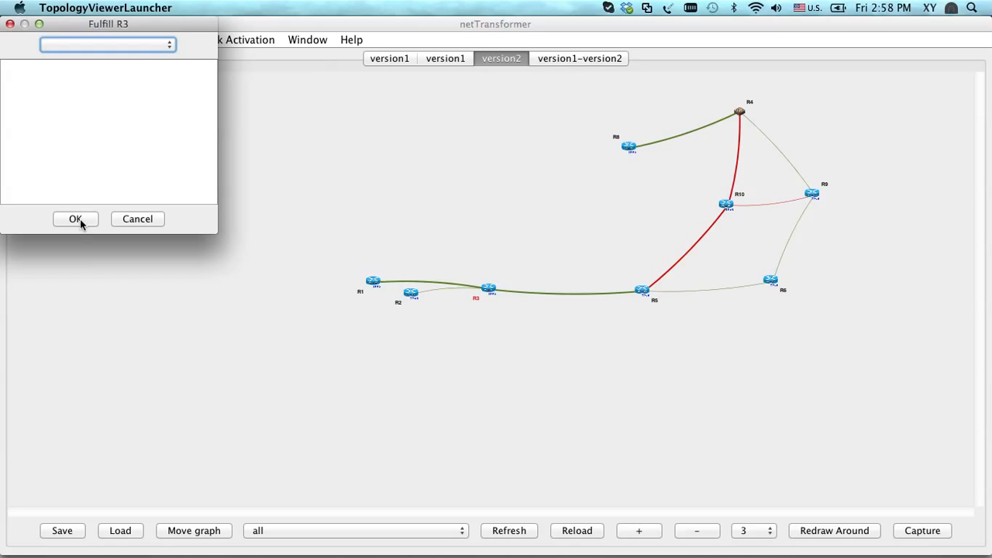
left_click(80, 218)
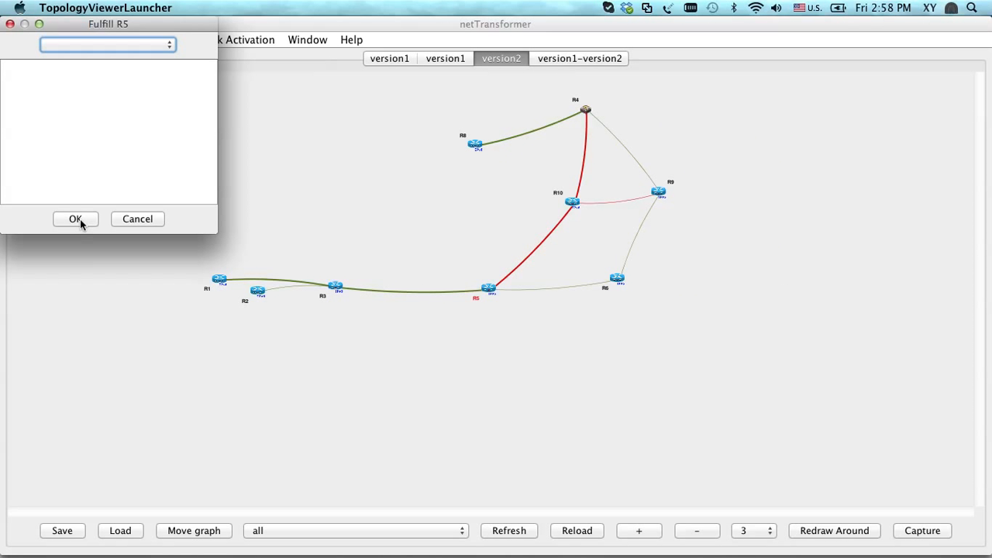
left_click(80, 219)
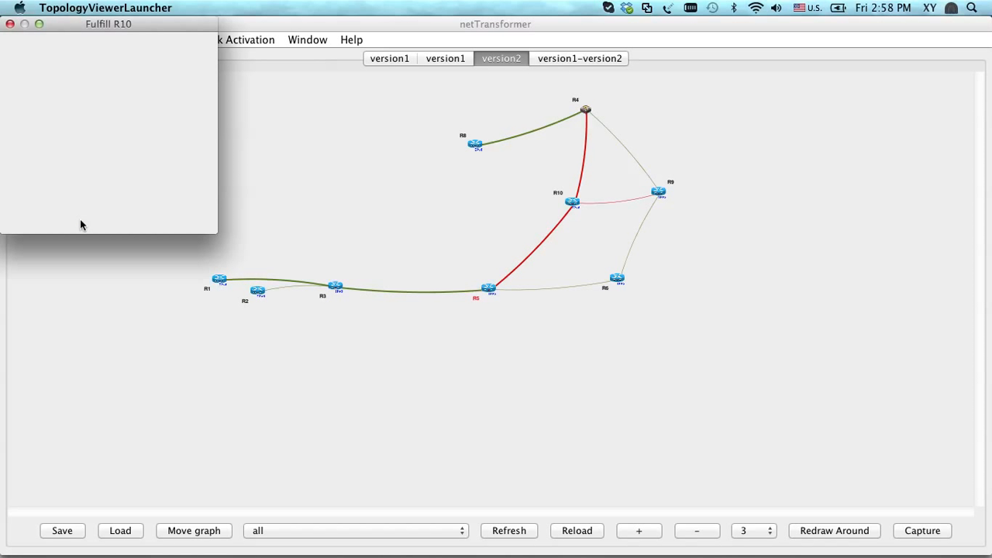
left_click(80, 219)
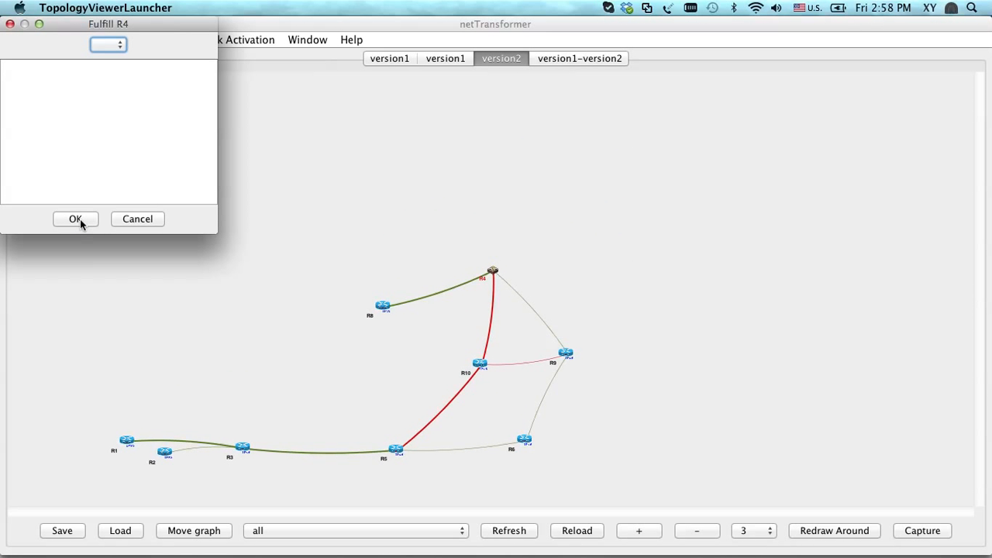
left_click(80, 219)
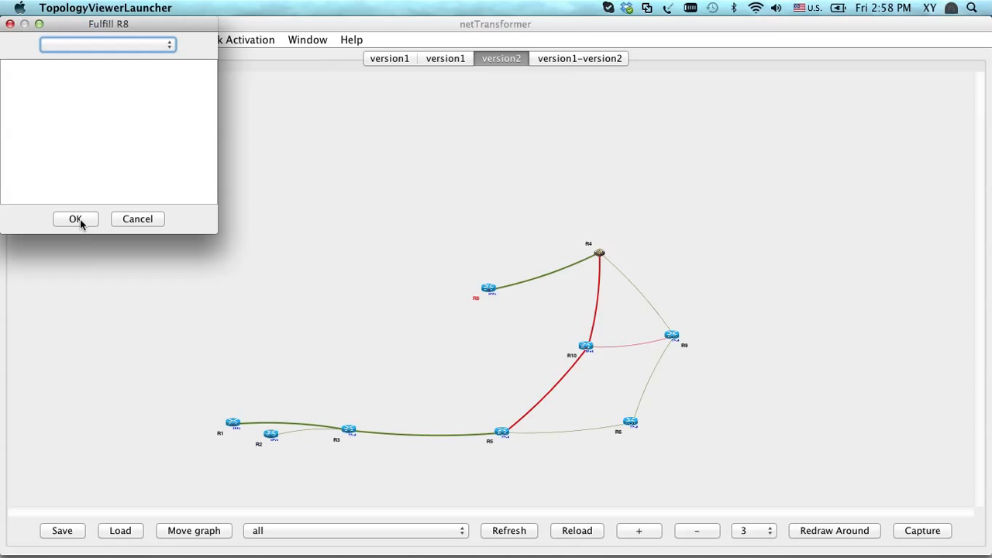
left_click(80, 219)
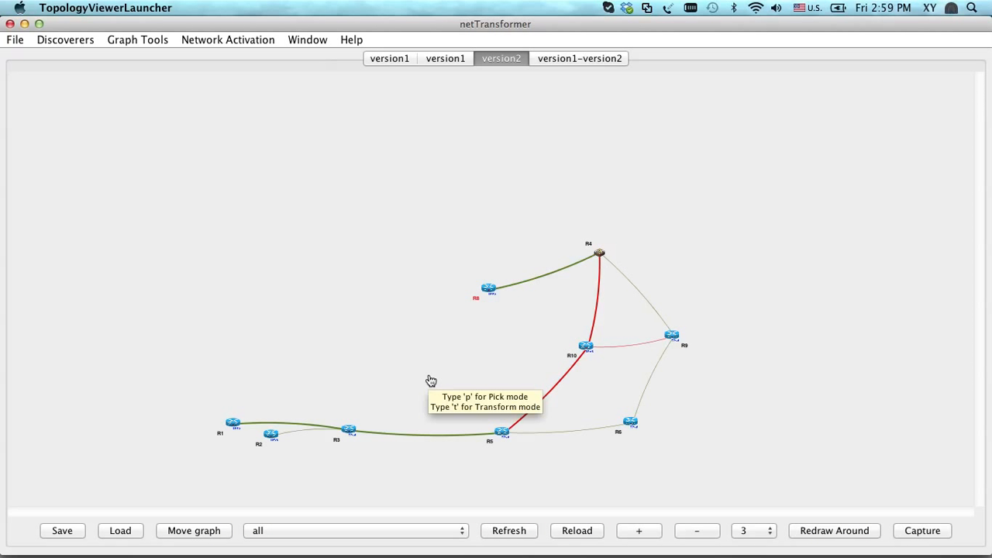
mouse_move(775, 555)
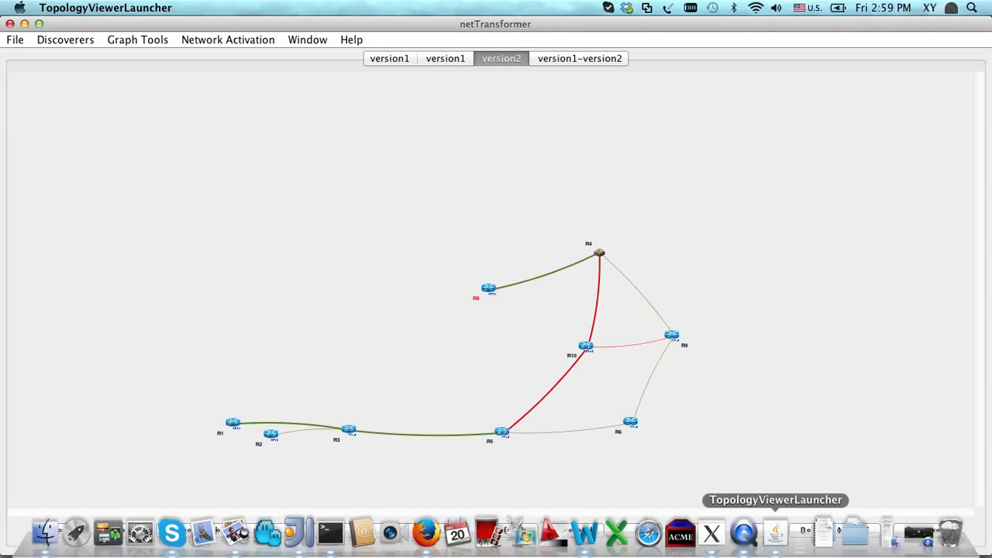
right_click(748, 545)
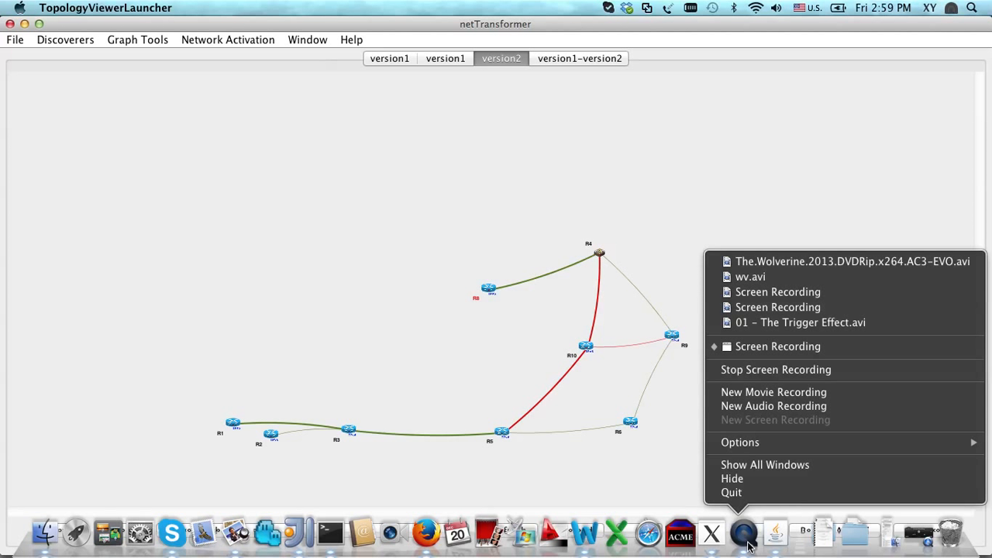
left_click(806, 348)
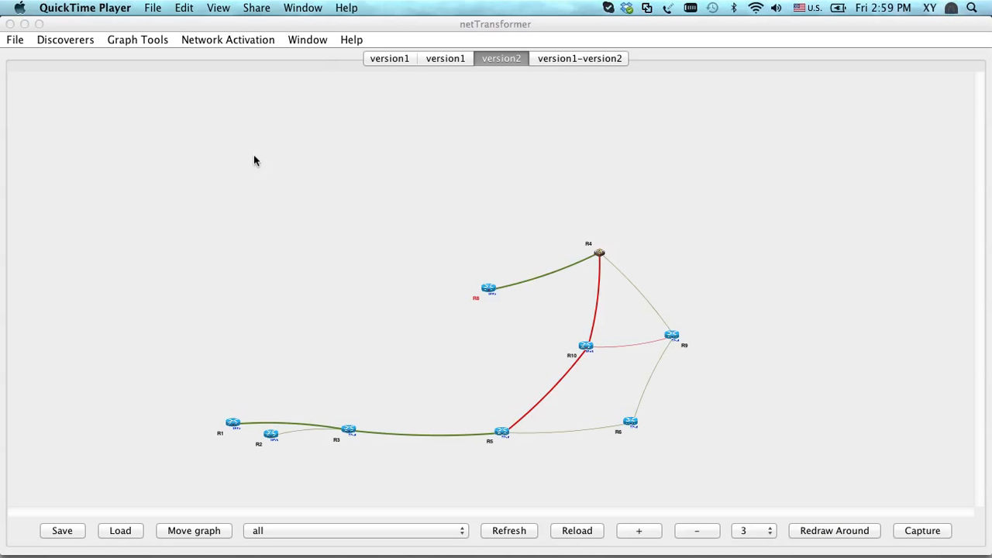